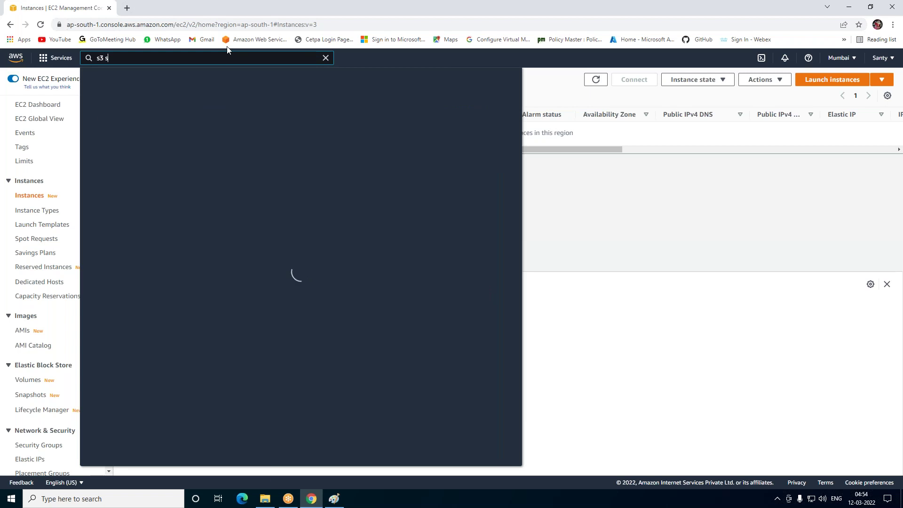
Search 'storage' in the console search bar and open Amazon S3 to list the buckets
type("ge")
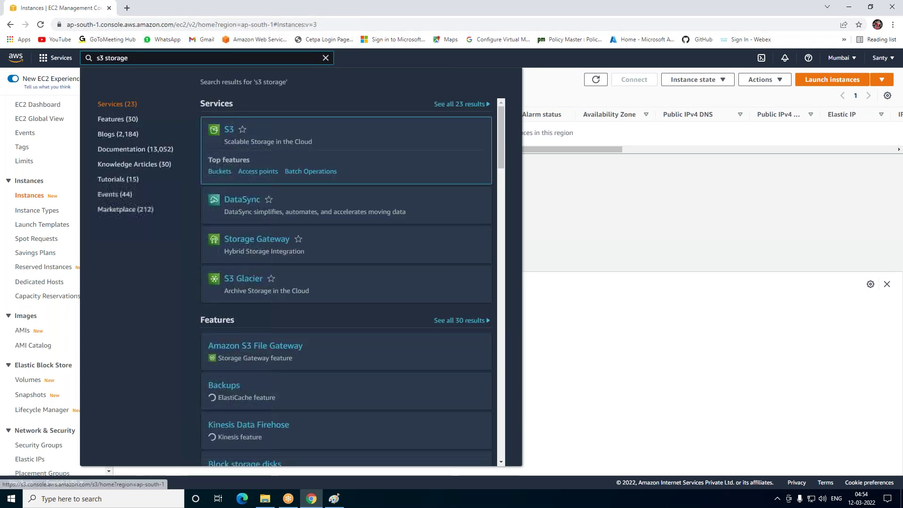
left_click(223, 134)
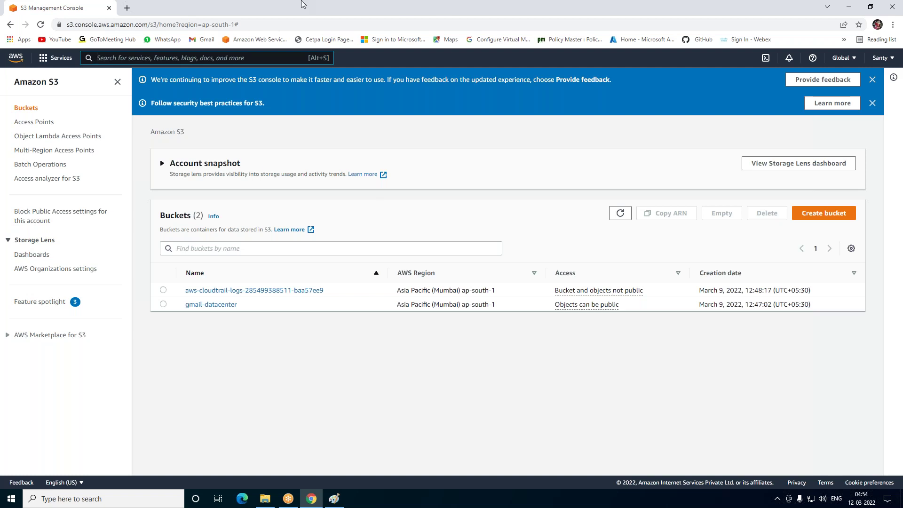
Begin a new bucket named mystorage1, keeping region Asia Pacific (Mumbai) ap-south-1
left_click(842, 215)
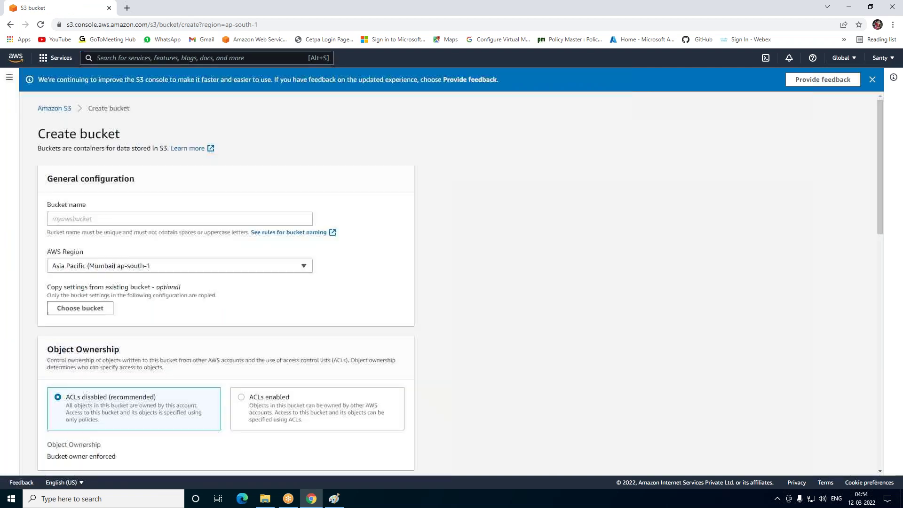
left_click(161, 220)
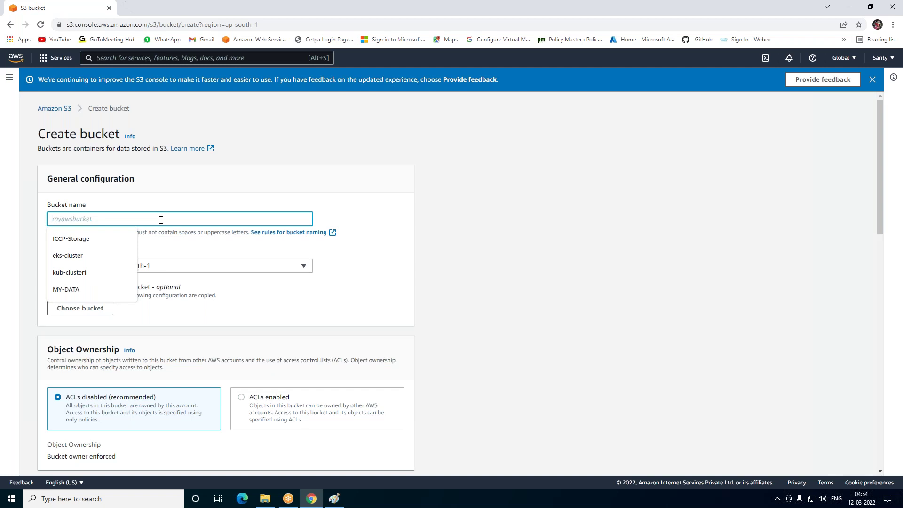
type("myst")
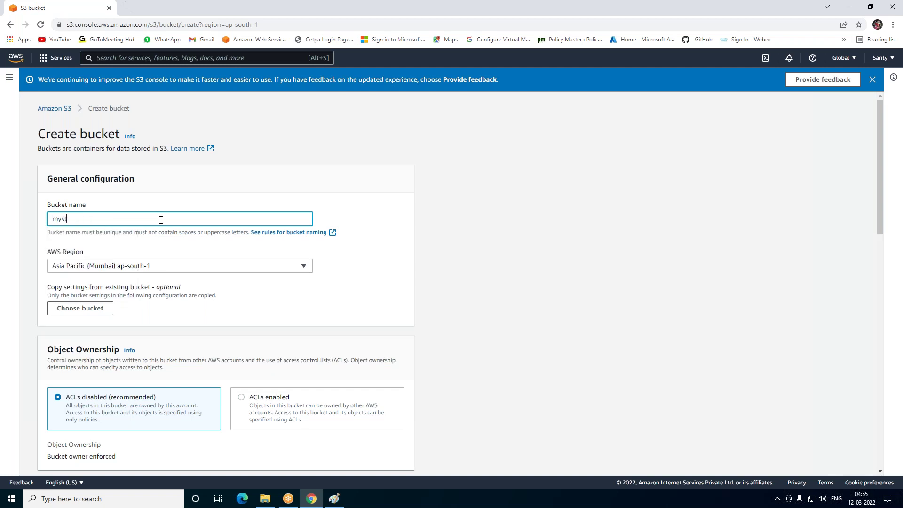
type("orage1")
left_click(116, 267)
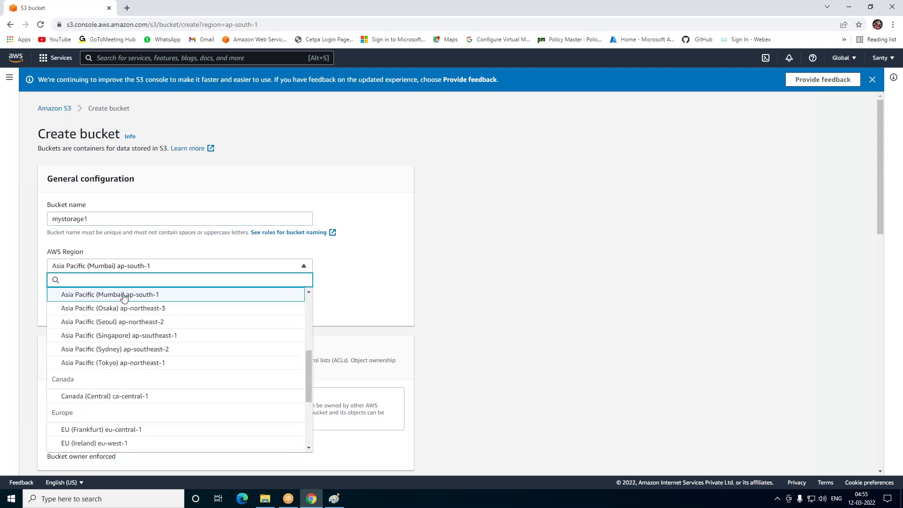
left_click(657, 222)
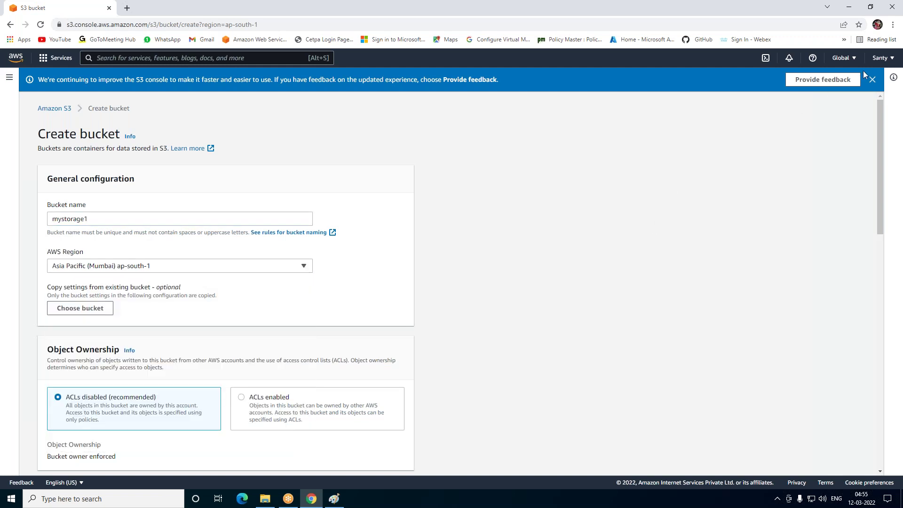
left_click(850, 60)
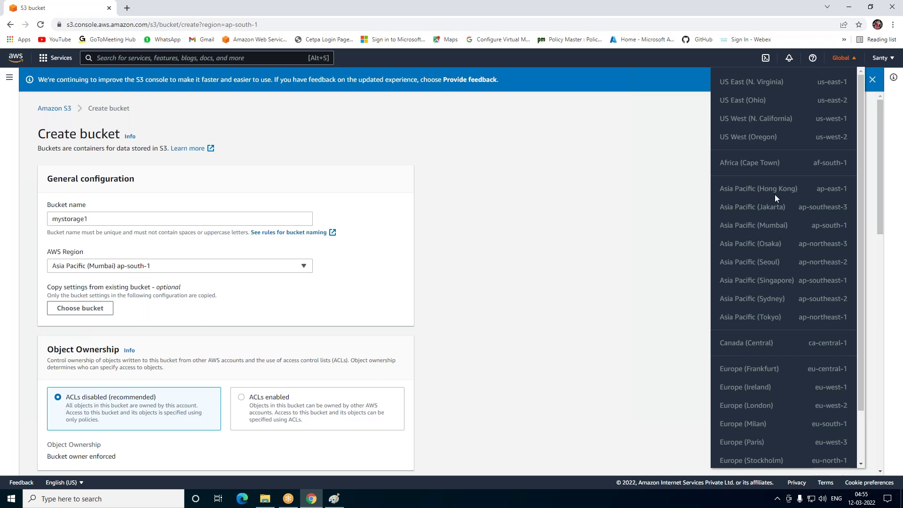
left_click(569, 207)
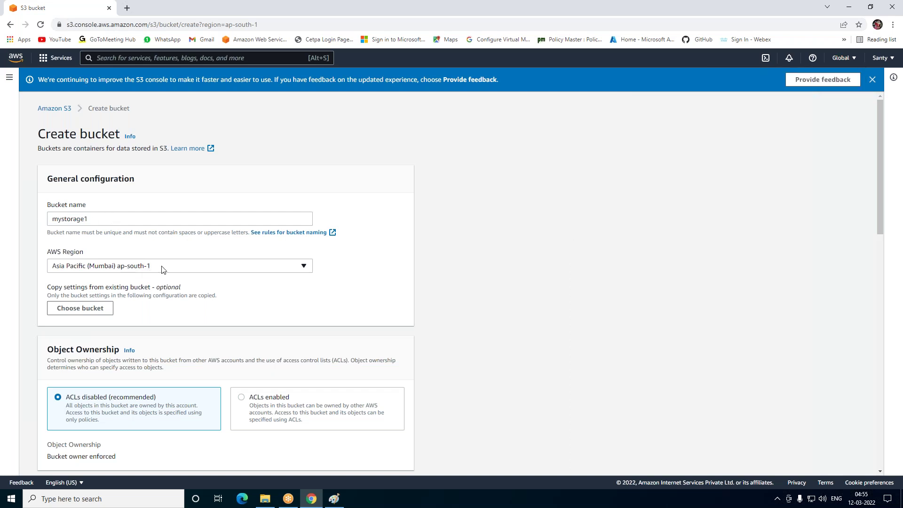
scroll(161, 269, "down", 3)
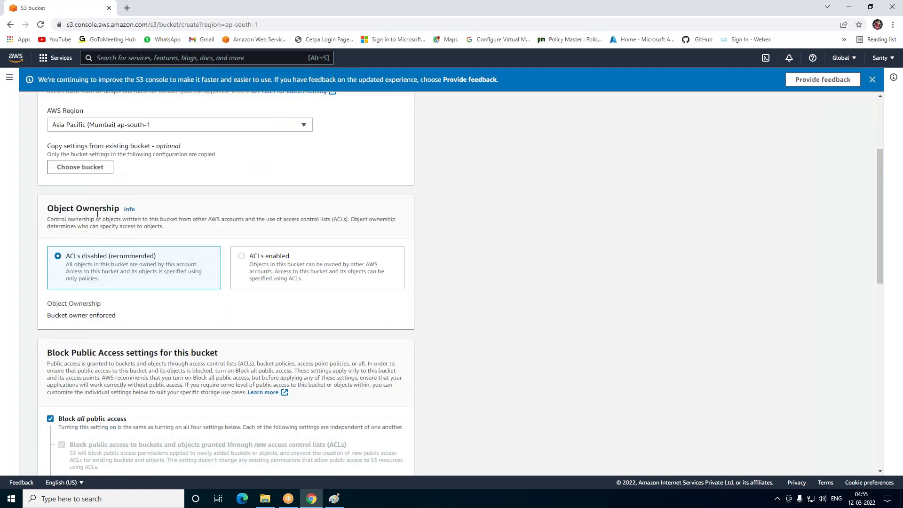
Set ACLs enabled with Object writer ownership, keep all public access blocked, and enable versioning
left_click(241, 258)
scroll(262, 257, "down", 1)
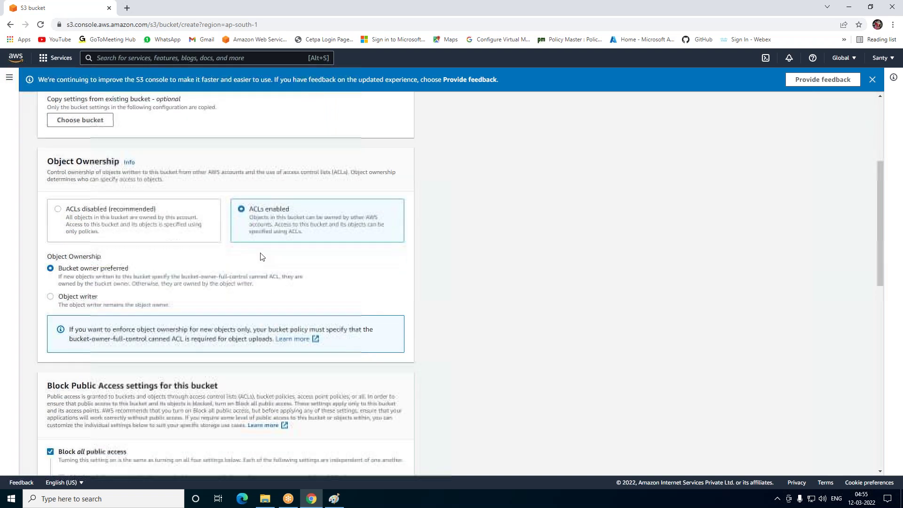
left_click(76, 300)
scroll(210, 289, "down", 2)
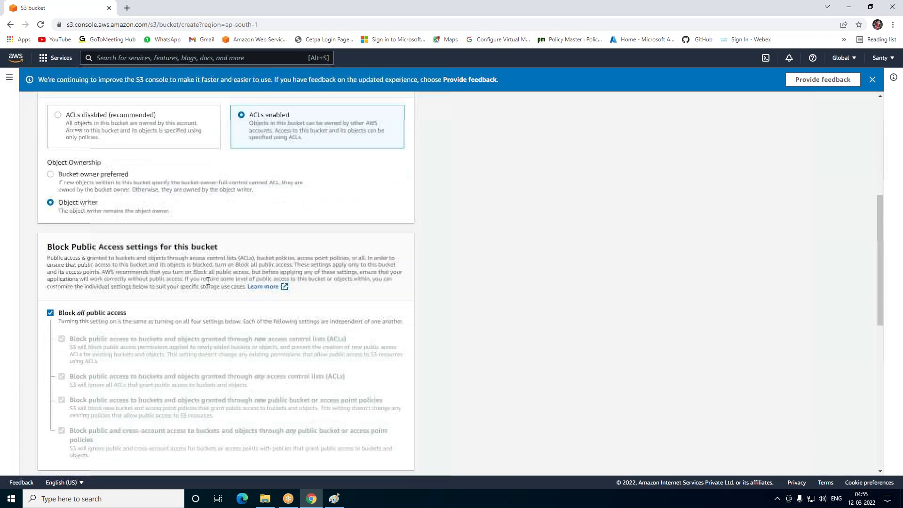
left_click(50, 314)
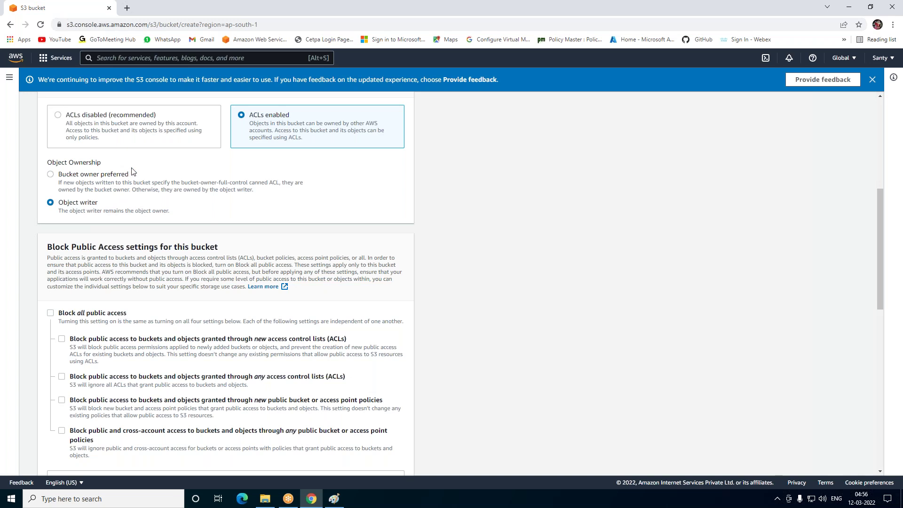
scroll(131, 171, "up", 1)
scroll(107, 183, "down", 2)
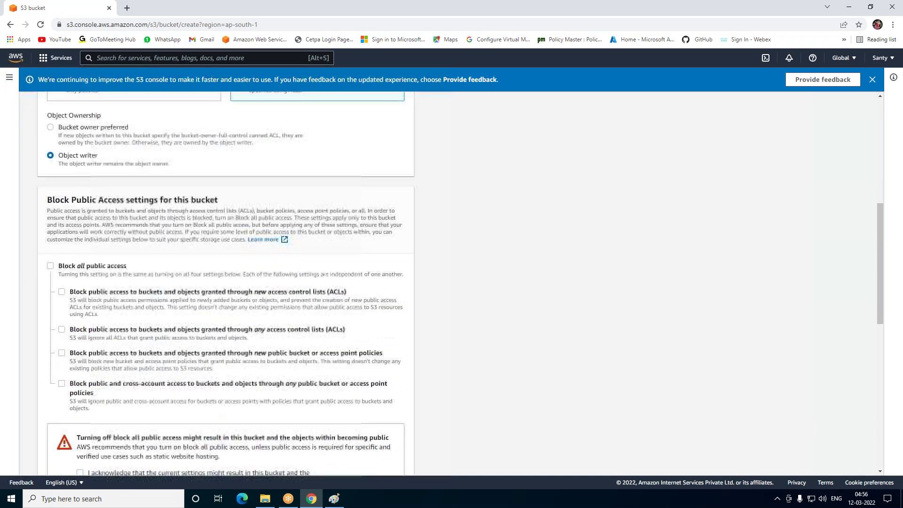
left_click(50, 266)
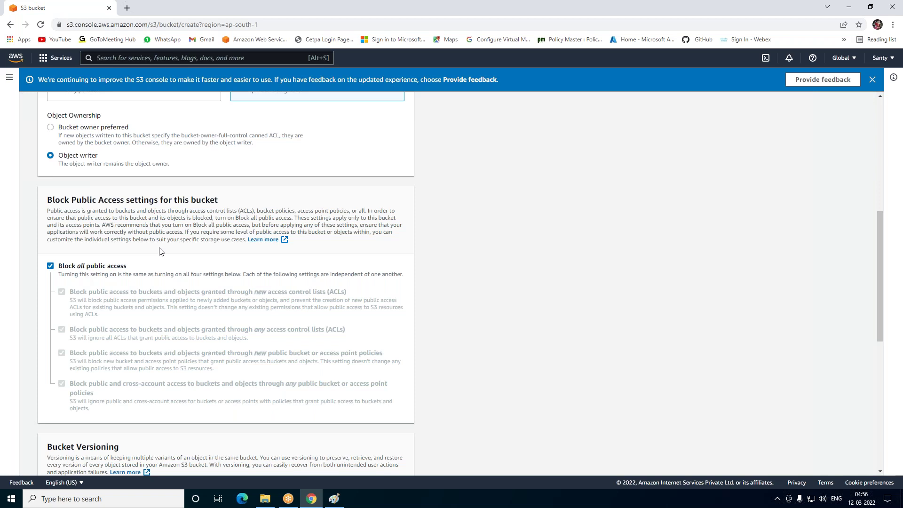
scroll(159, 252, "down", 4)
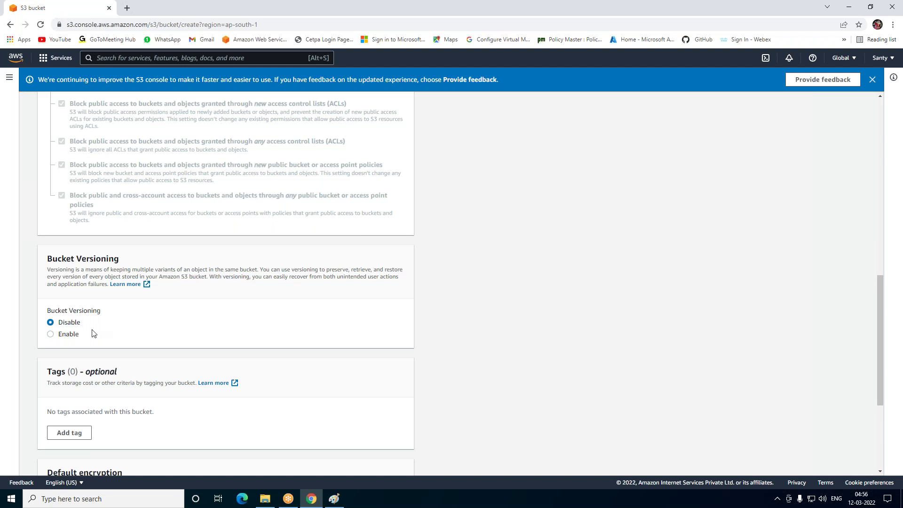
left_click(50, 335)
scroll(171, 334, "down", 4)
Rename the clashing bucket to mystorage5 and create it
left_click(365, 459)
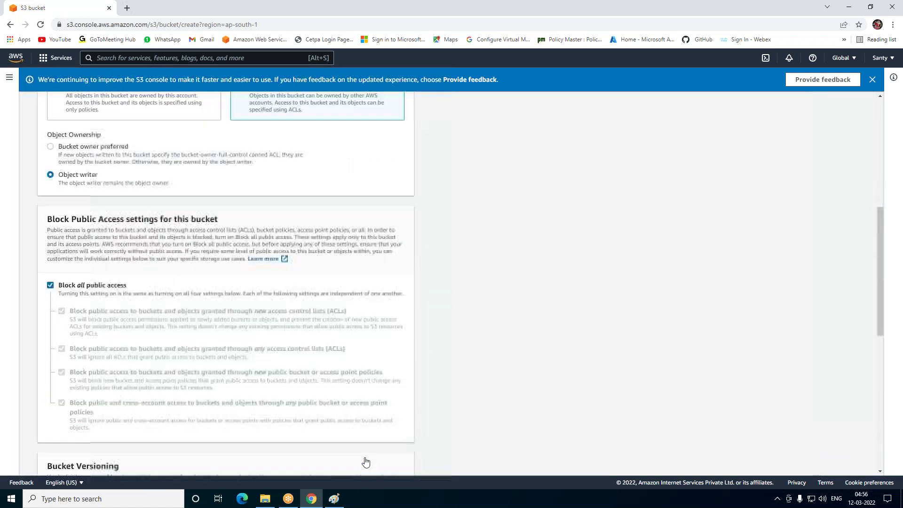
left_click(97, 110)
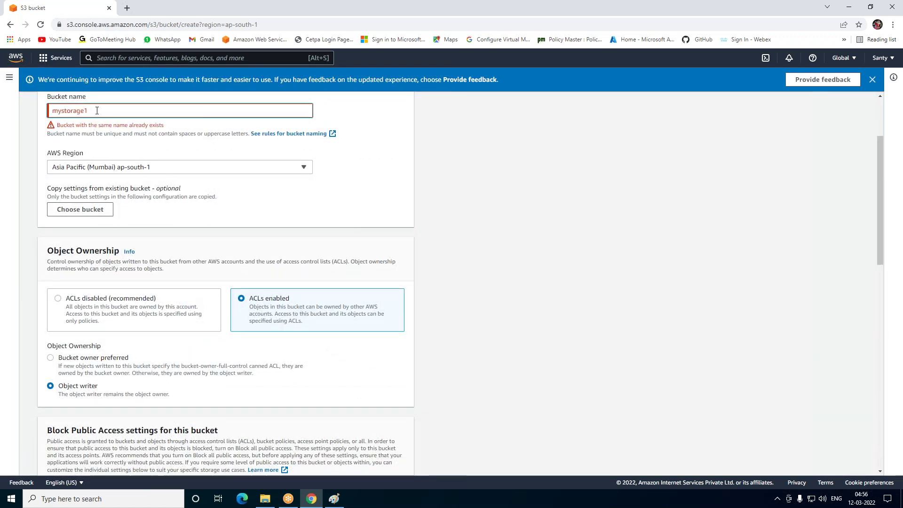
key("BackSpace")
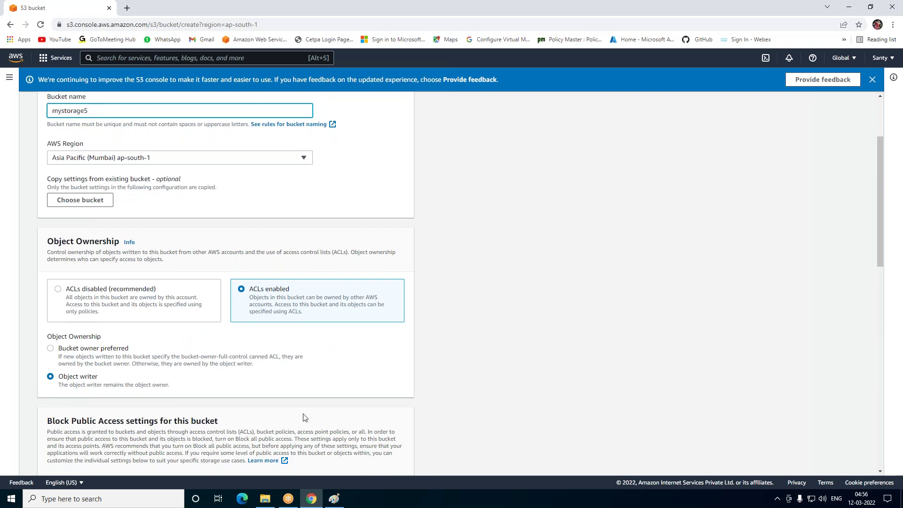
scroll(351, 406, "down", 5)
scroll(356, 403, "down", 8)
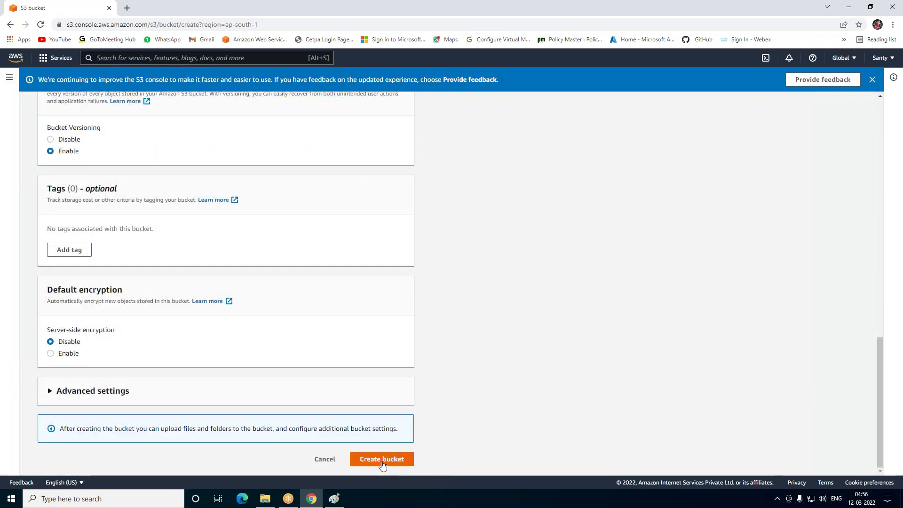
left_click(383, 460)
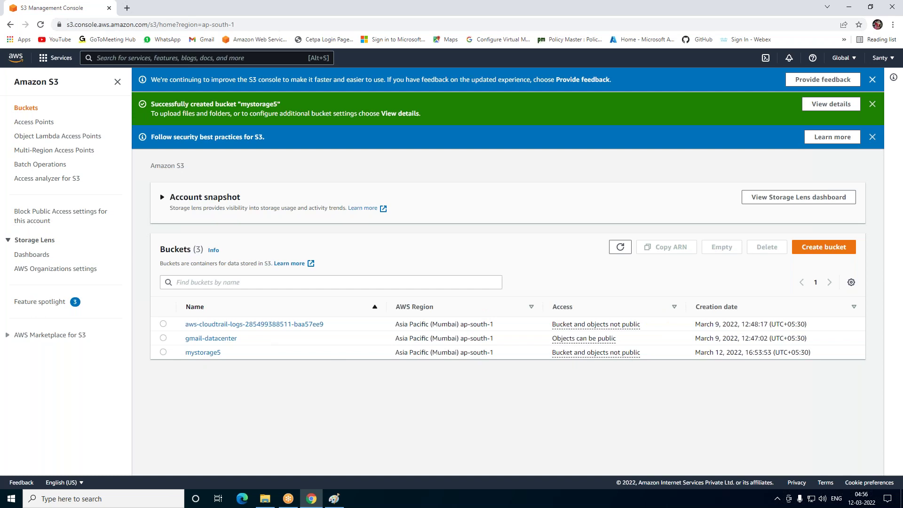
Dismiss the three notices and begin creating another bucket
left_click(873, 138)
left_click(872, 104)
left_click(873, 79)
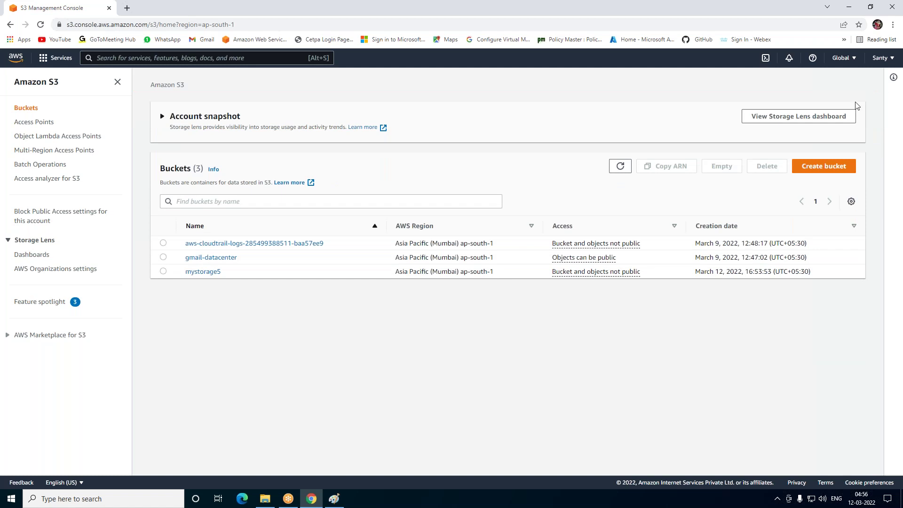
left_click(833, 170)
Name the new bucket backup-mystorage5 and place it in Asia Pacific (Singapore)
key("ctrl+plus")
key("ctrl+plus")
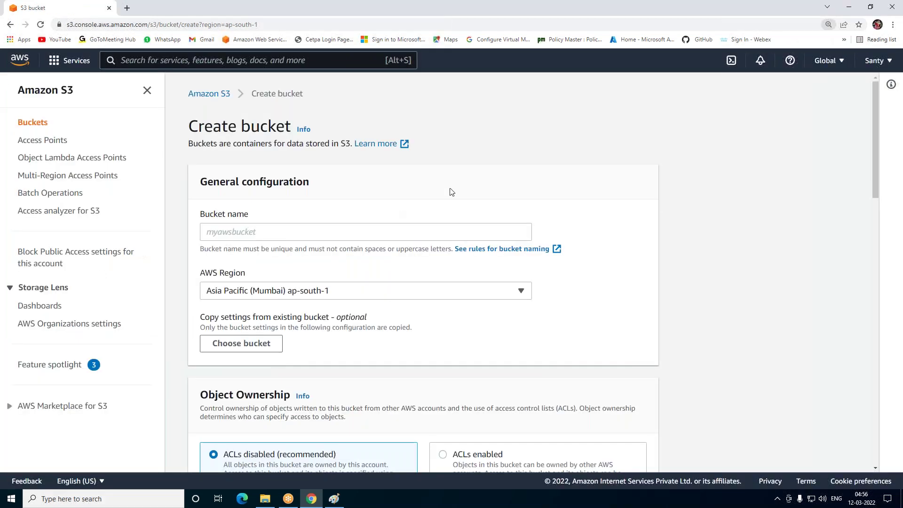
left_click(307, 234)
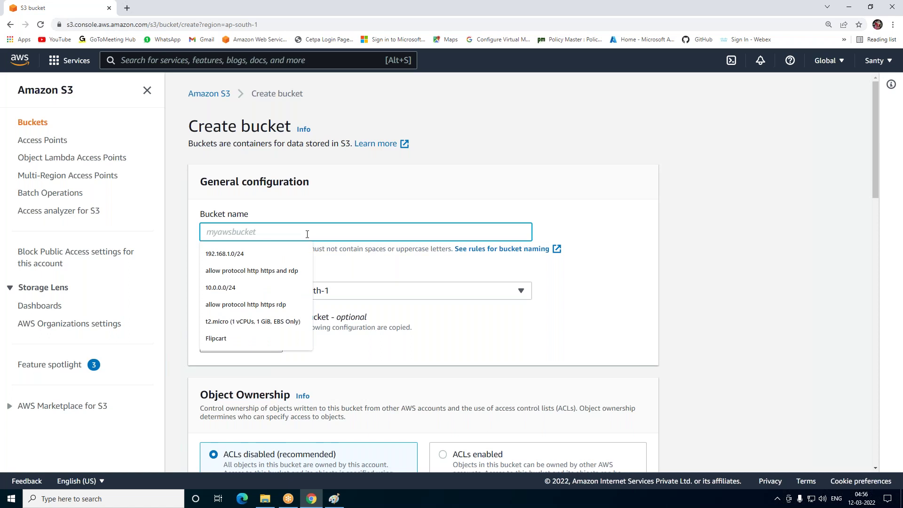
type("back")
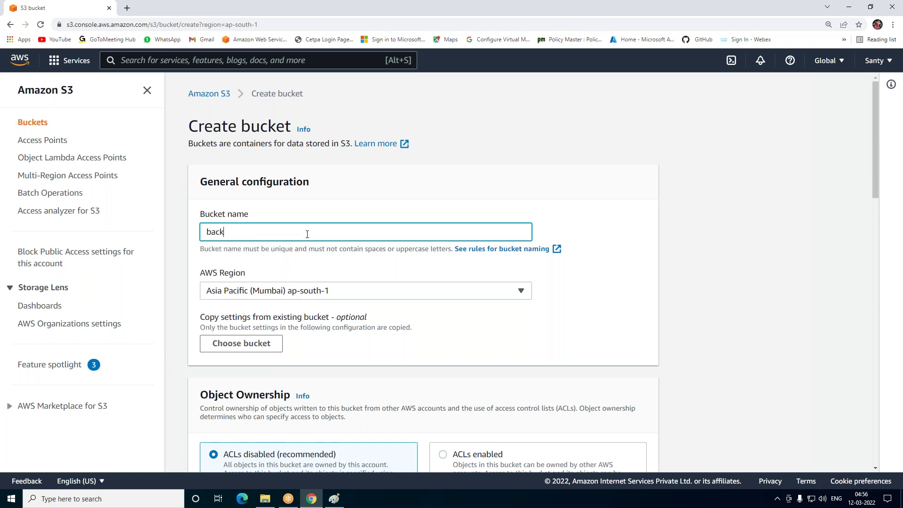
type("up-mystorage5")
left_click(328, 296)
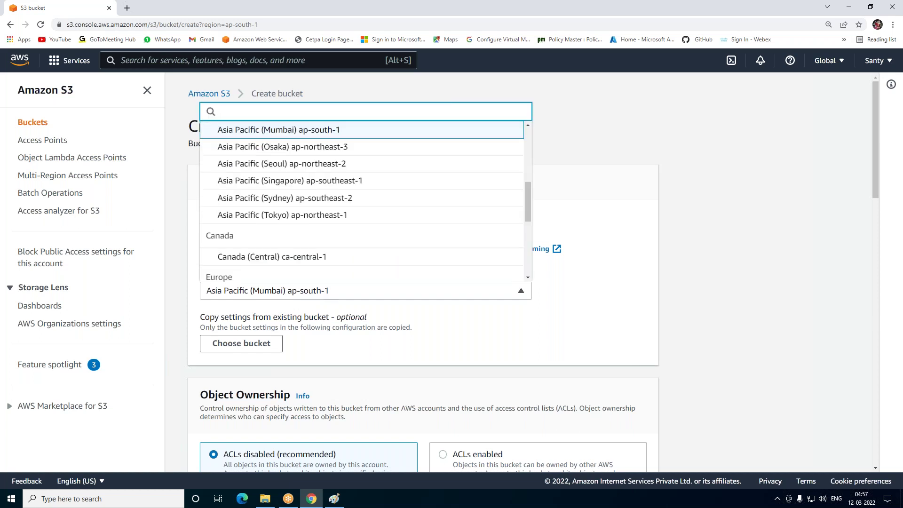
left_click(275, 186)
Leave default encryption disabled and create the backup-mystorage5 bucket
scroll(423, 270, "down", 4)
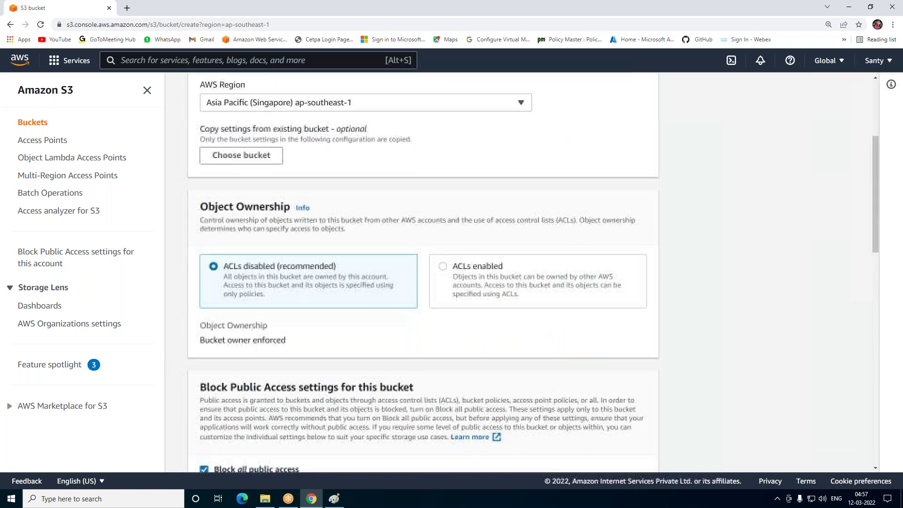
scroll(455, 278, "down", 6)
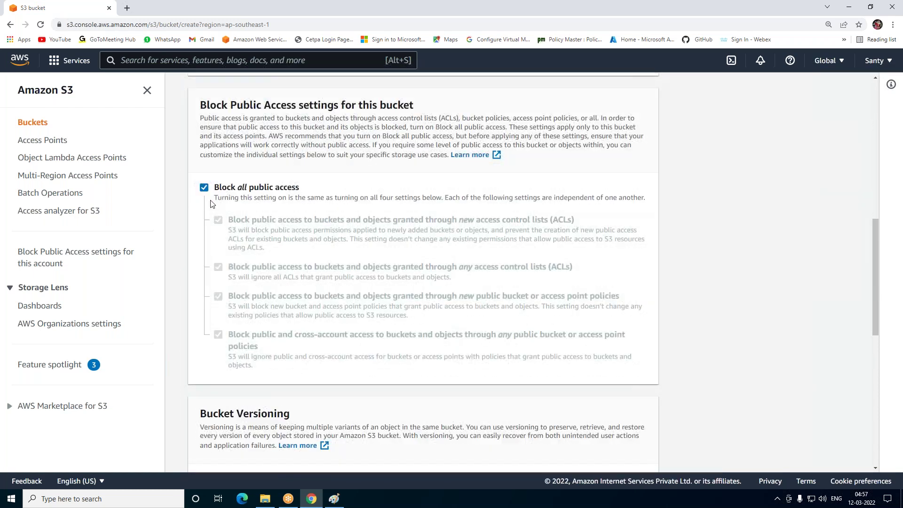
scroll(468, 194, "up", 3)
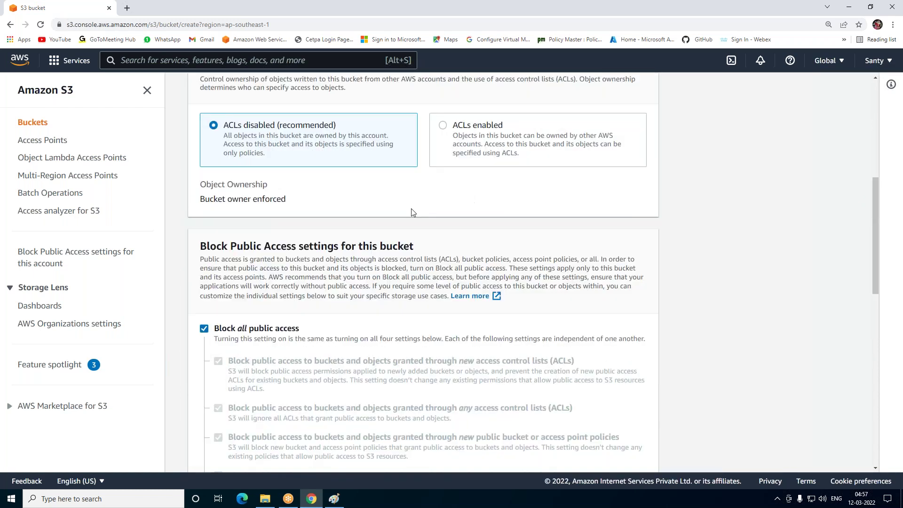
scroll(412, 212, "down", 2)
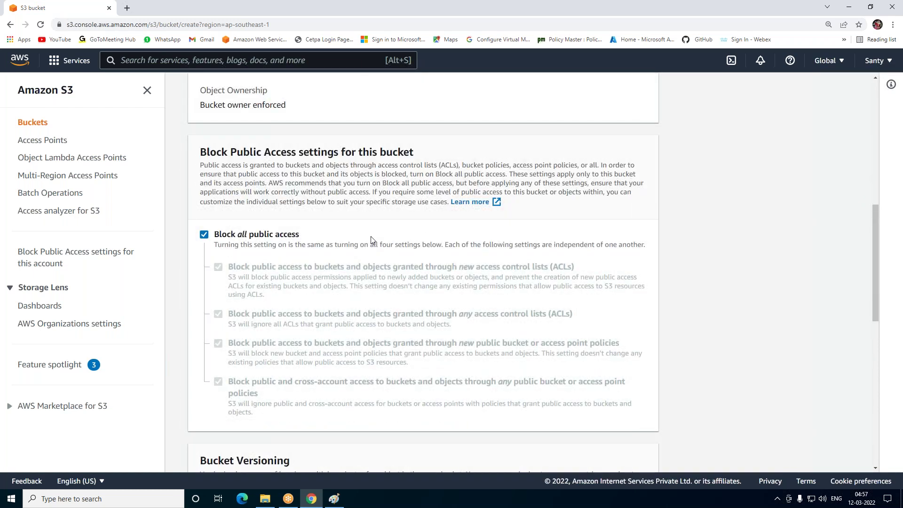
scroll(371, 240, "down", 5)
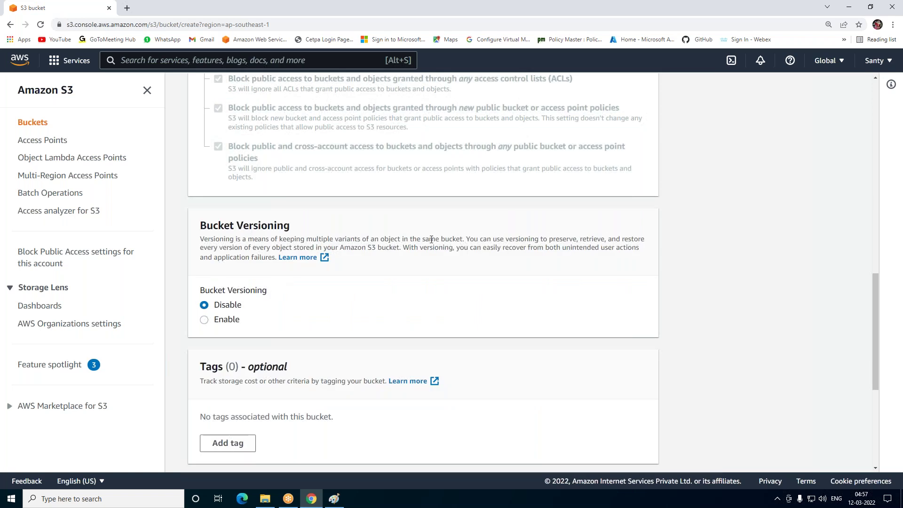
scroll(429, 238, "down", 3)
scroll(289, 236, "down", 2)
scroll(619, 451, "down", 1)
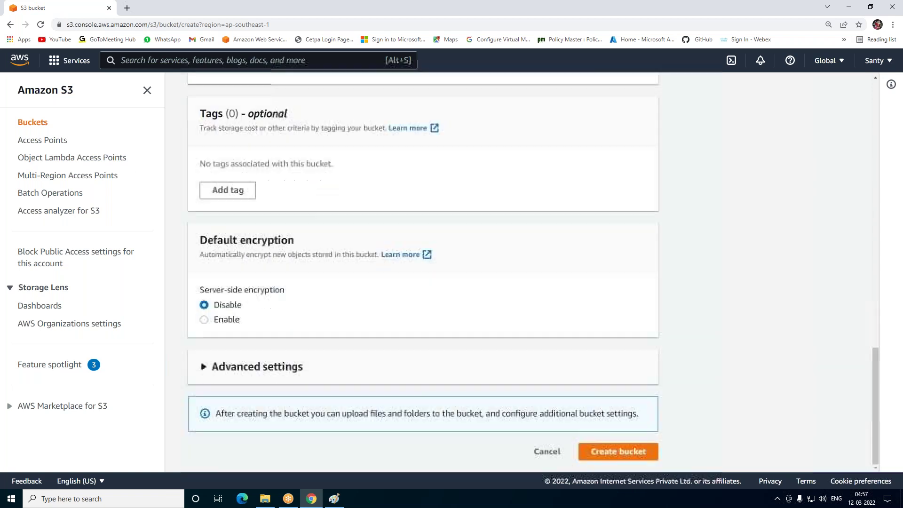
left_click(618, 452)
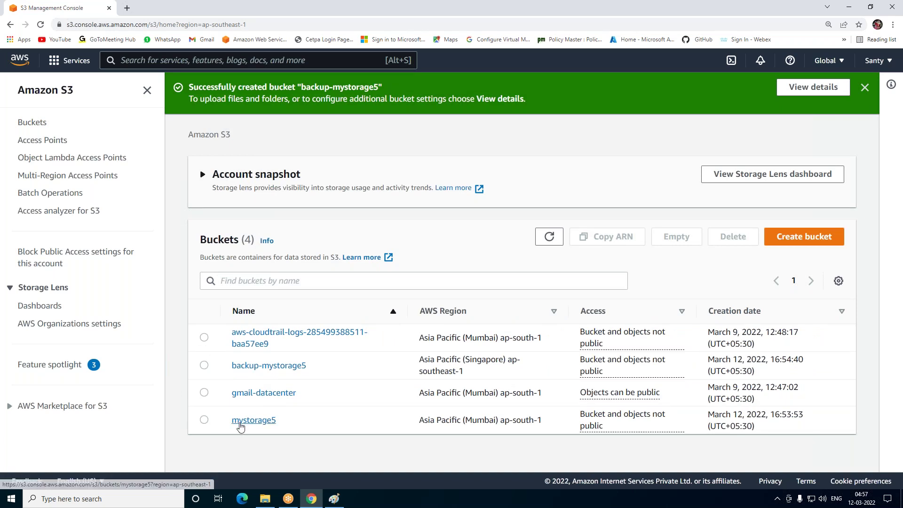
Confirm mystorage5 and backup-mystorage5 hold no objects, ending on backup-mystorage5's page
left_click(264, 421)
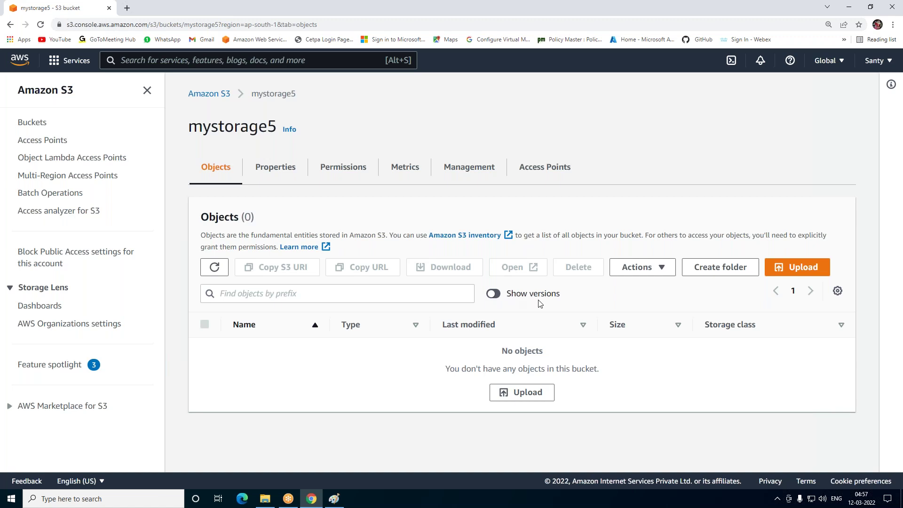
left_click(204, 95)
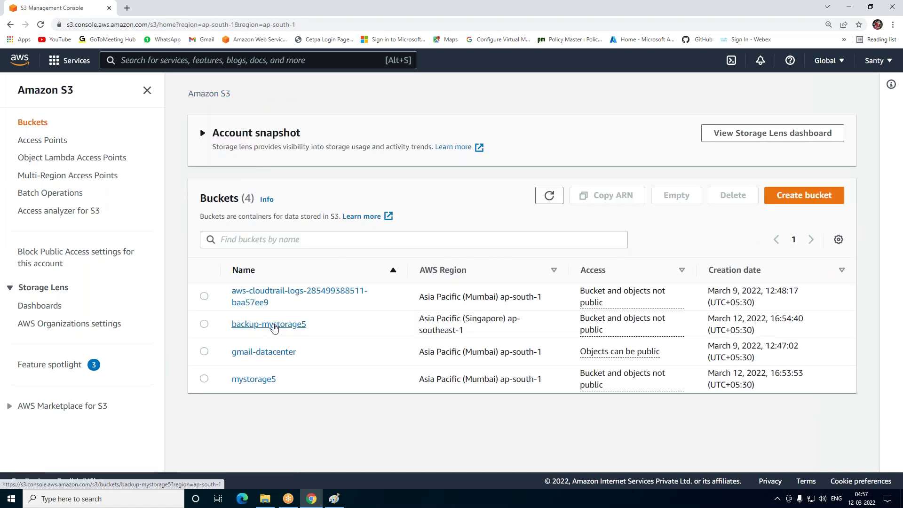
left_click(275, 329)
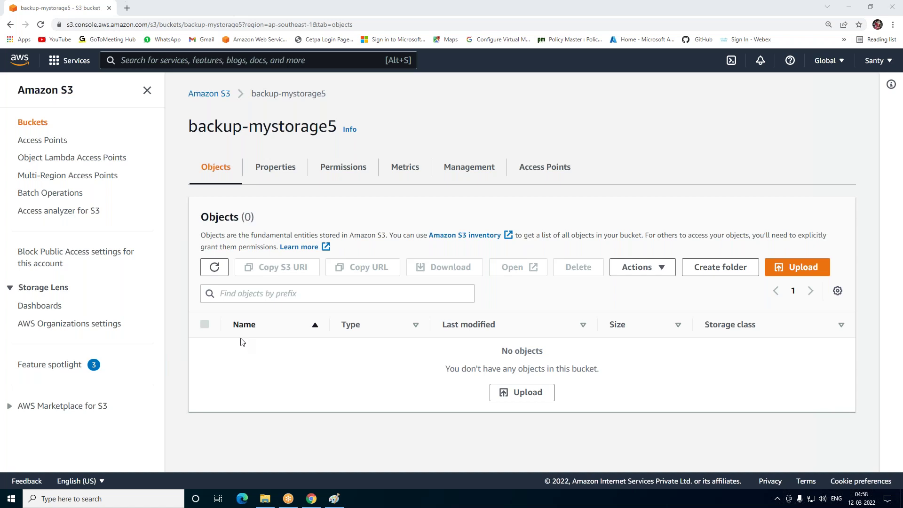
left_click(207, 94)
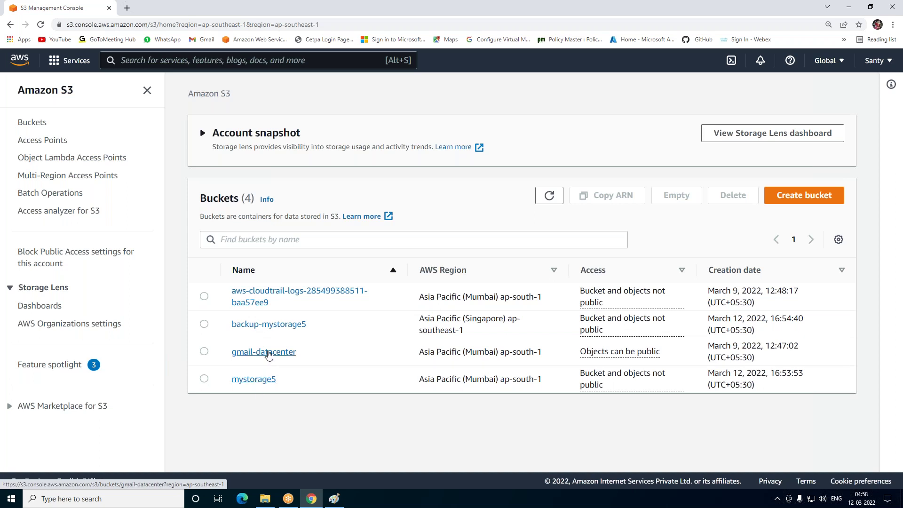
left_click(259, 325)
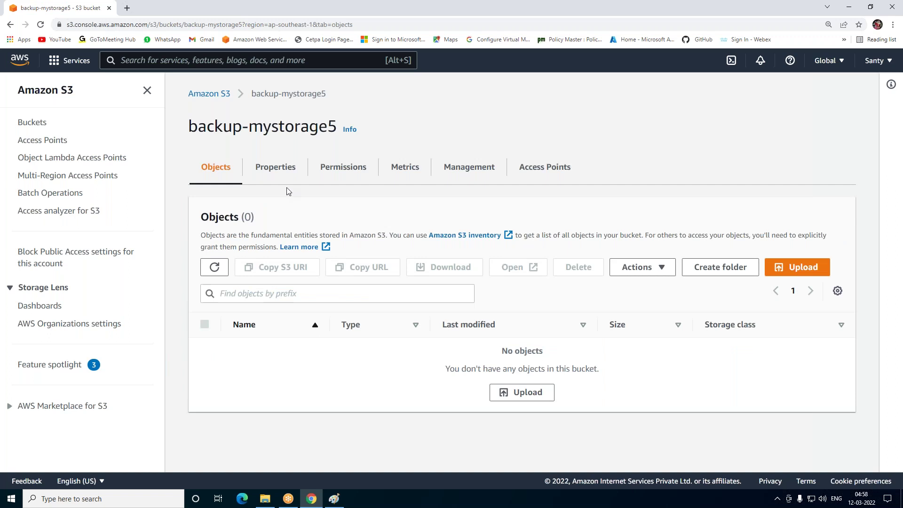
Enable Bucket Versioning on backup-mystorage5 and view its Permissions tab
left_click(284, 169)
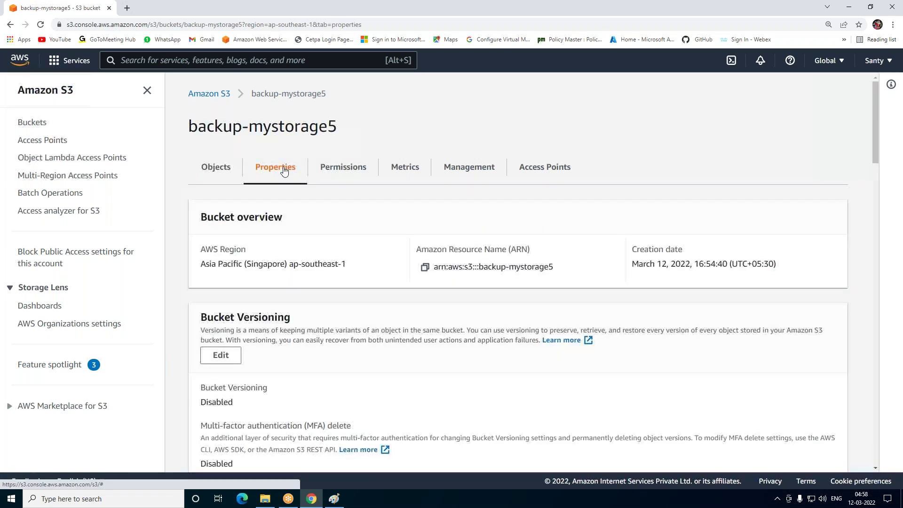
scroll(282, 296, "down", 2)
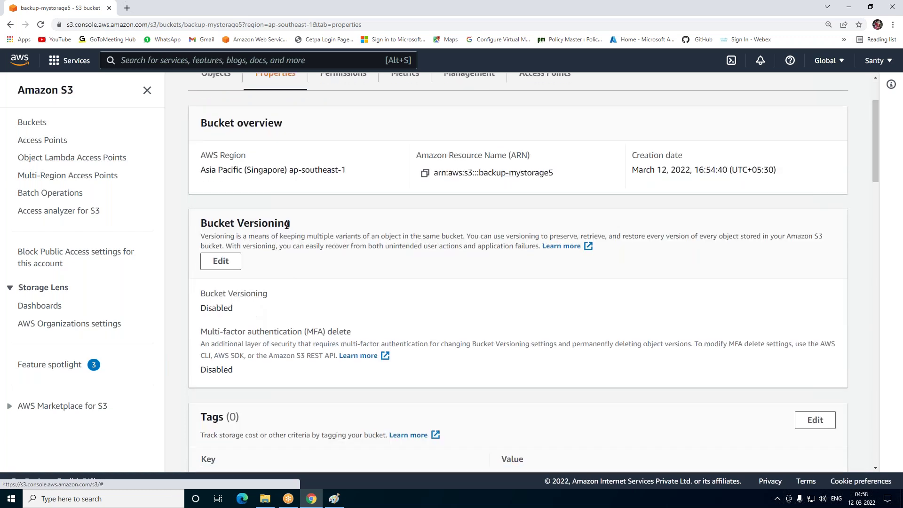
left_click(221, 263)
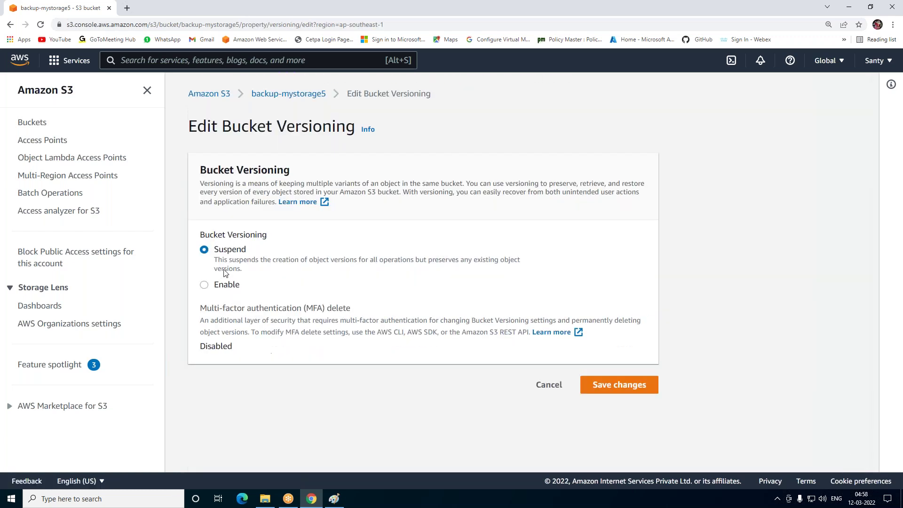
left_click(230, 293)
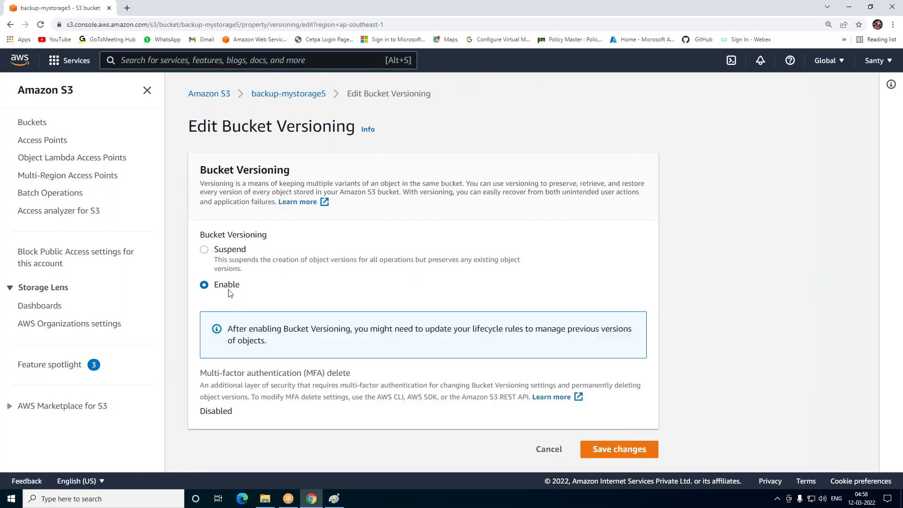
left_click(611, 449)
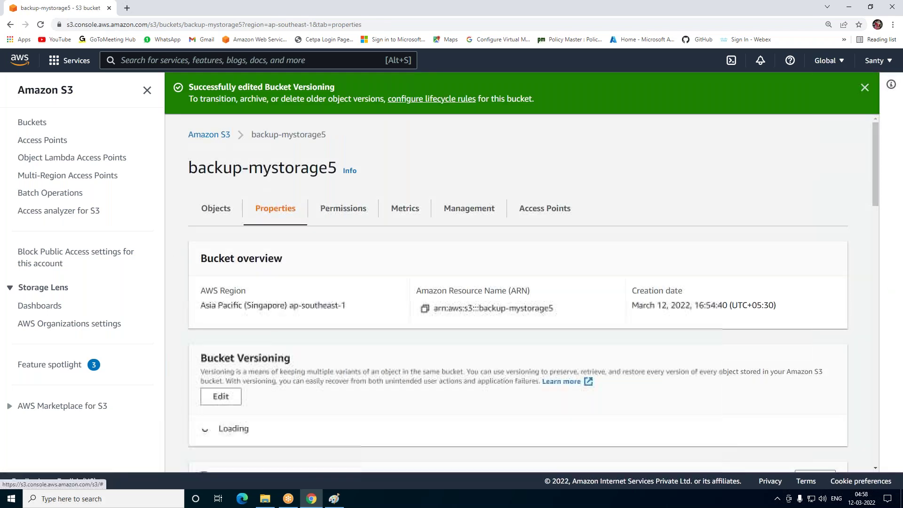
left_click(354, 218)
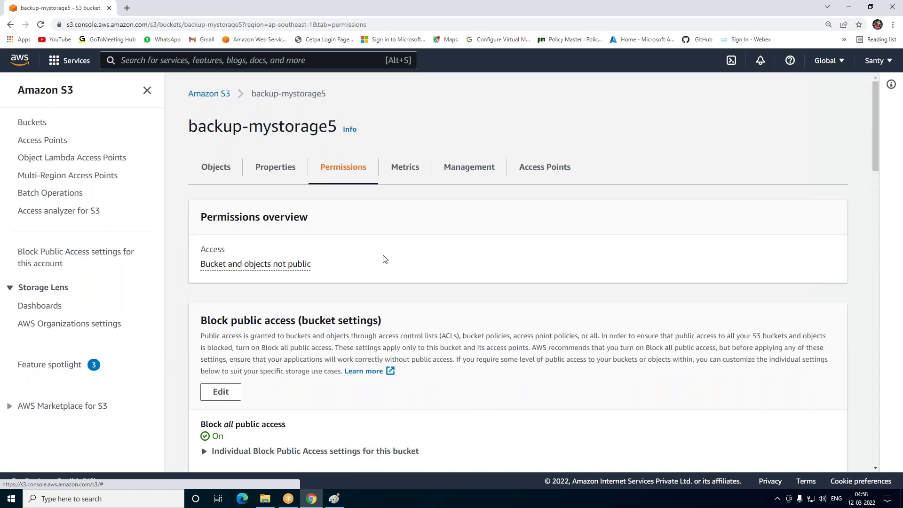
scroll(323, 302, "down", 3)
Uncheck Block all public access on backup-mystorage5 and confirm the change with 'confirm'
left_click(221, 250)
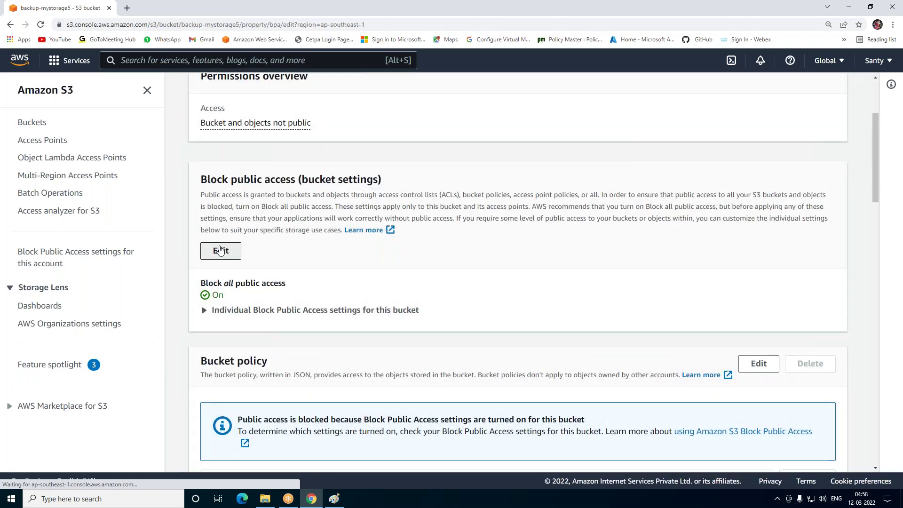
left_click(205, 265)
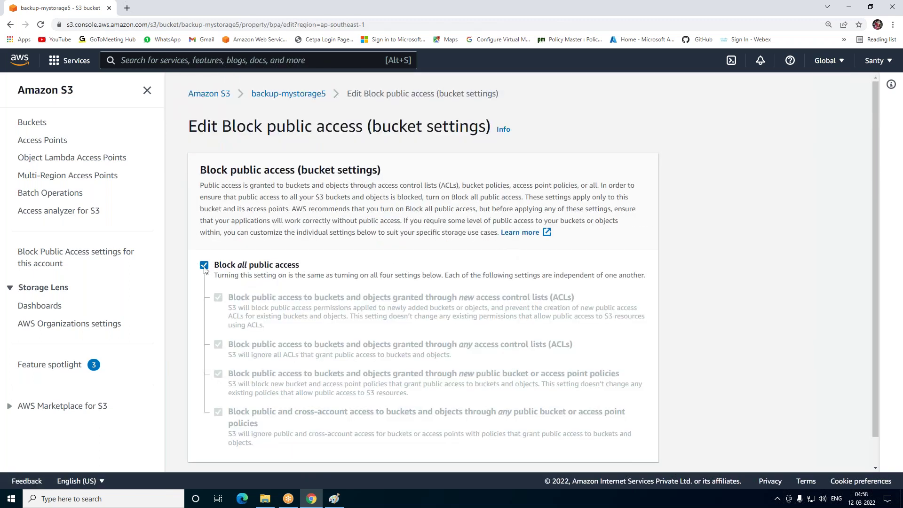
scroll(384, 301, "down", 1)
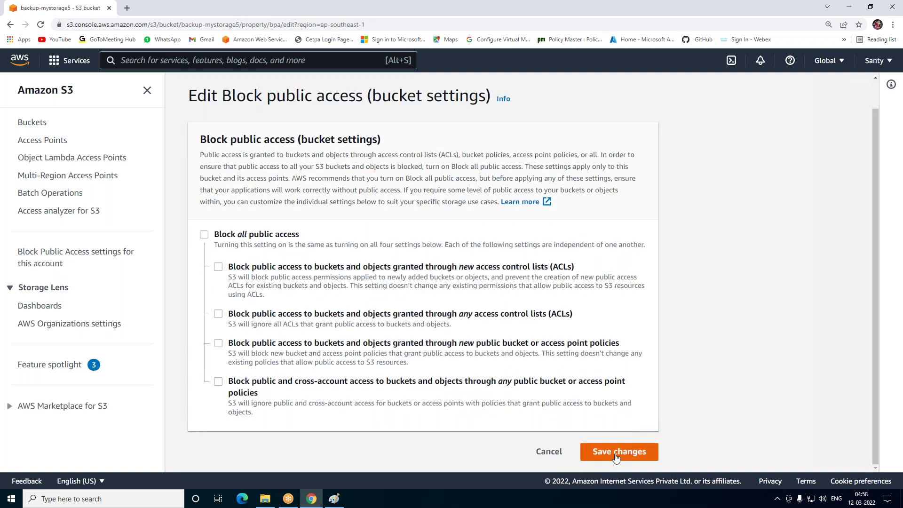
left_click(612, 452)
left_click(367, 311)
type("confir")
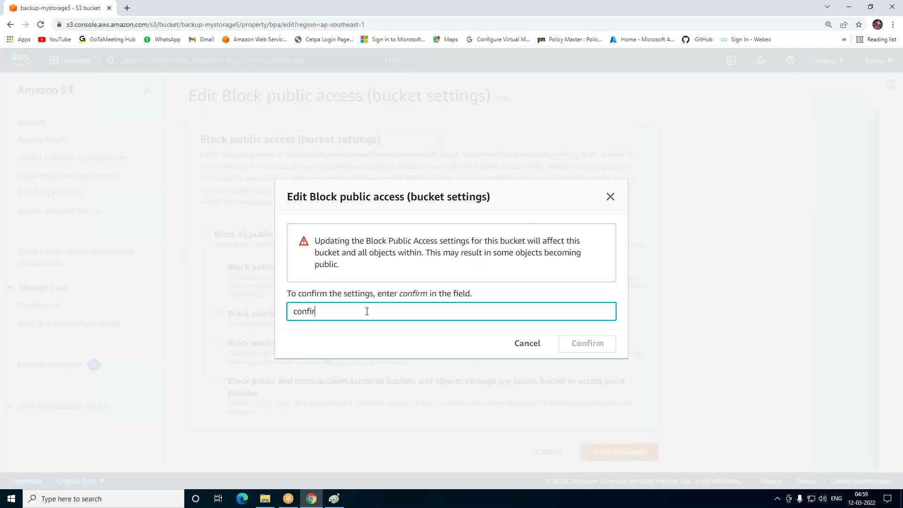
type("m")
left_click(596, 346)
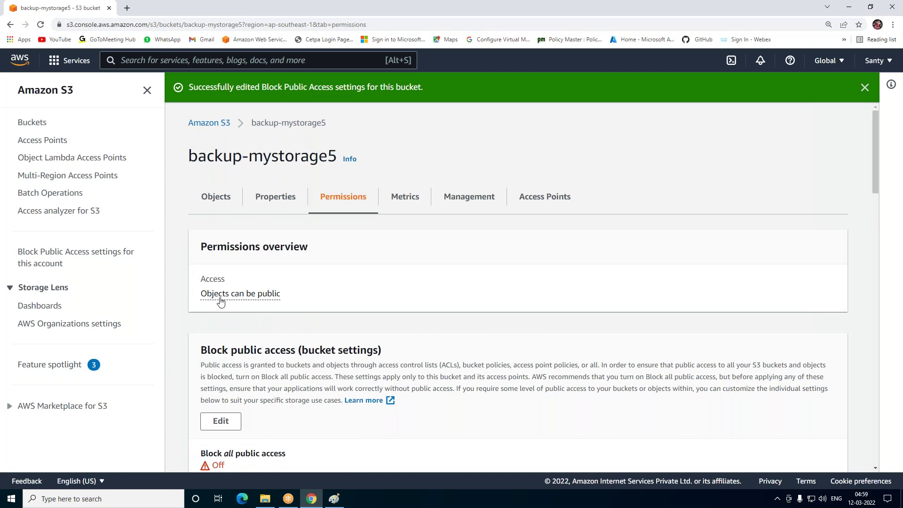
scroll(562, 304, "down", 3)
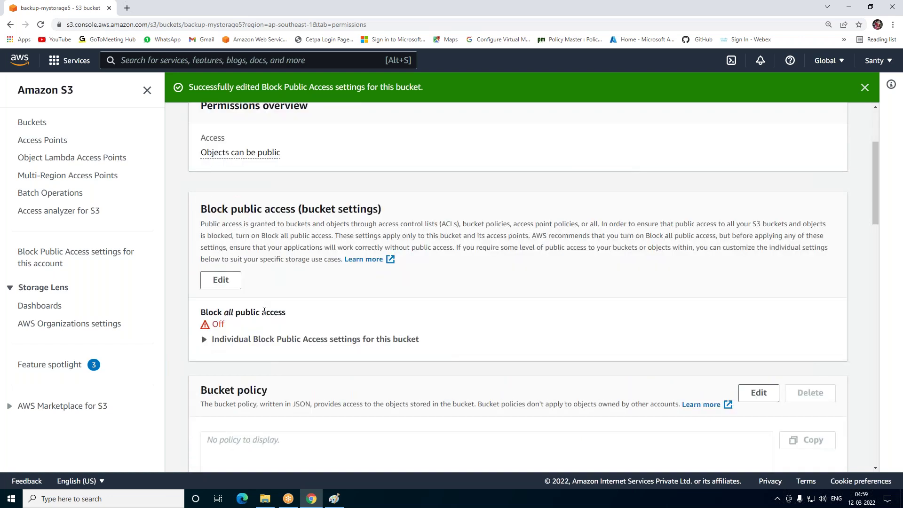
scroll(265, 312, "down", 2)
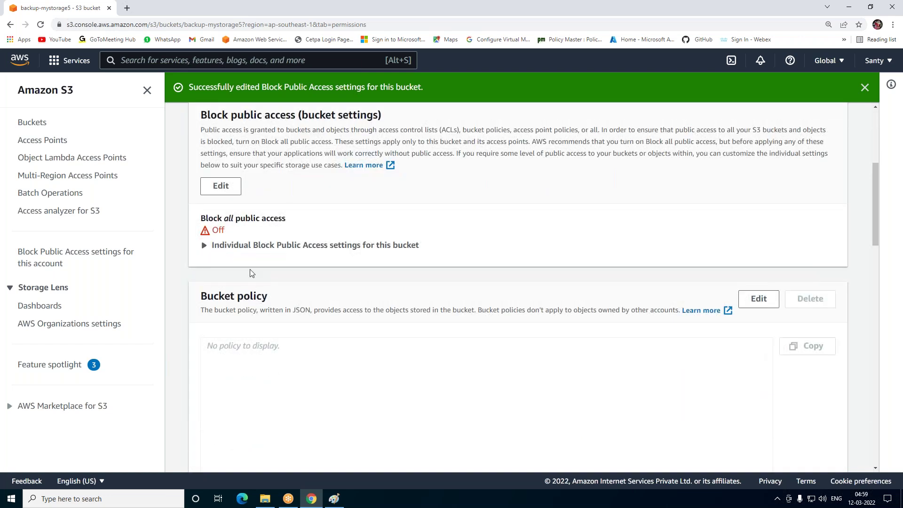
scroll(403, 250, "up", 2)
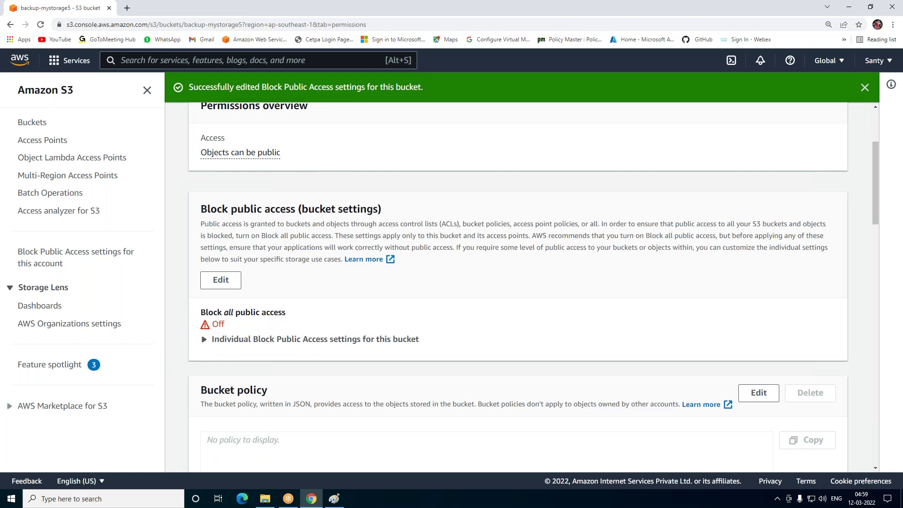
Go back to the Buckets list and switch to the replication diagram in Paint
left_click(30, 125)
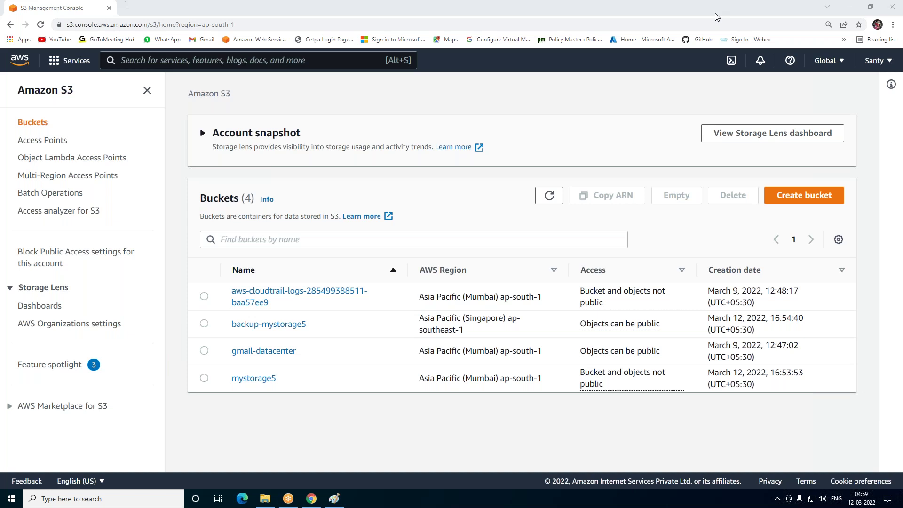
left_click(310, 497)
left_click(334, 498)
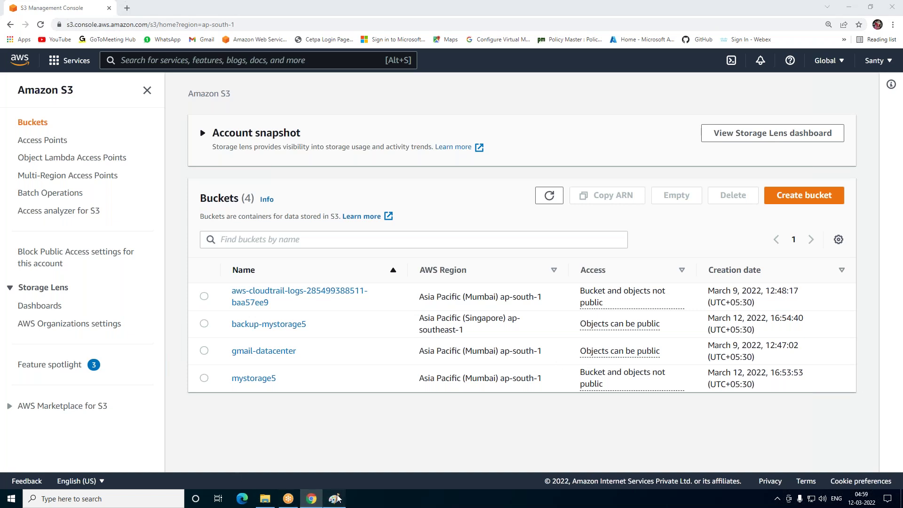
With a black brush, tick both buckets and their Versioning, circle the Enable Replication arrow, and link the buckets
left_click(358, 29)
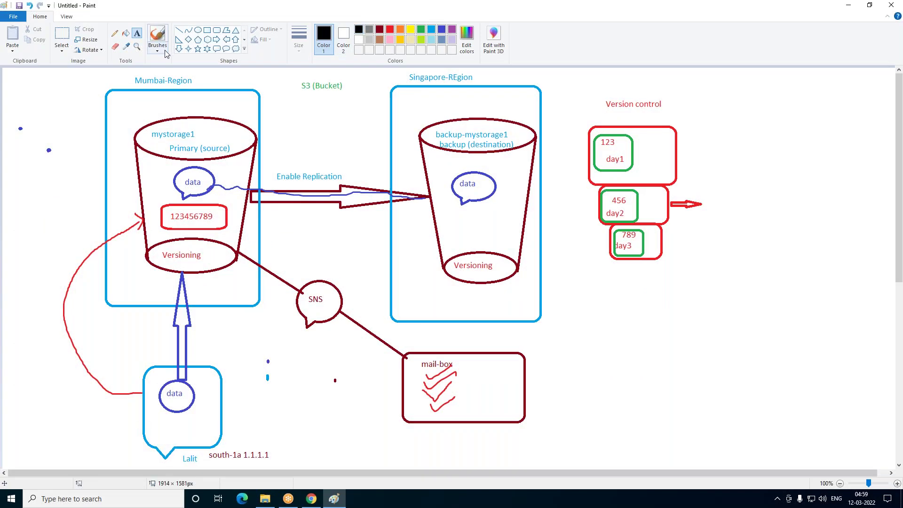
left_click(157, 37)
left_click_drag(145, 173, 243, 131)
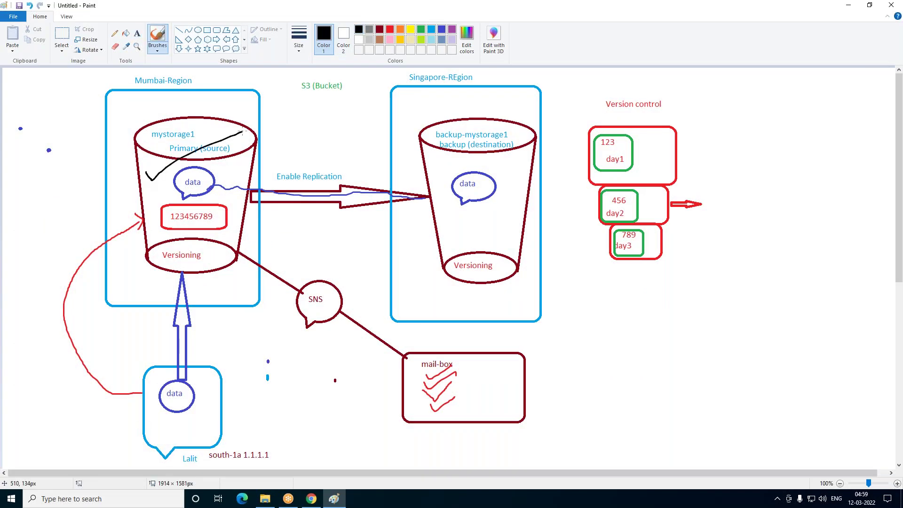
left_click_drag(448, 155, 516, 142)
left_click_drag(165, 261, 216, 238)
left_click_drag(461, 272, 498, 248)
mouse_move(244, 206)
left_mouse_down()
mouse_move(407, 196)
mouse_move(318, 166)
mouse_move(266, 212)
mouse_move(279, 213)
left_mouse_up()
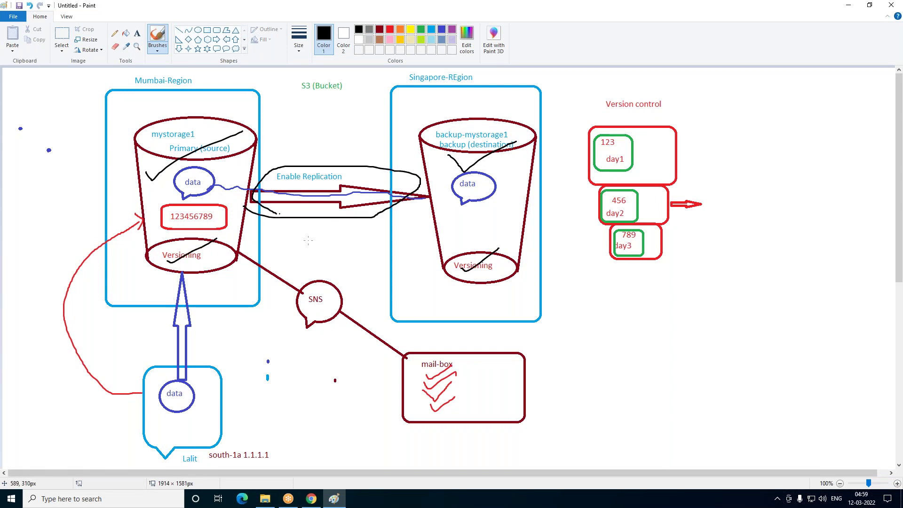
mouse_move(212, 133)
left_mouse_down()
mouse_move(256, 76)
mouse_move(425, 148)
mouse_move(413, 148)
left_mouse_up()
left_click_drag(217, 133, 265, 103)
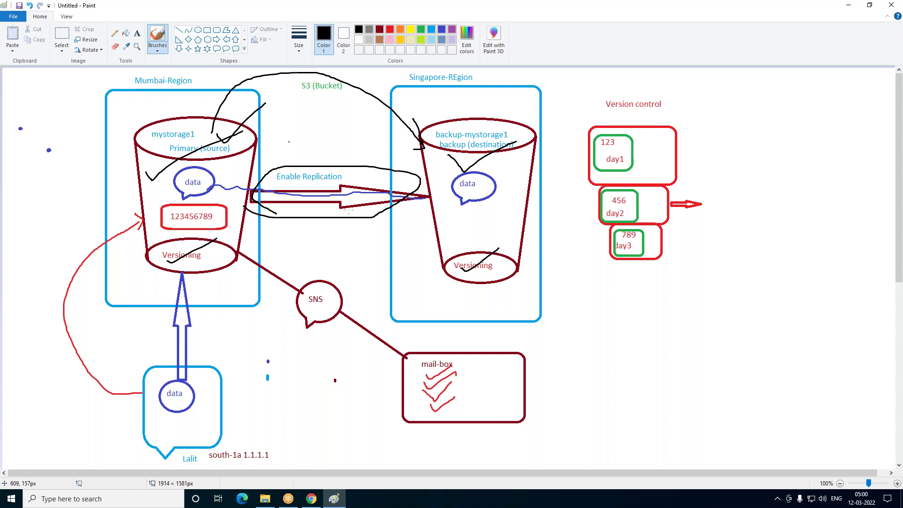
mouse_move(437, 252)
left_mouse_down()
mouse_move(425, 229)
mouse_move(235, 212)
mouse_move(205, 244)
left_mouse_up()
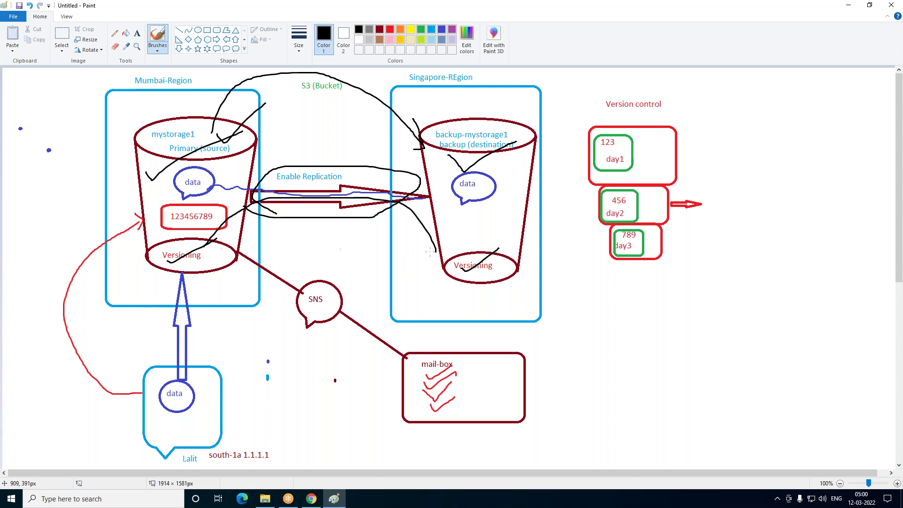
left_click_drag(426, 253, 471, 227)
Open mystorage5's Management tab and begin a new replication rule
left_click(311, 500)
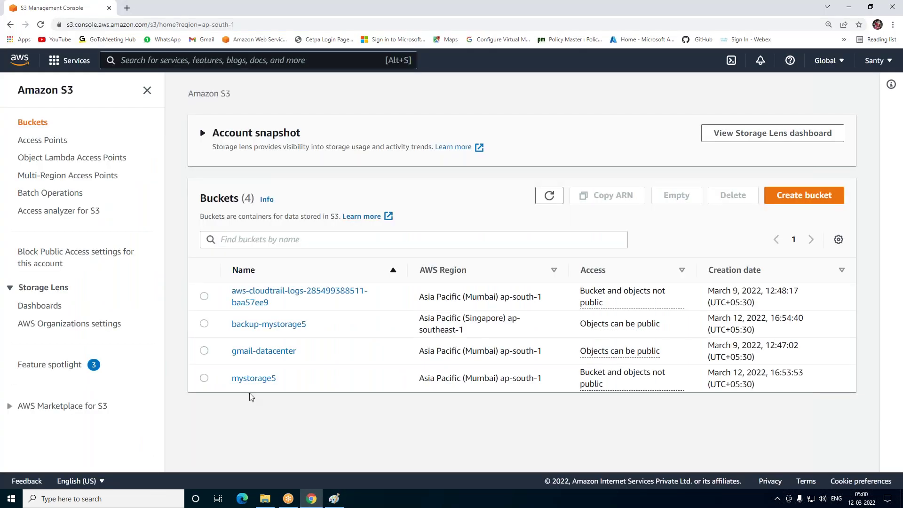
left_click(252, 379)
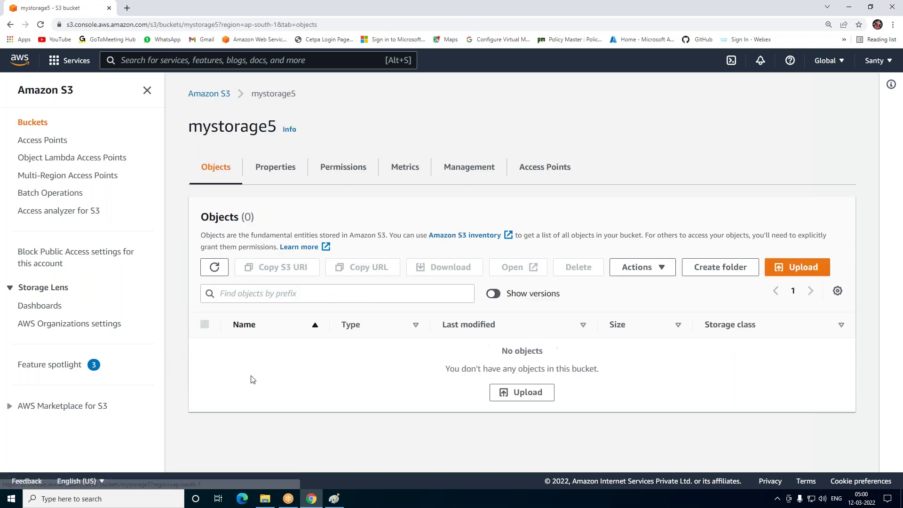
left_click(460, 176)
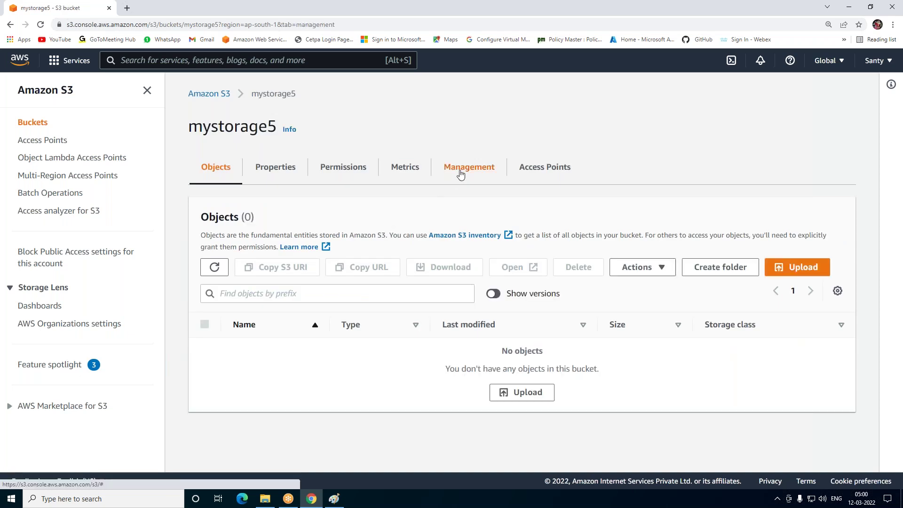
scroll(365, 302, "down", 5)
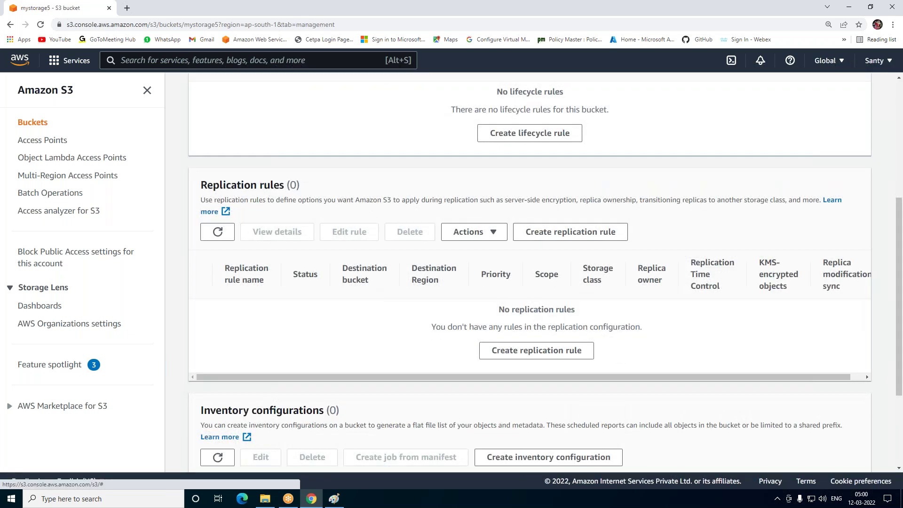
left_click(570, 231)
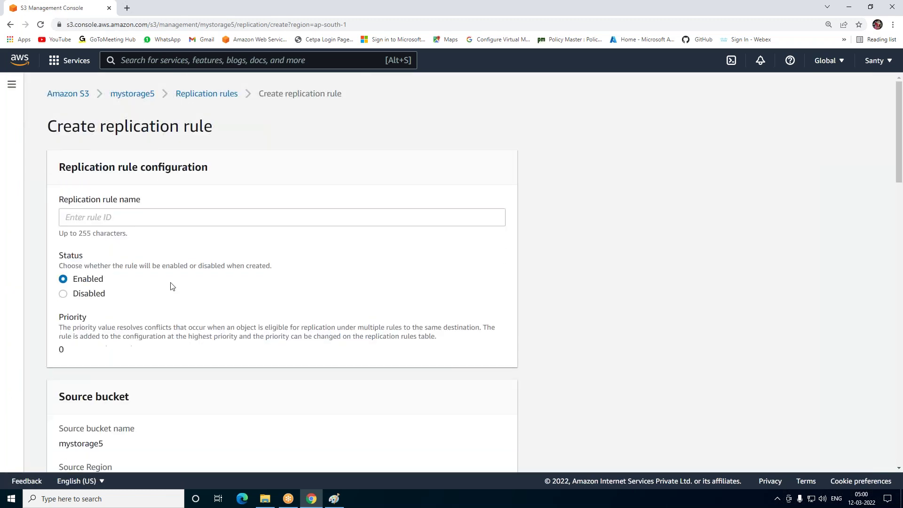
Enter 'Mumbai-to-singapor5' as the replication rule name and scroll to the Destination section
left_click(140, 214)
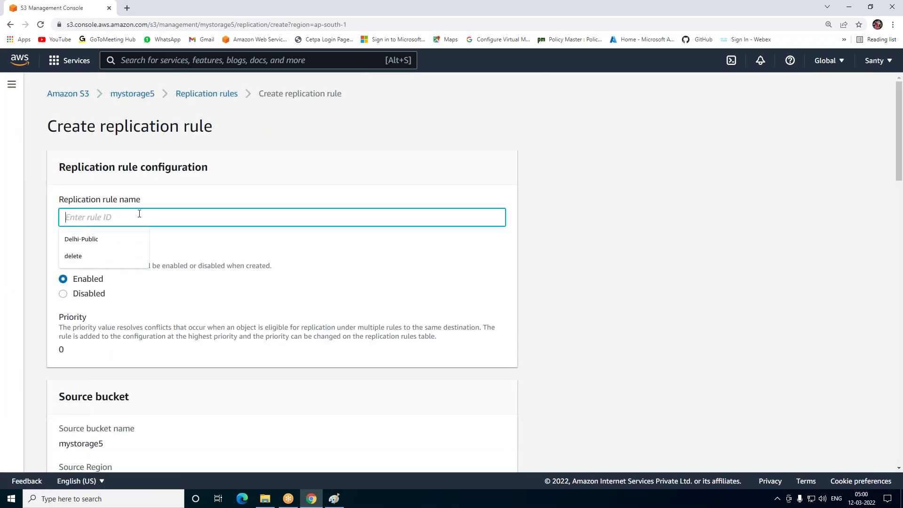
type("Mumba")
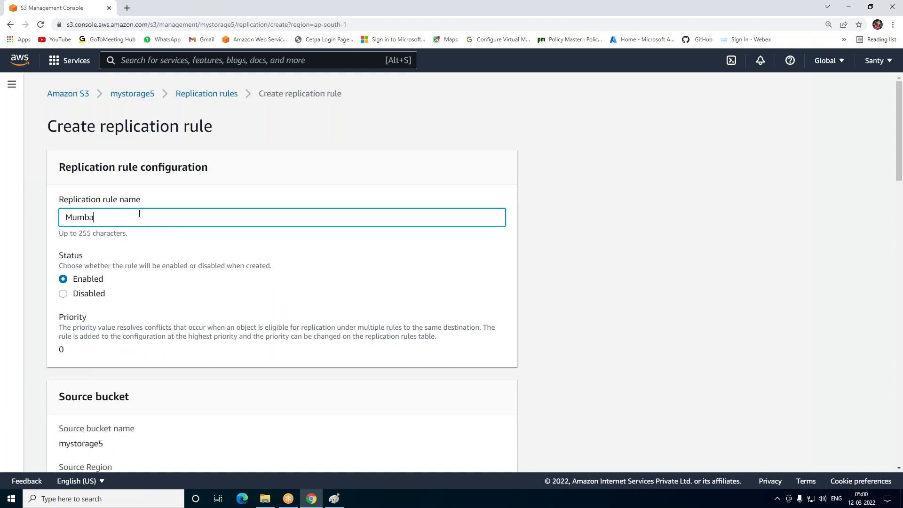
type("i-to-singapor5")
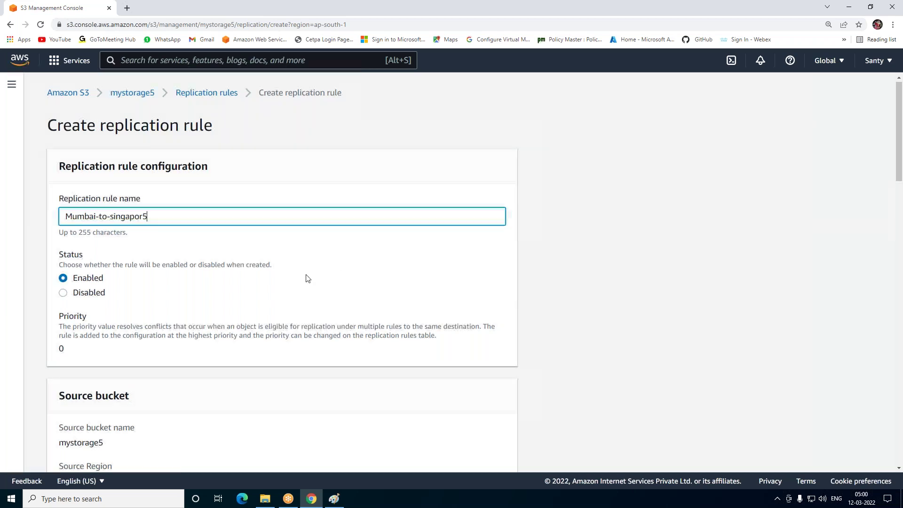
scroll(306, 280, "down", 2)
scroll(61, 212, "down", 2)
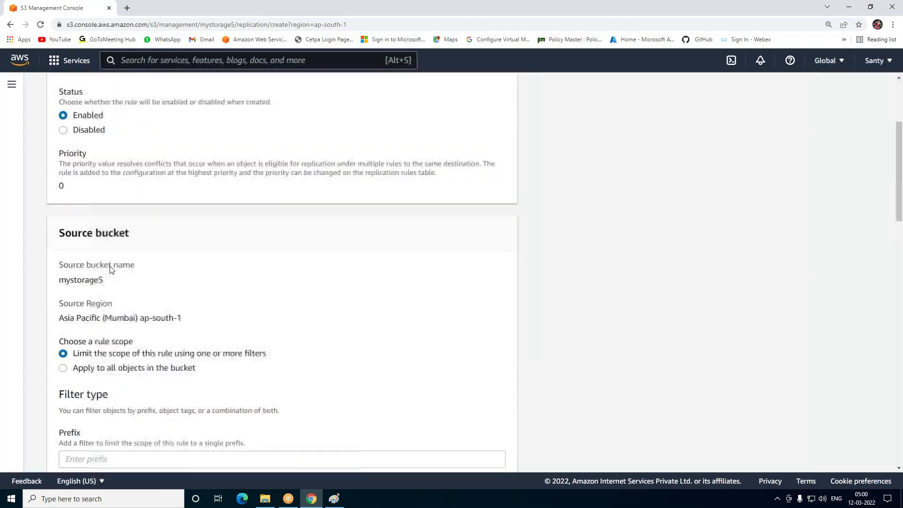
scroll(122, 251, "down", 1)
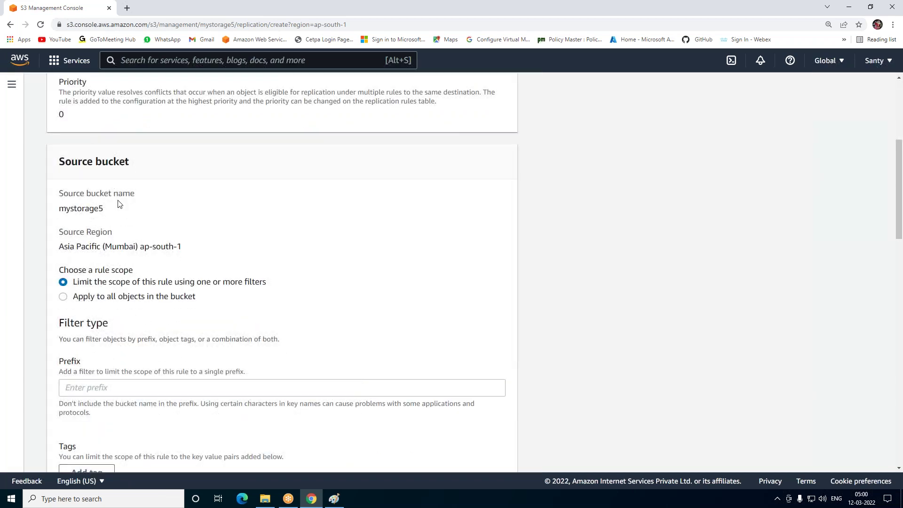
scroll(123, 206, "down", 3)
scroll(108, 262, "down", 4)
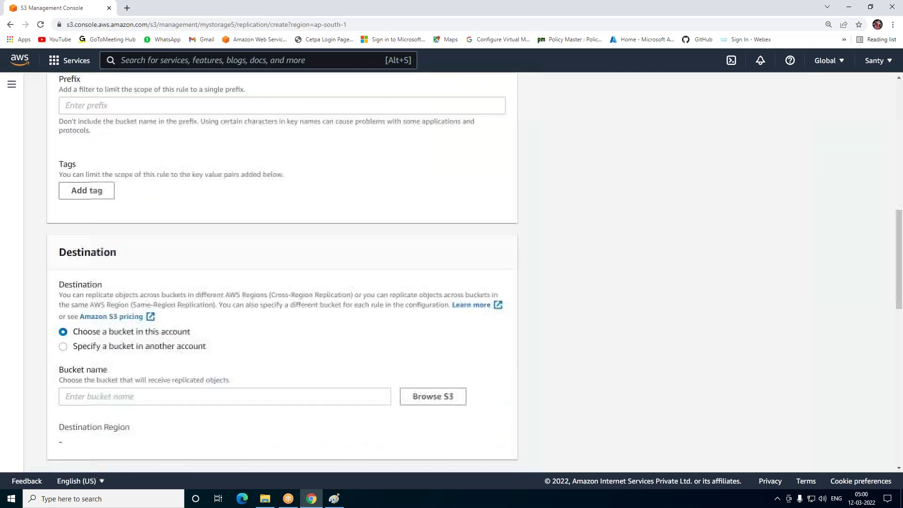
scroll(167, 280, "down", 2)
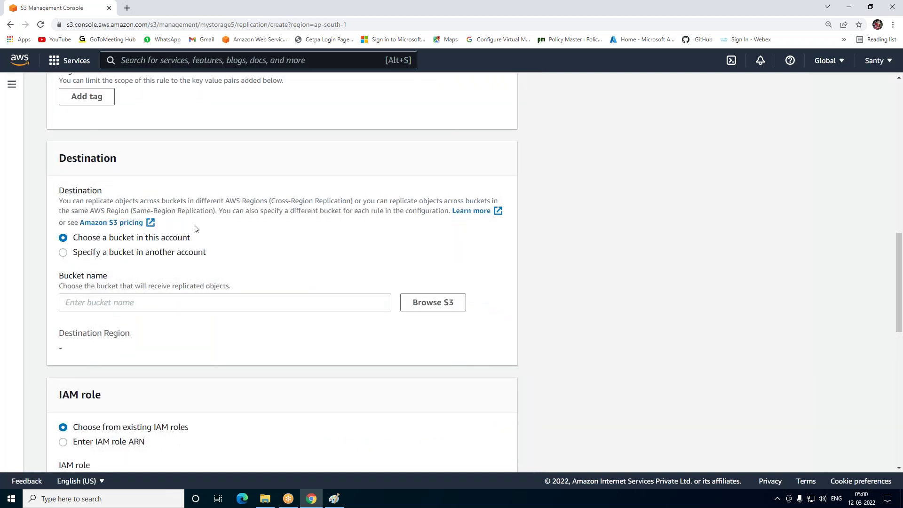
Choose backup-mystorage5 as the replication destination bucket
left_click(416, 307)
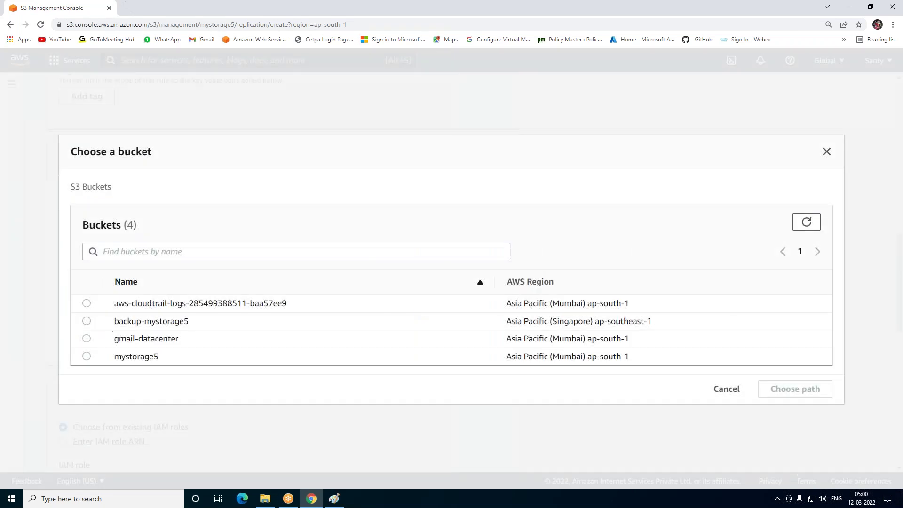
left_click(86, 321)
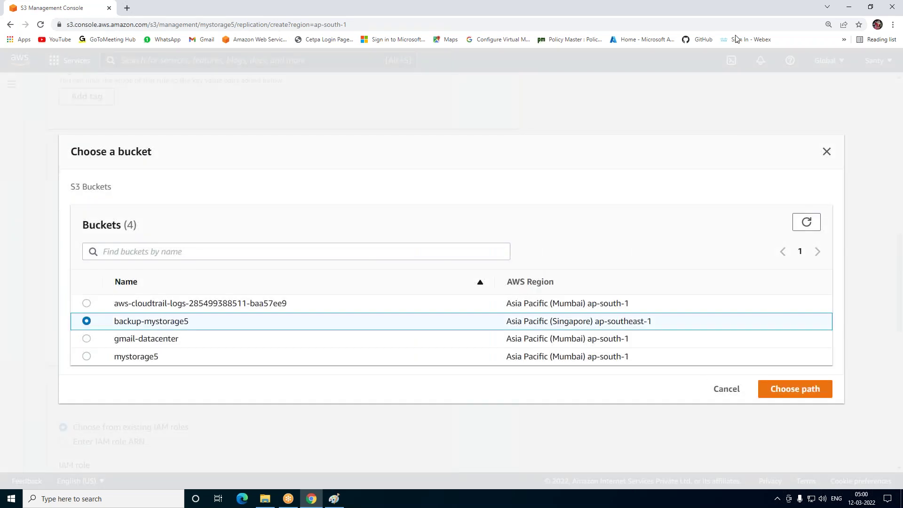
left_click(795, 388)
scroll(124, 295, "down", 4)
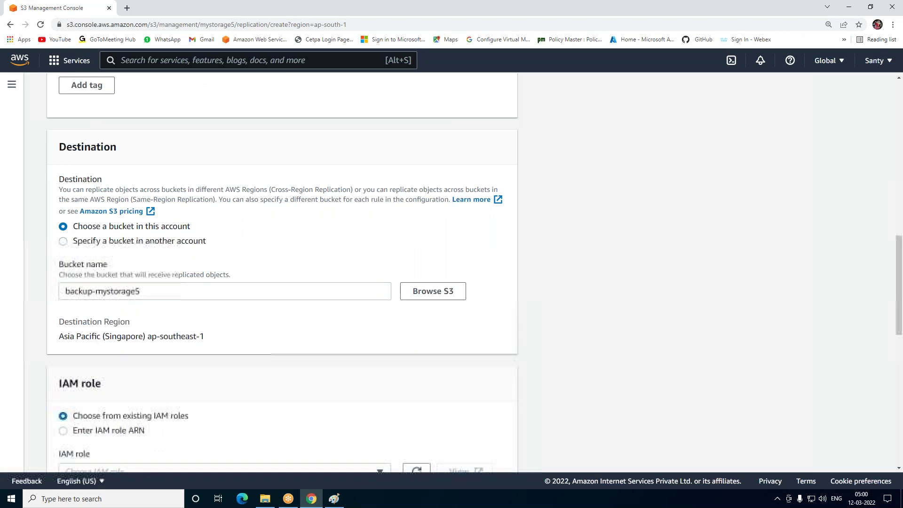
Have a new IAM role created for replication and save the rule
left_click(124, 295)
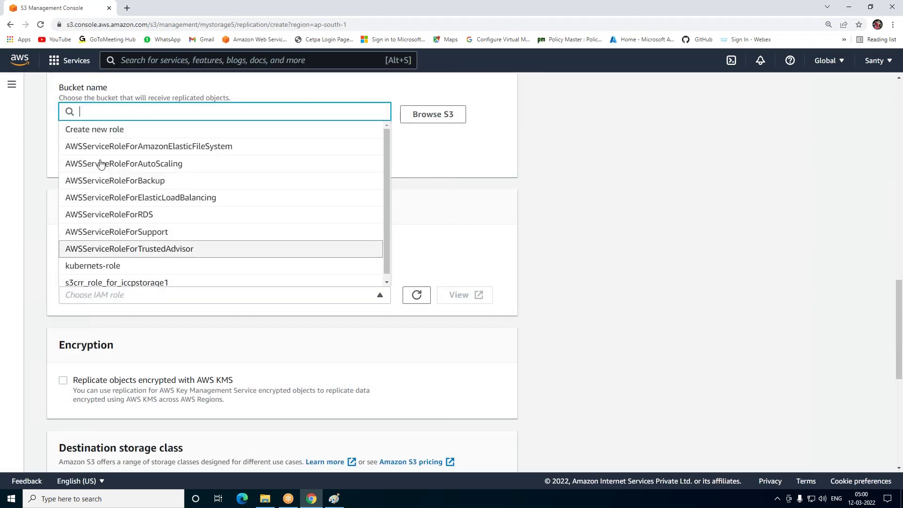
left_click(104, 133)
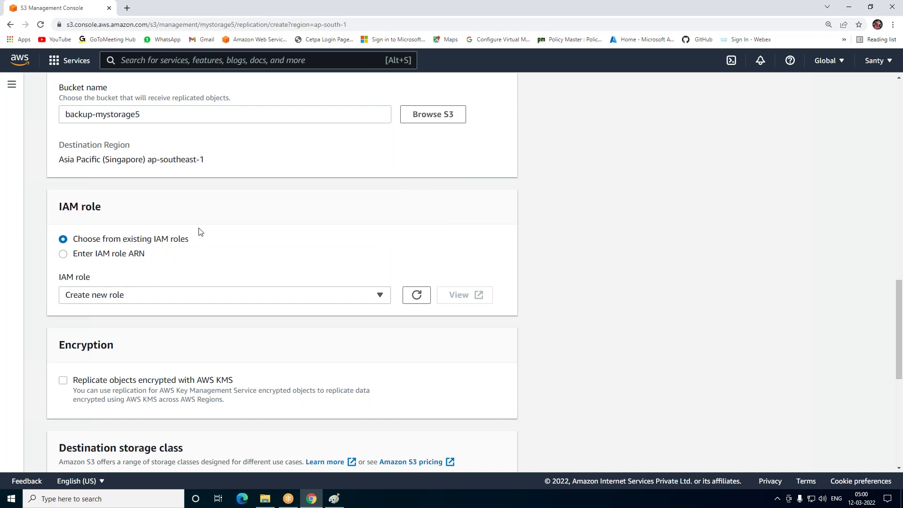
scroll(269, 309, "down", 3)
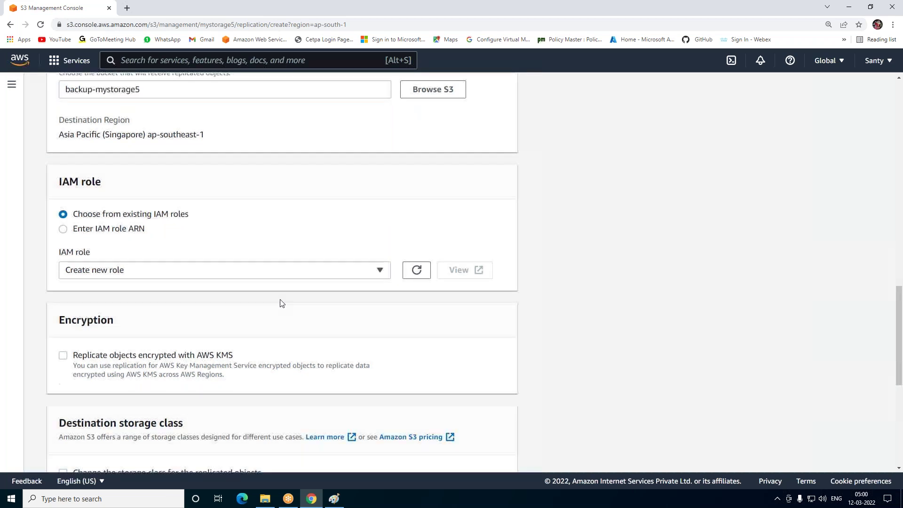
scroll(223, 312, "down", 4)
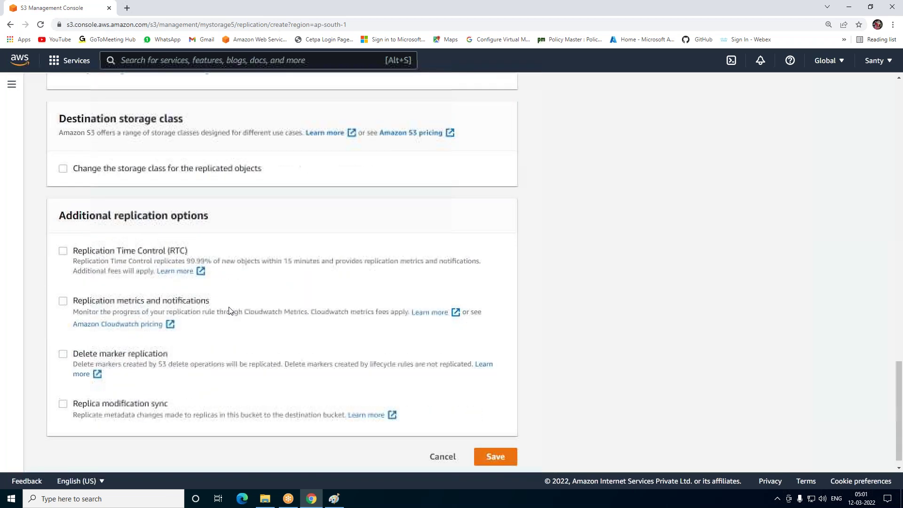
left_click(496, 445)
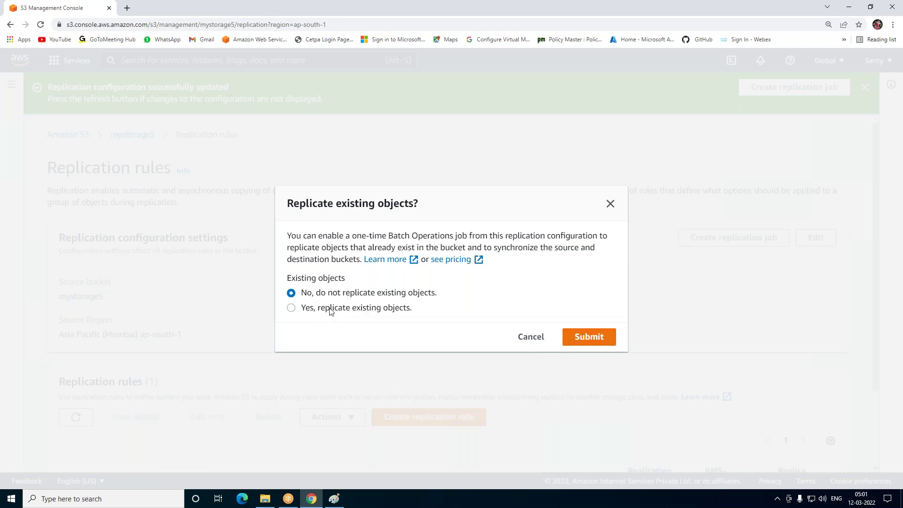
Choose 'Yes, replicate existing objects' and submit it
left_click(403, 309)
left_click(591, 344)
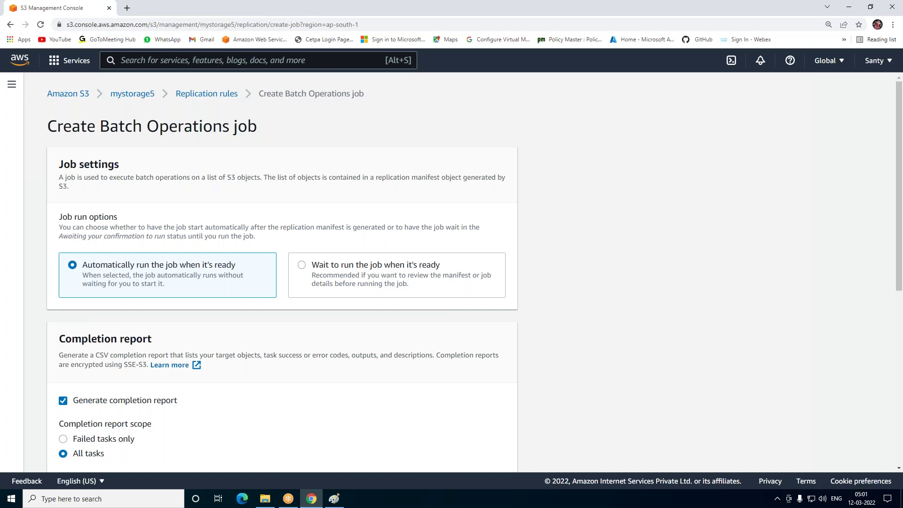
Try saving the Batch Operations job, which fails because the report path must start with s3://
scroll(282, 273, "down", 5)
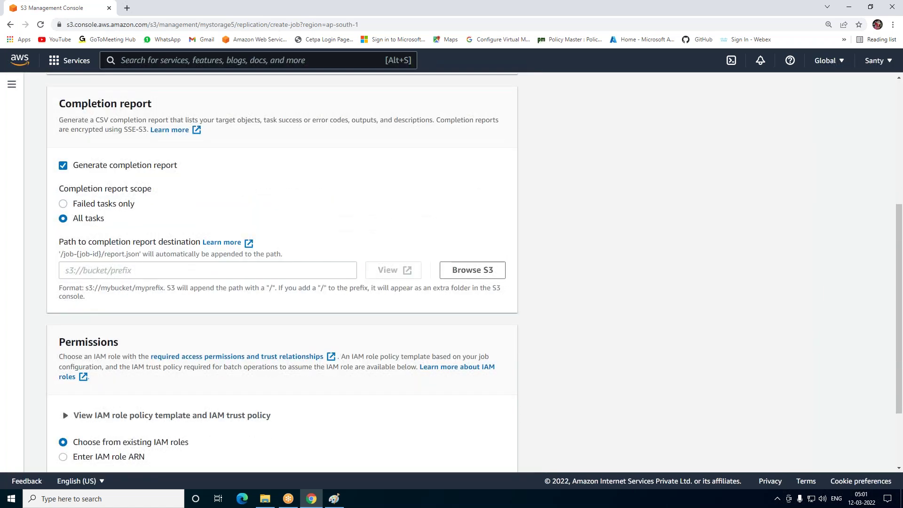
scroll(592, 343, "down", 2)
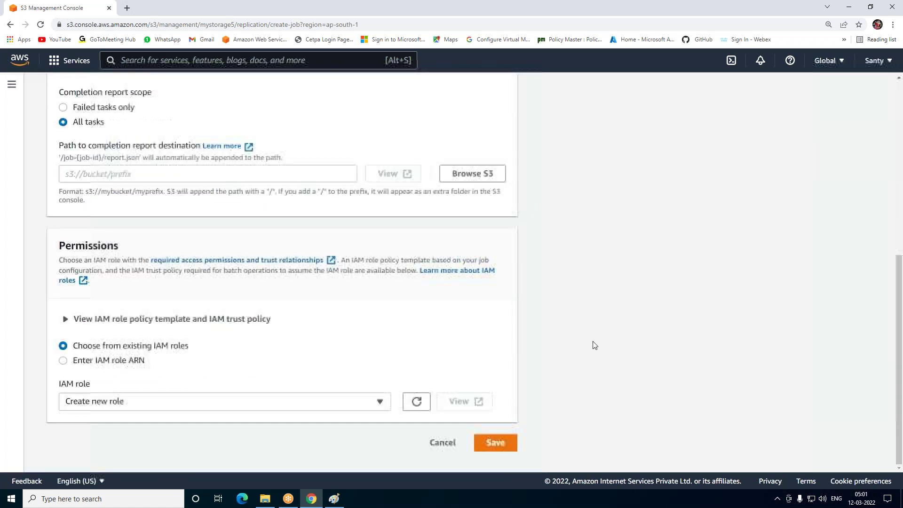
left_click(497, 444)
scroll(189, 169, "up", 7)
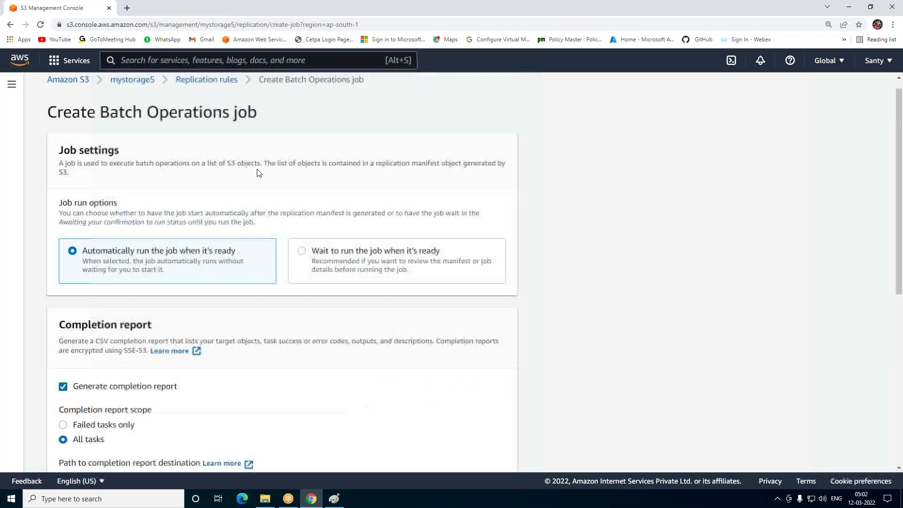
scroll(272, 228, "down", 7)
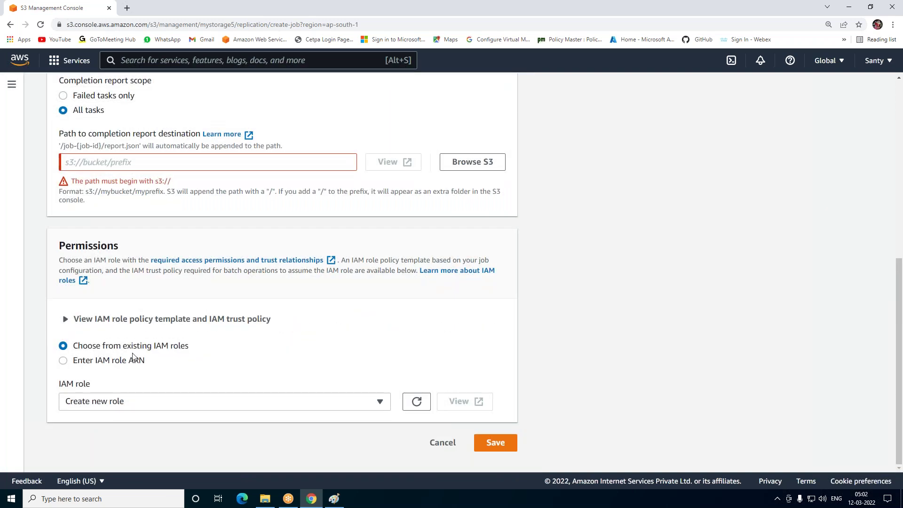
Cancel the Batch Operations job, check Mumbai-to-singapor5 is Enabled, and return to the bucket list
left_click(433, 447)
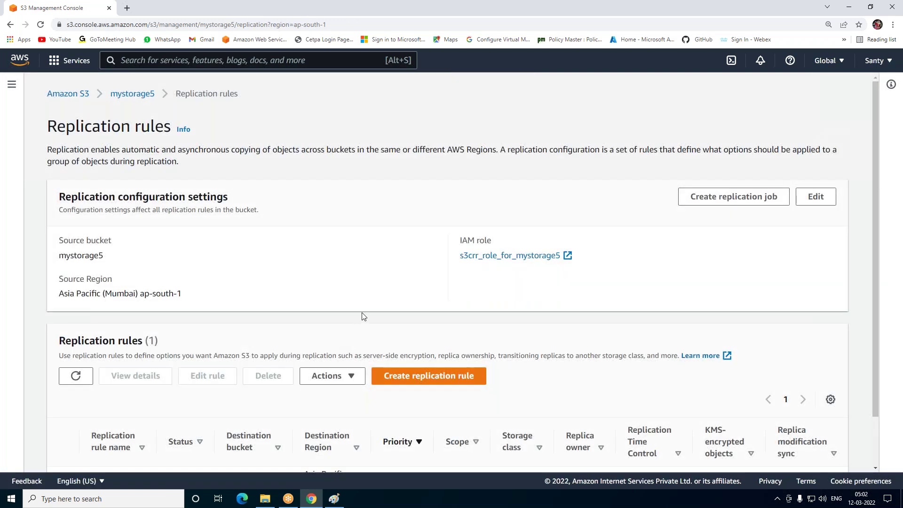
scroll(367, 312, "down", 2)
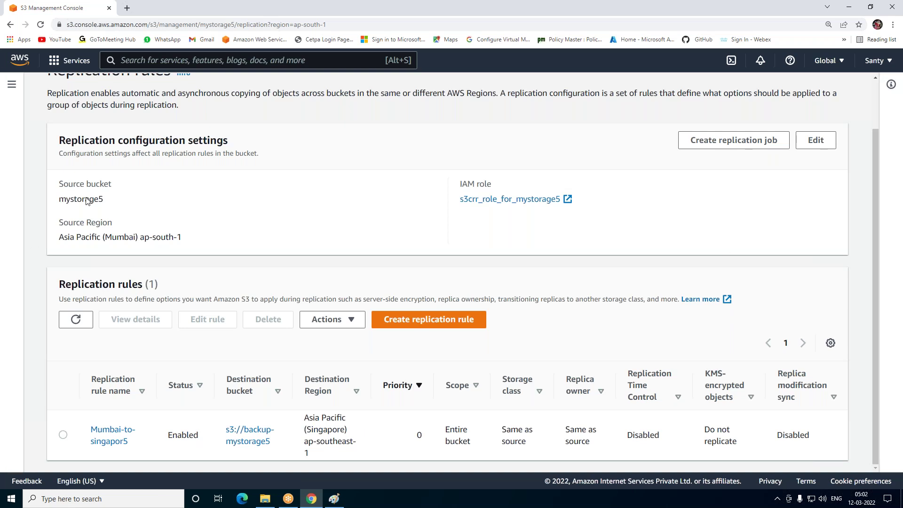
scroll(86, 202, "up", 2)
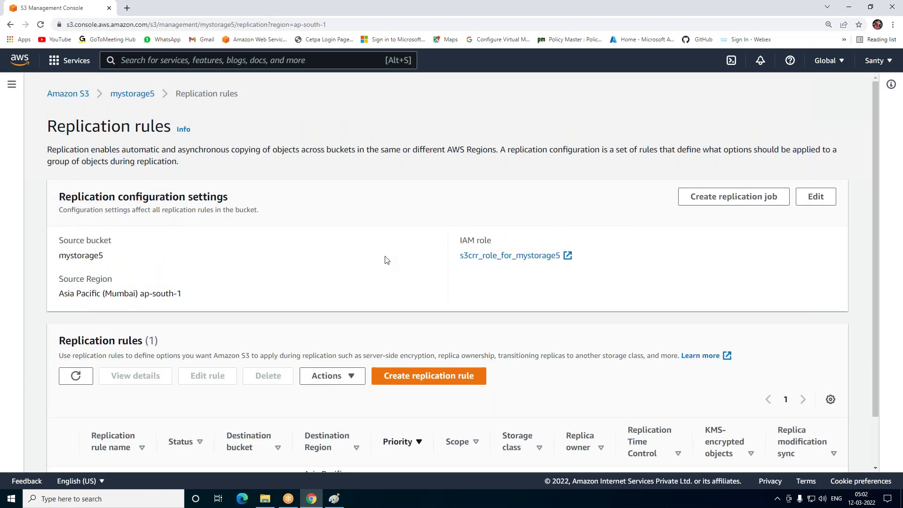
left_click(66, 97)
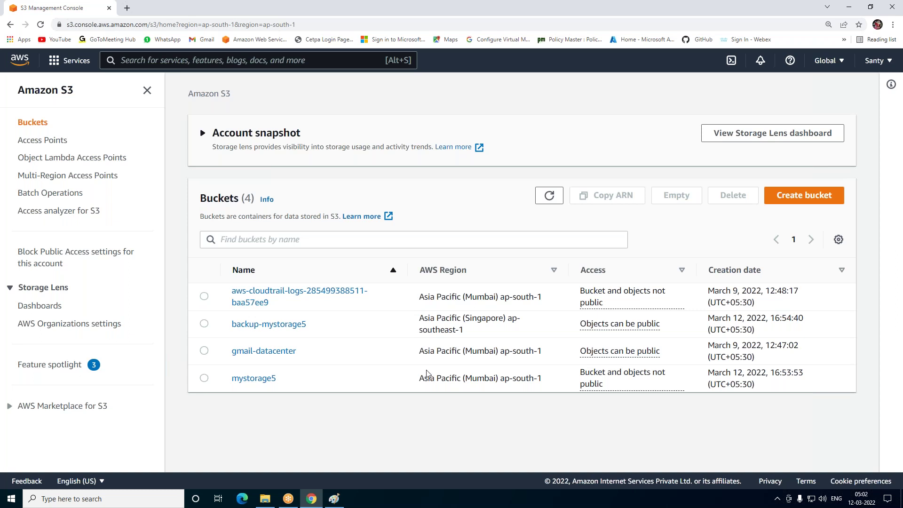
Search for SNS and open the Simple Notification Service console
left_click(245, 65)
type("SNS")
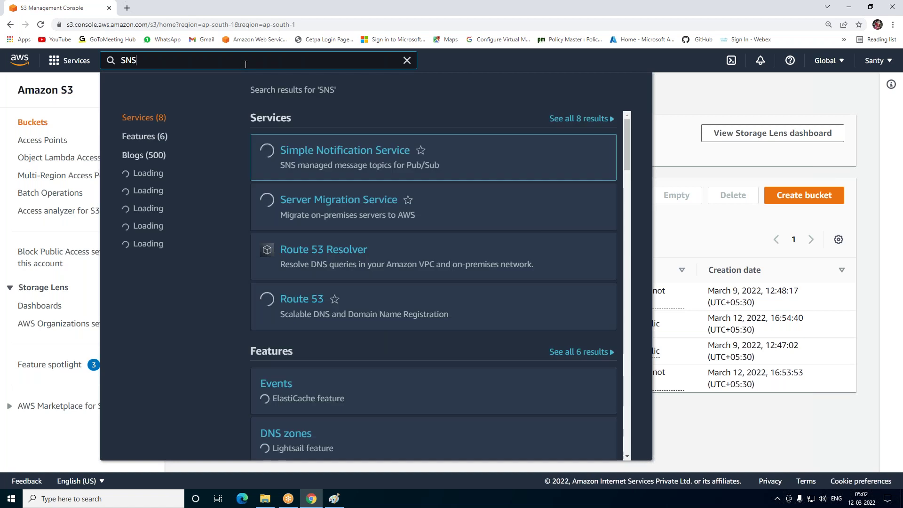
left_click(385, 154)
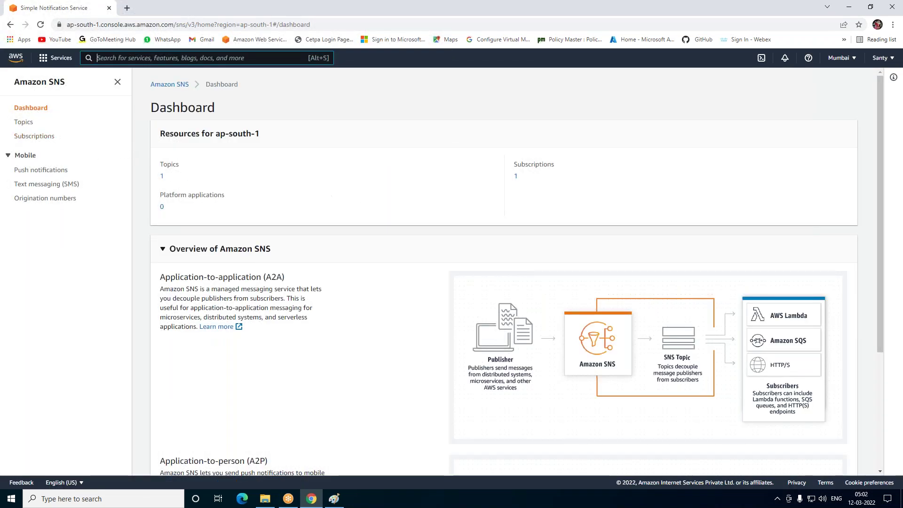
Delete the confirmed email subscription to the s3-alart topic
left_click(33, 140)
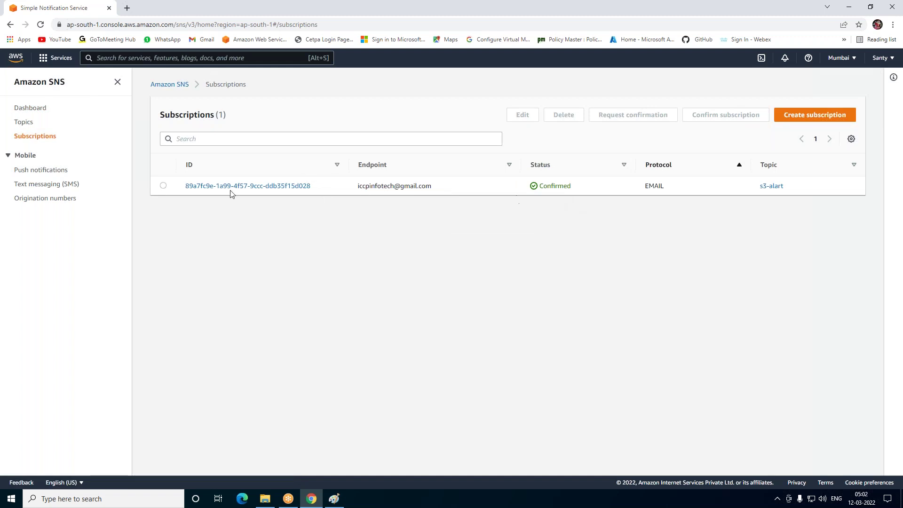
left_click(163, 186)
left_click(563, 115)
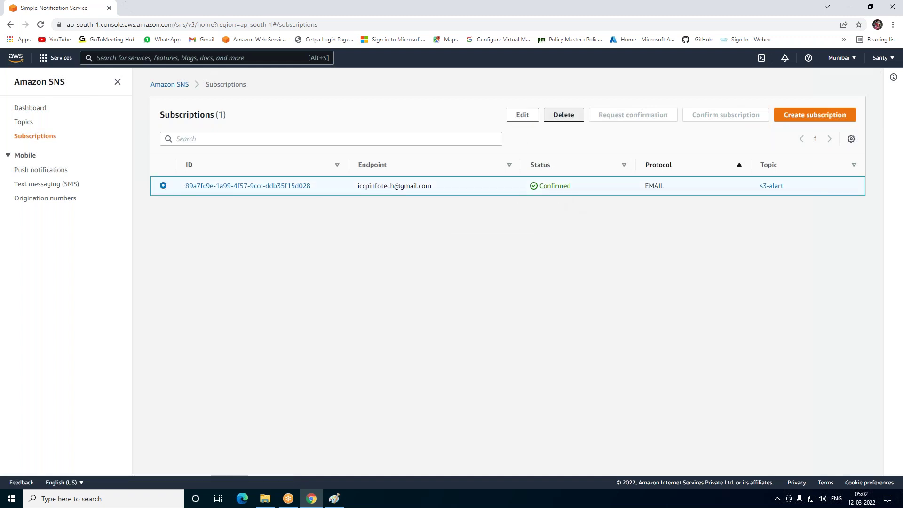
left_click(563, 298)
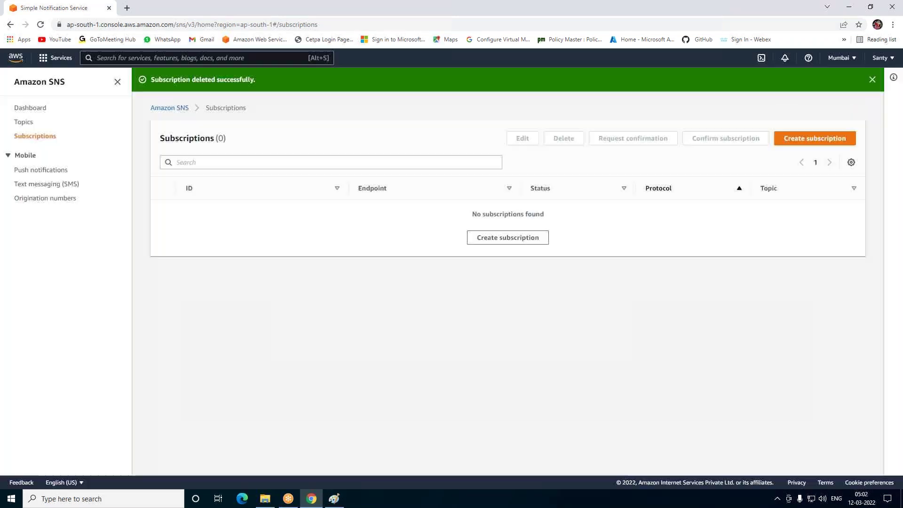
Delete the s3-alart topic, confirming with 'delete me' after one cancelled attempt
left_click(22, 122)
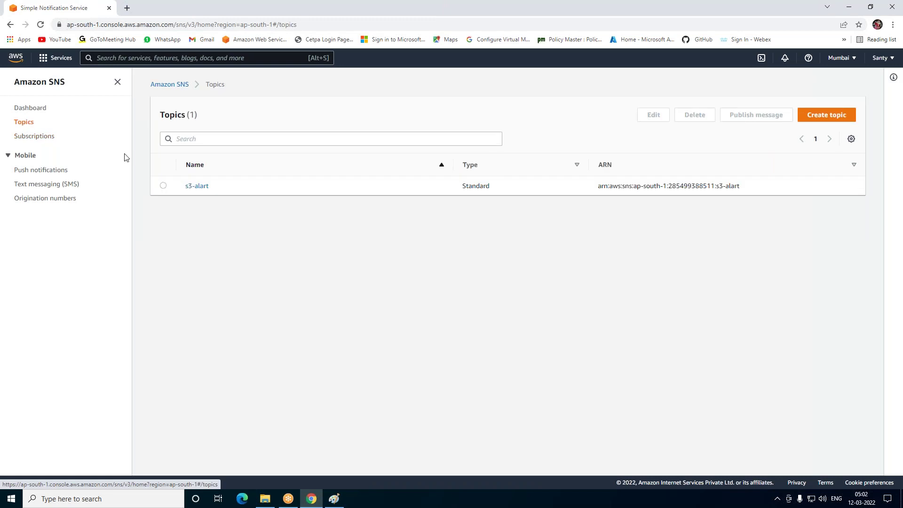
left_click(164, 186)
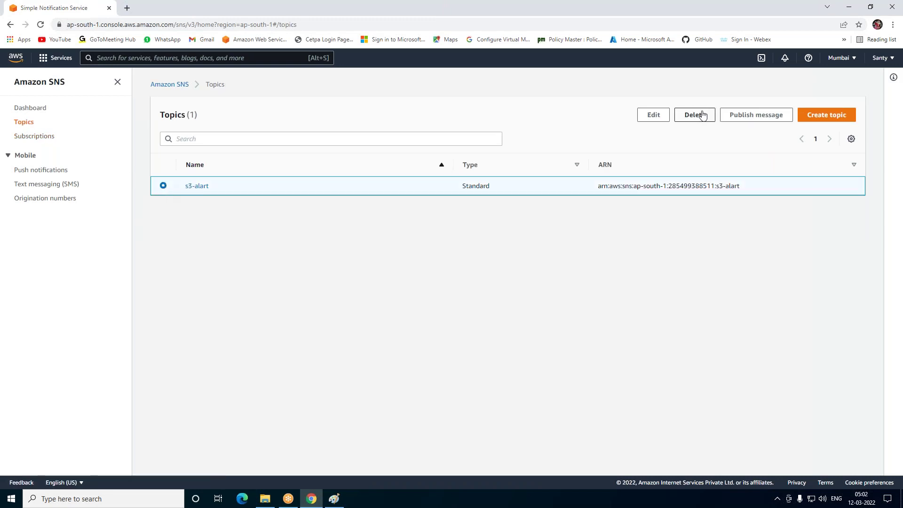
left_click(695, 115)
left_click(446, 288)
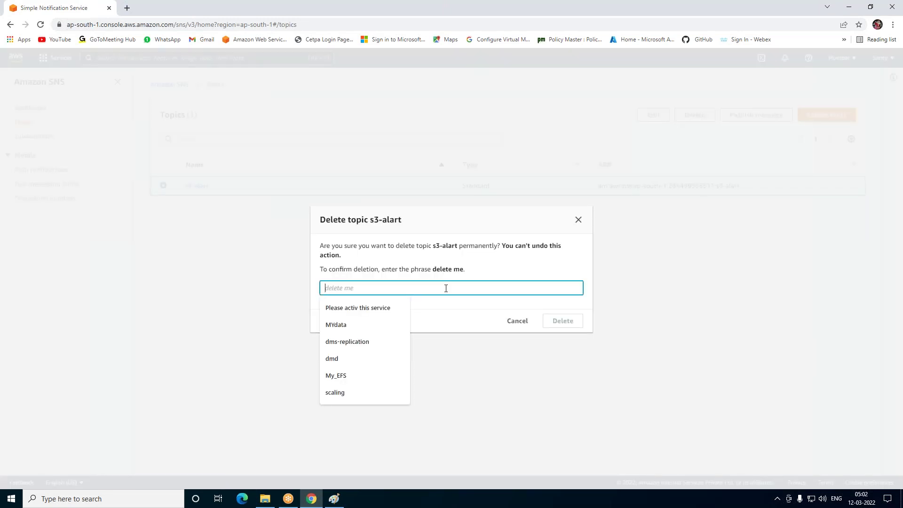
type("delete")
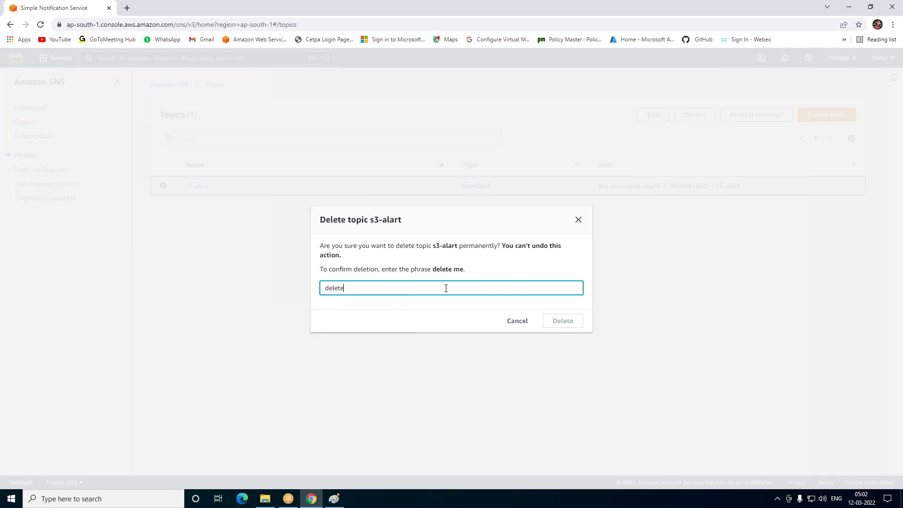
type(" me")
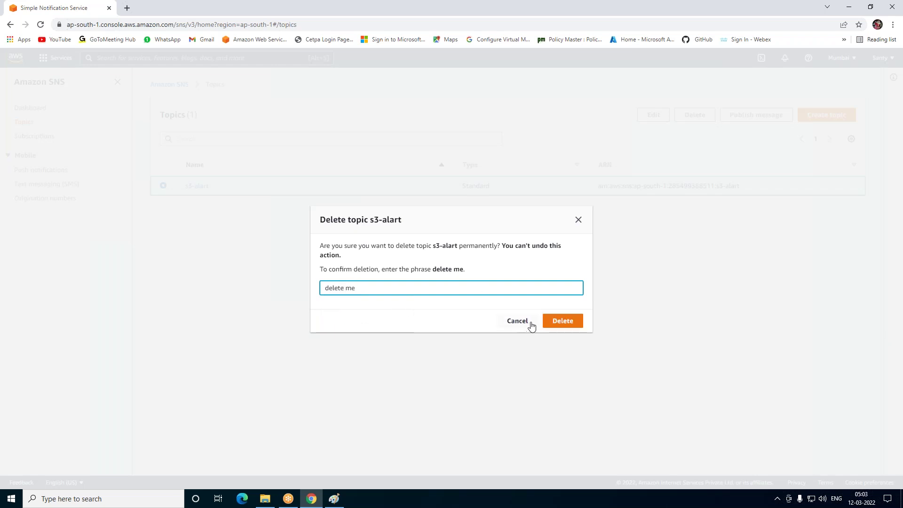
left_click(529, 323)
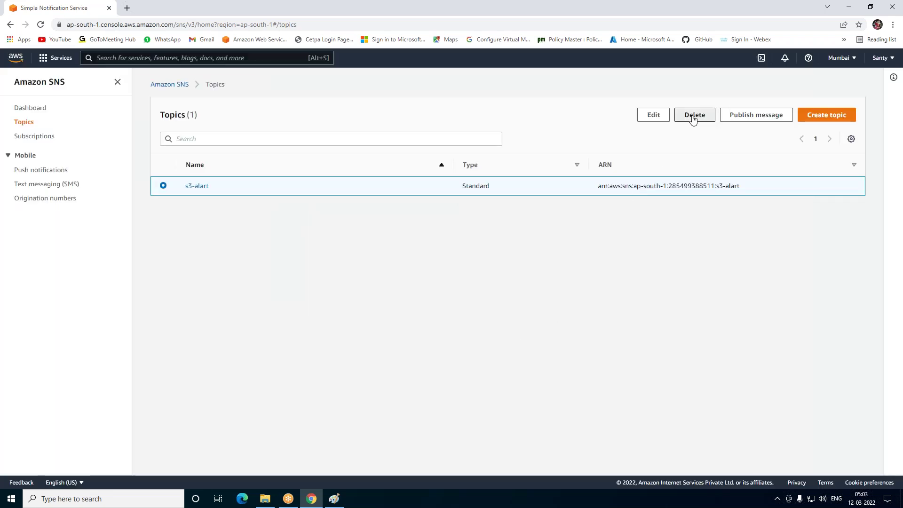
left_click(694, 116)
left_click(382, 292)
type("de")
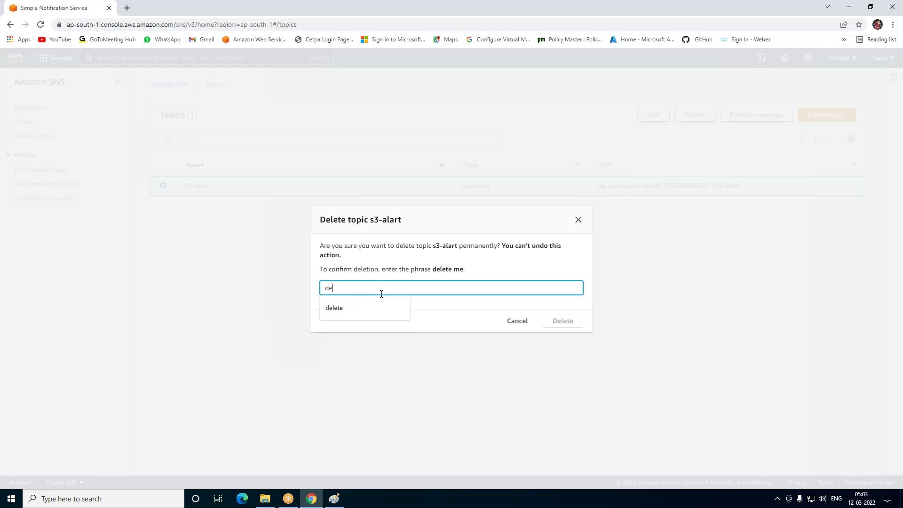
type("lete me")
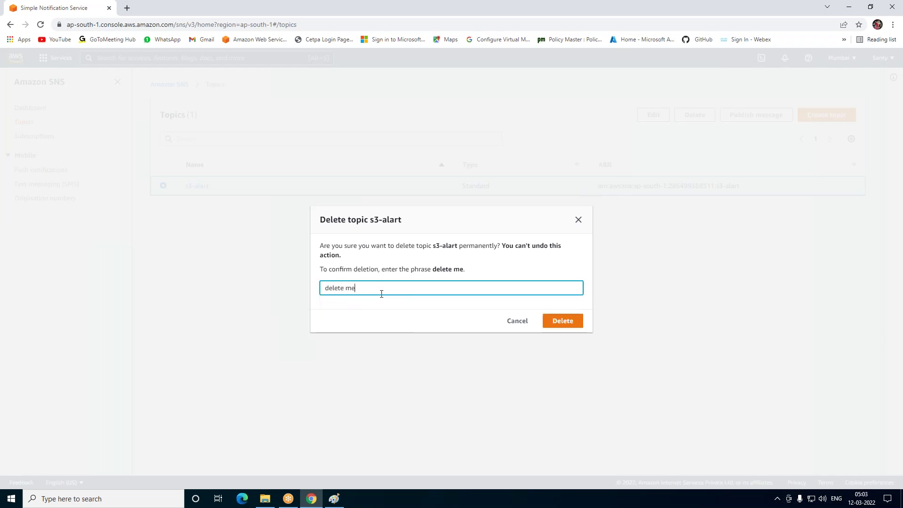
left_click(560, 320)
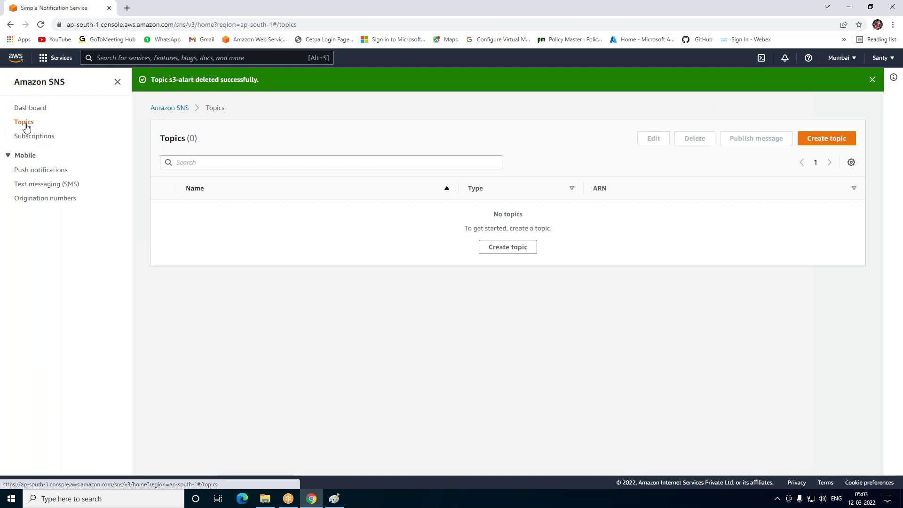
Start a Standard topic with name and display name MY-storage-alart
left_click(823, 144)
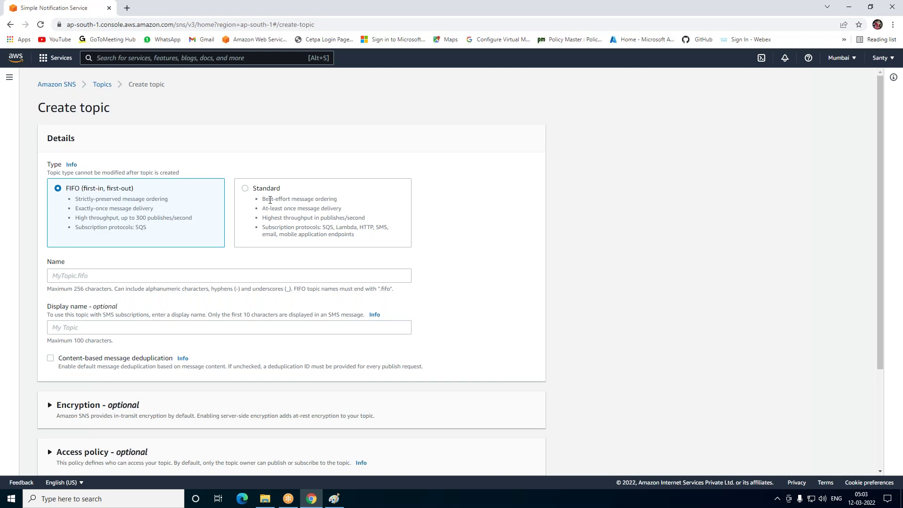
left_click(269, 188)
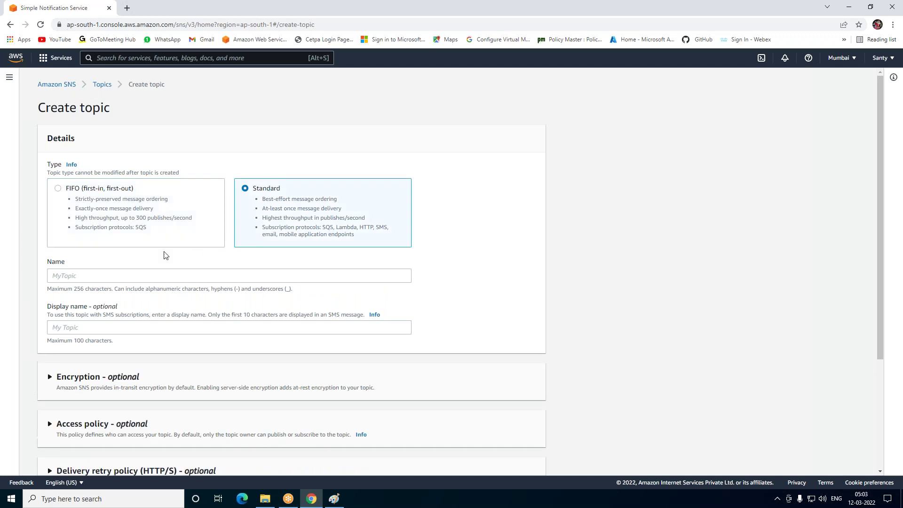
left_click(118, 277)
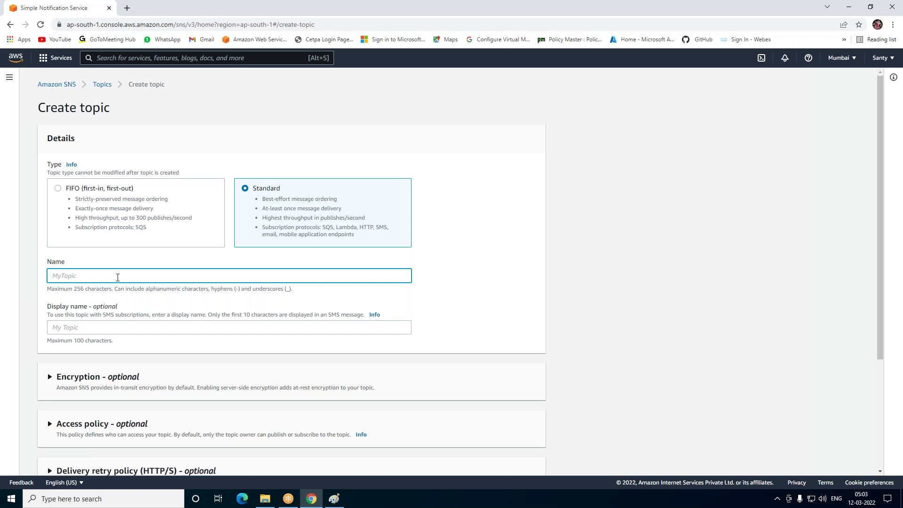
type("MY-storage-alart")
left_click(107, 327)
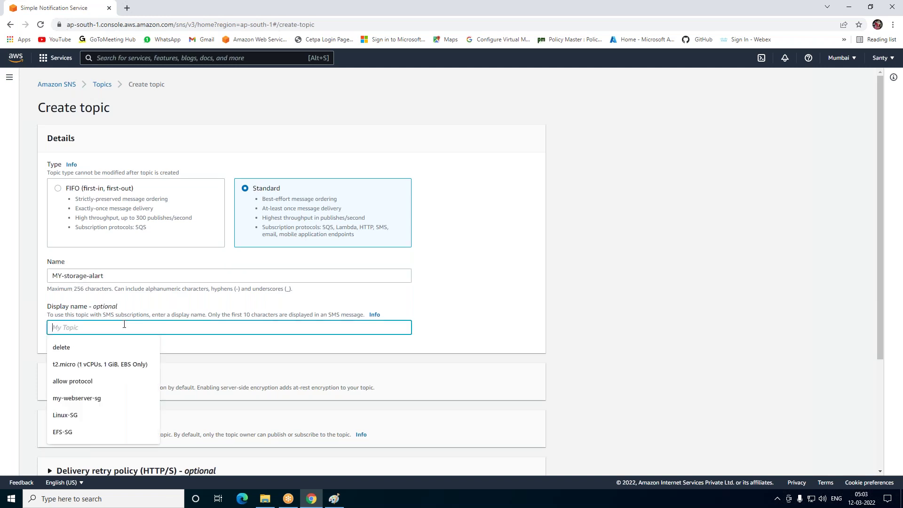
scroll(85, 234, "down", 2)
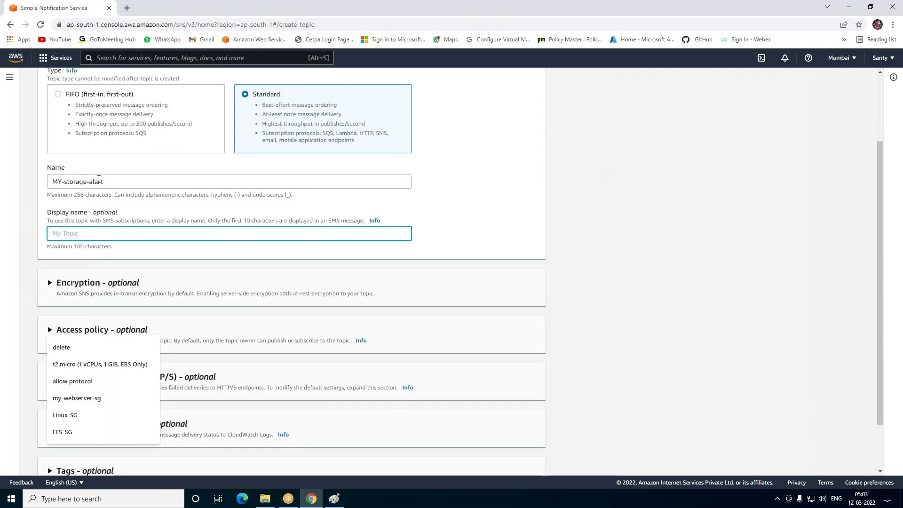
triple_click(117, 180)
key("ctrl+c")
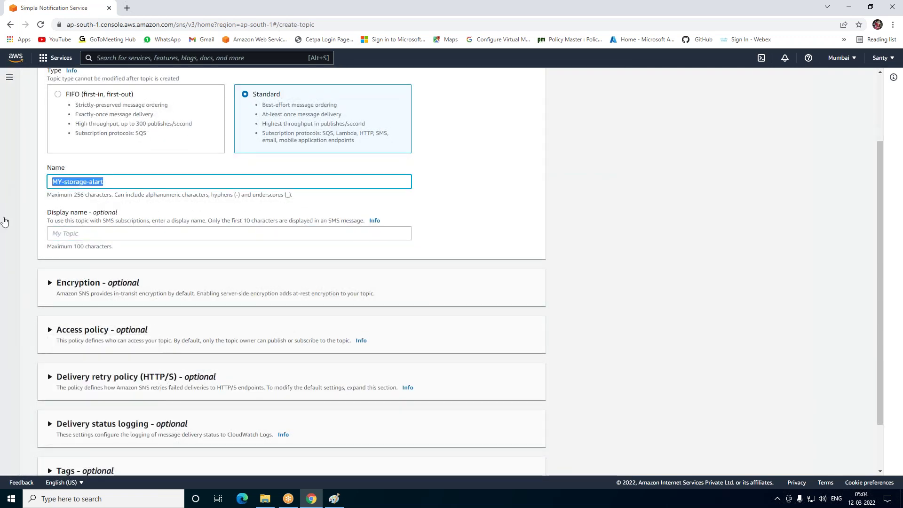
left_click(108, 233)
key("ctrl+v")
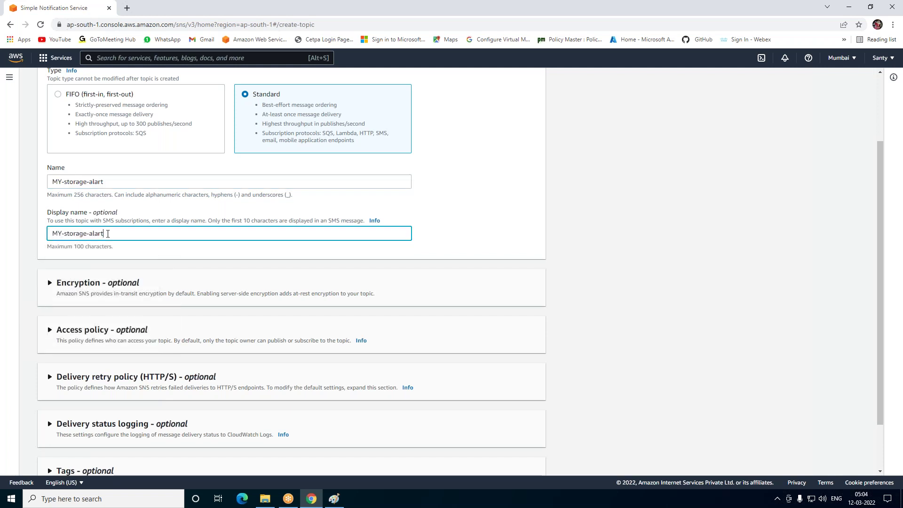
Allow Everyone to publish and subscribe in the access policy, and create the topic
left_click(66, 331)
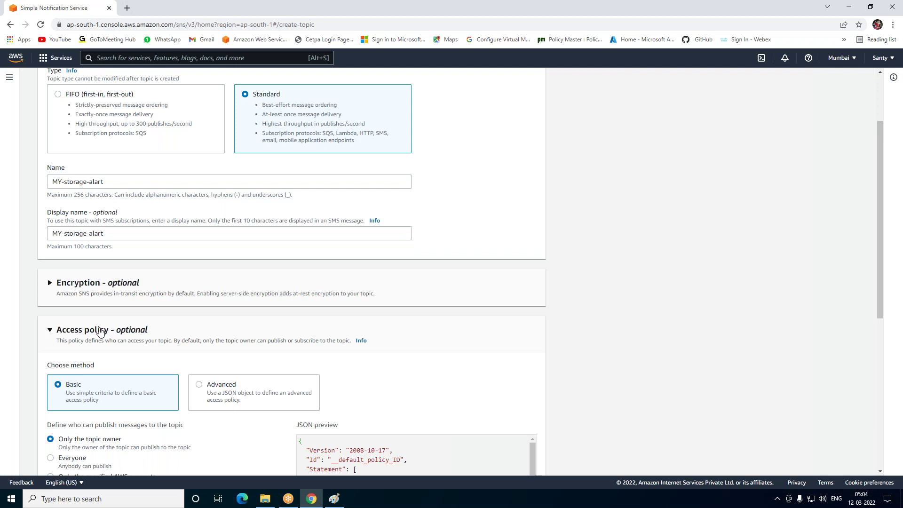
scroll(100, 331, "down", 2)
left_click(88, 364)
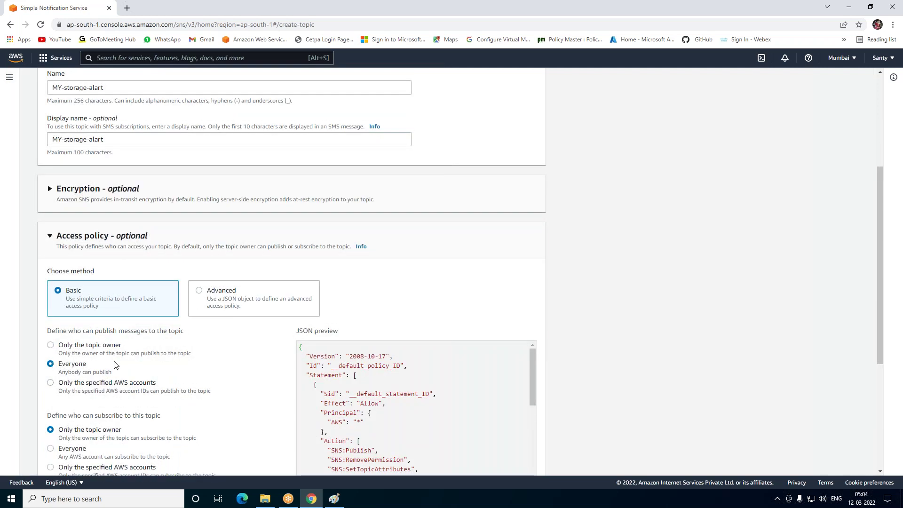
scroll(115, 365, "down", 1)
left_click(53, 400)
scroll(92, 396, "down", 2)
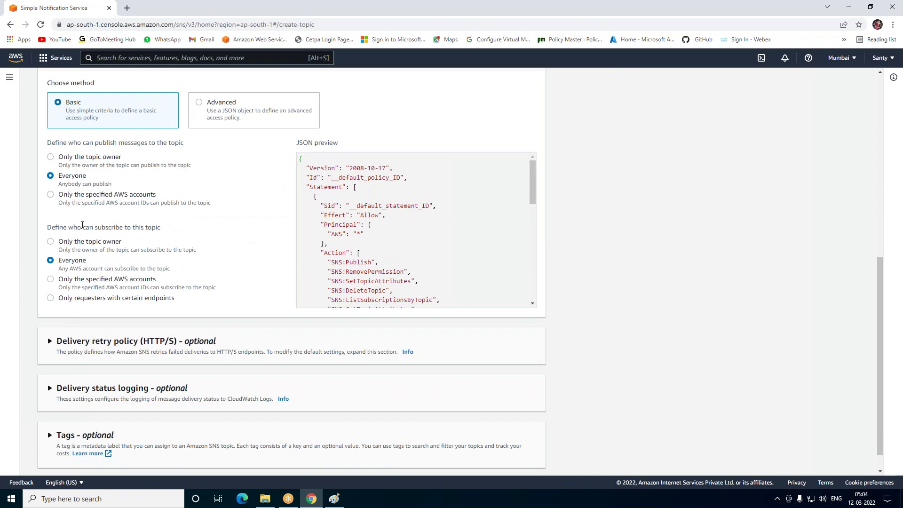
scroll(85, 245, "down", 1)
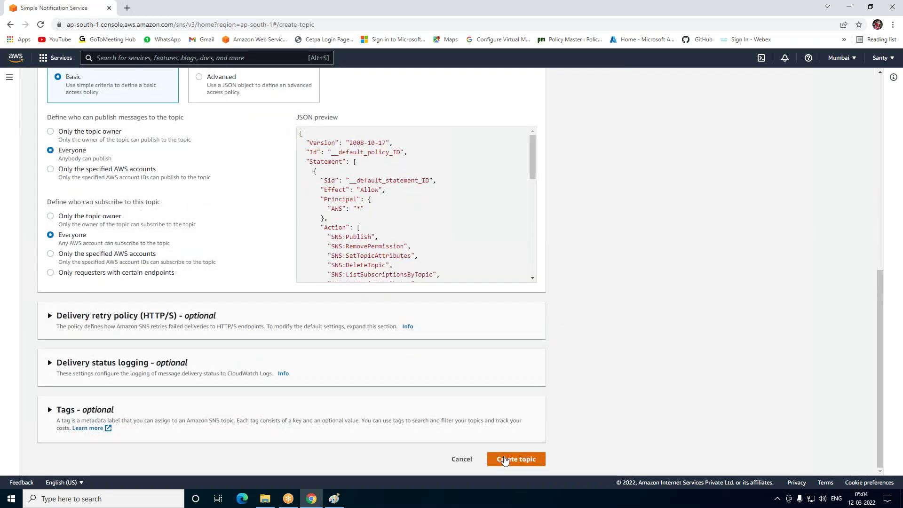
left_click(504, 460)
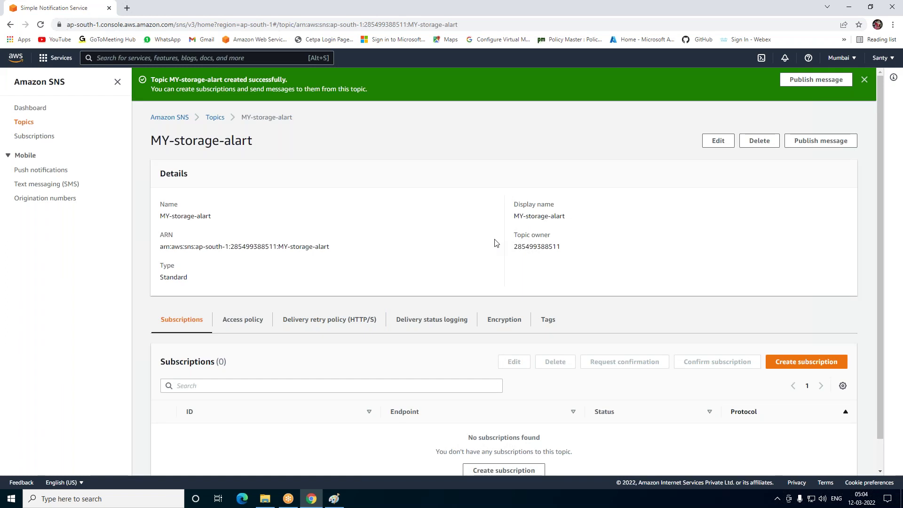
Start a new subscription on the MY-storage-alart topic ARN with the Email protocol
left_click(25, 137)
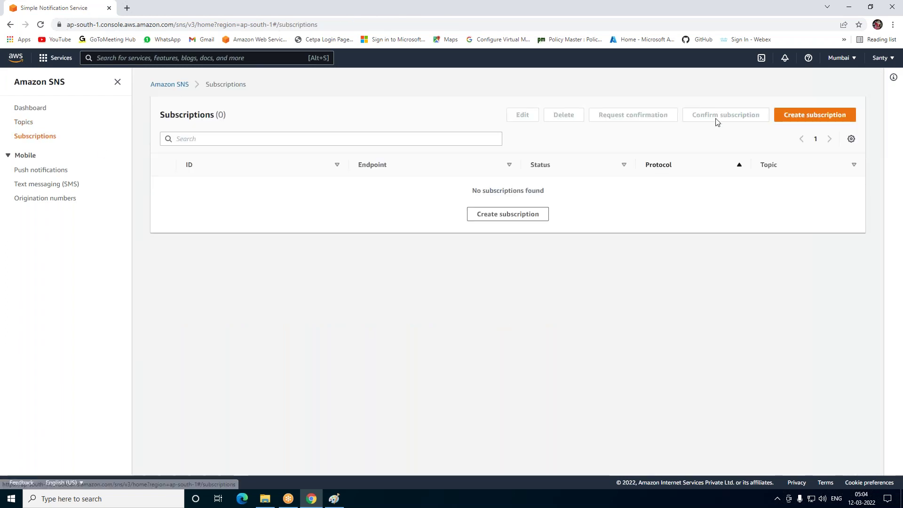
left_click(794, 120)
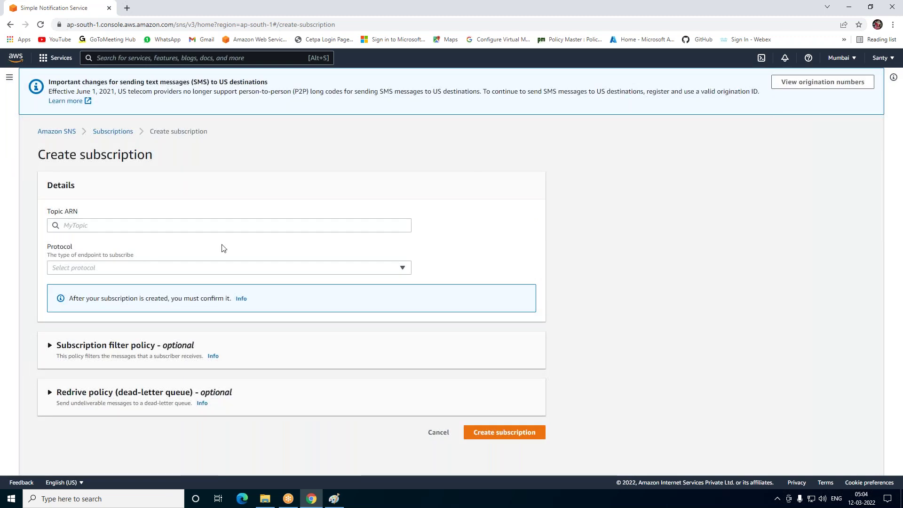
left_click(96, 227)
left_click(131, 240)
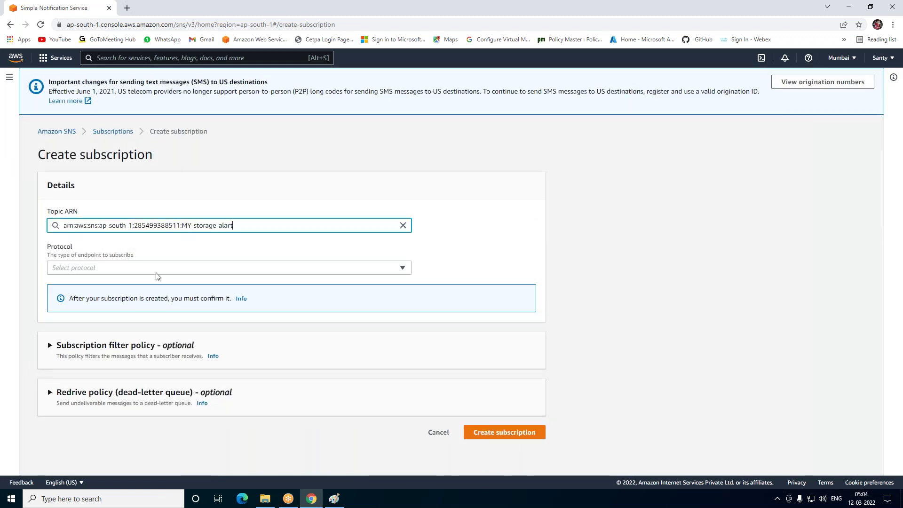
left_click(151, 270)
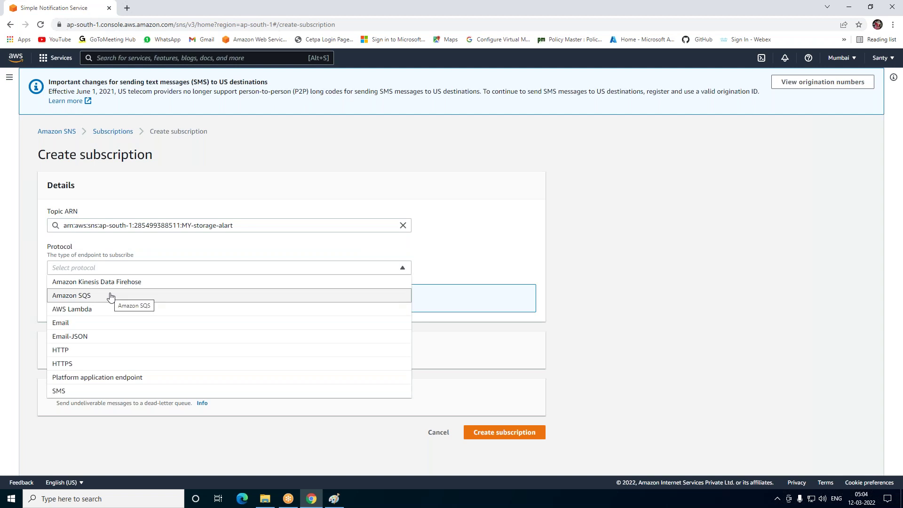
left_click(79, 323)
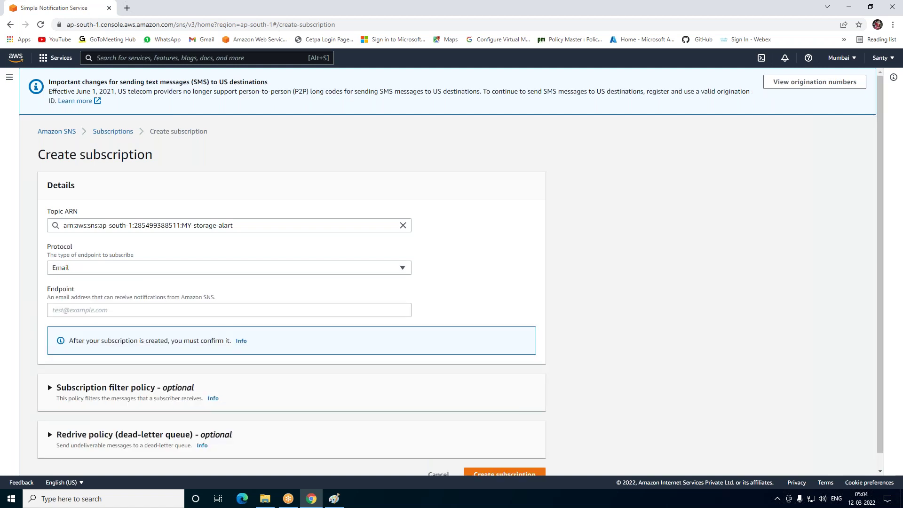
Enter the email address as endpoint, create the subscription, and view the subscriptions list
left_click(76, 312)
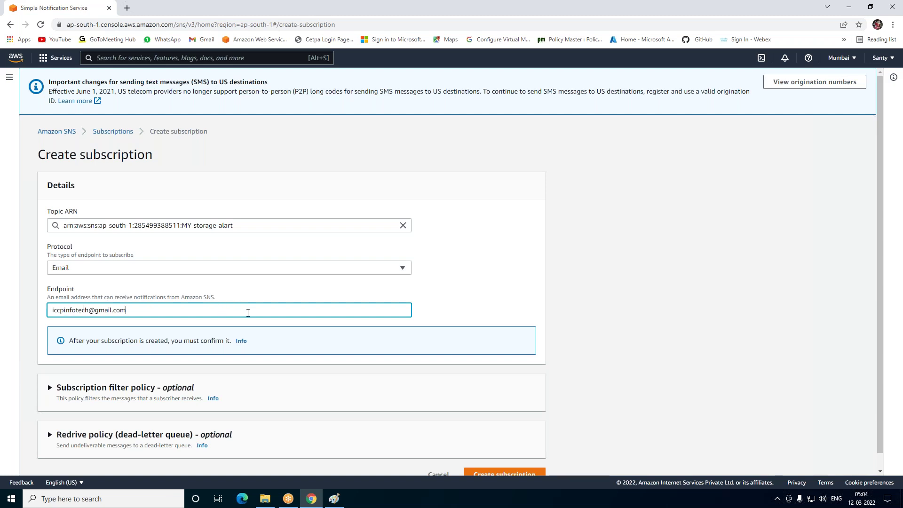
scroll(248, 313, "down", 1)
left_click(505, 460)
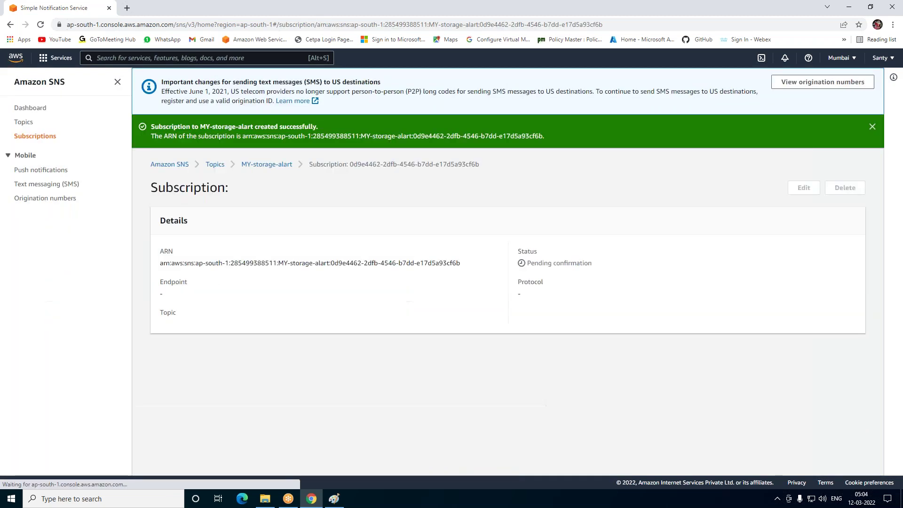
left_click(21, 137)
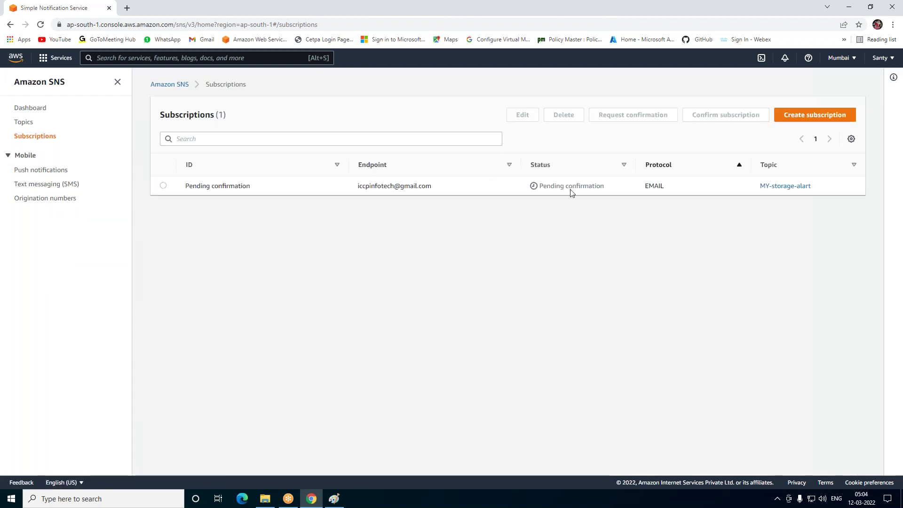
Open Gmail in a new browser tab and choose to add another Google account
left_click(127, 8)
left_click(204, 40)
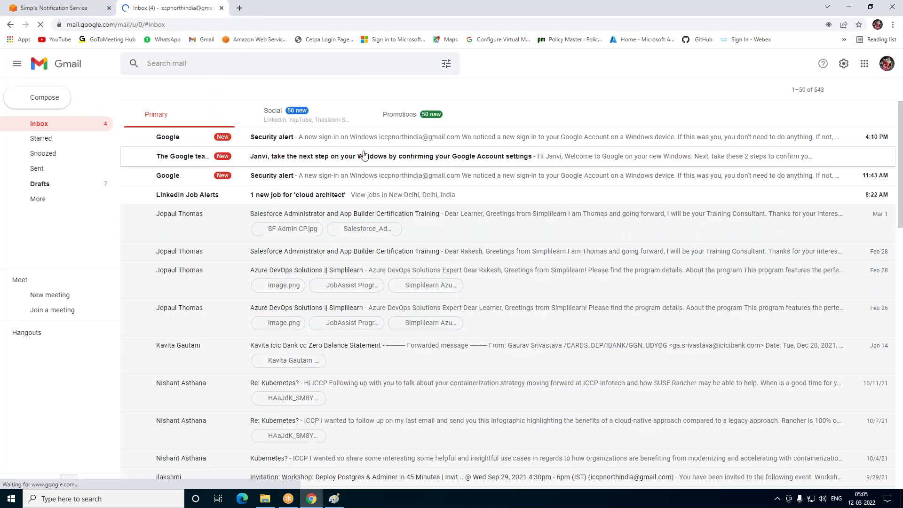
left_click(886, 65)
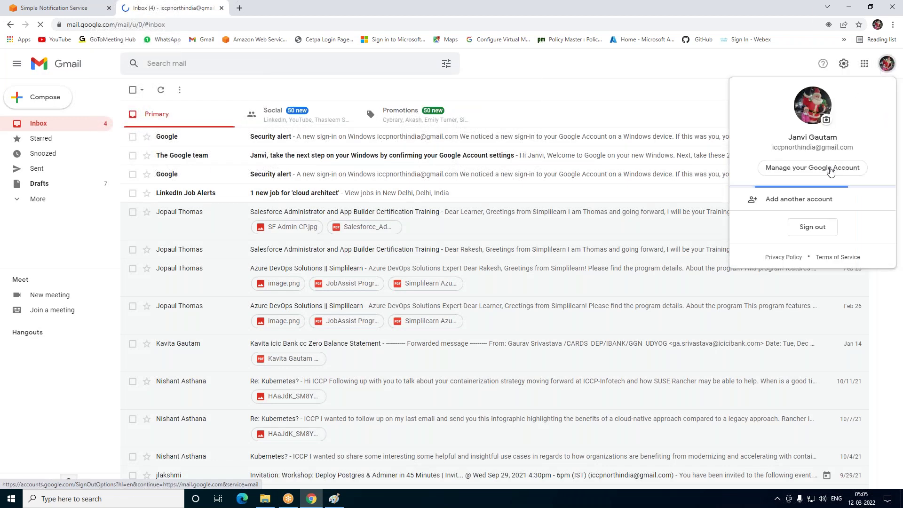
left_click(810, 201)
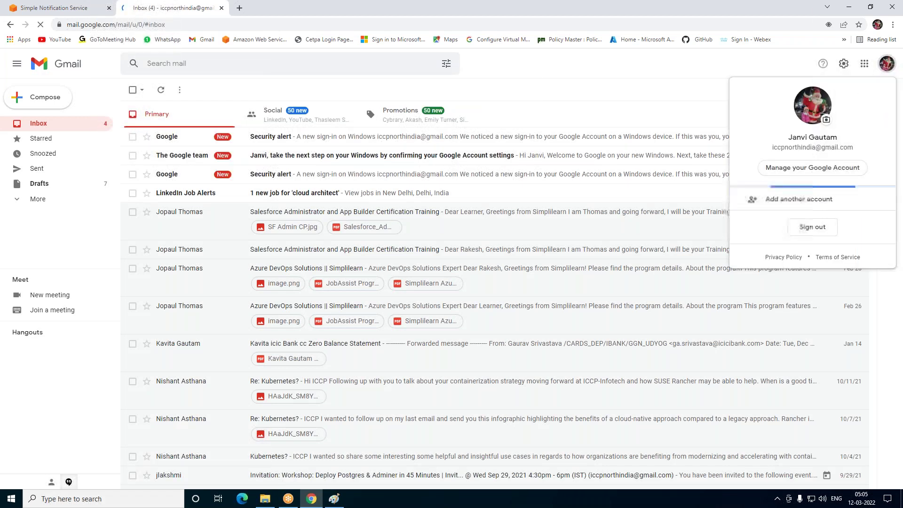
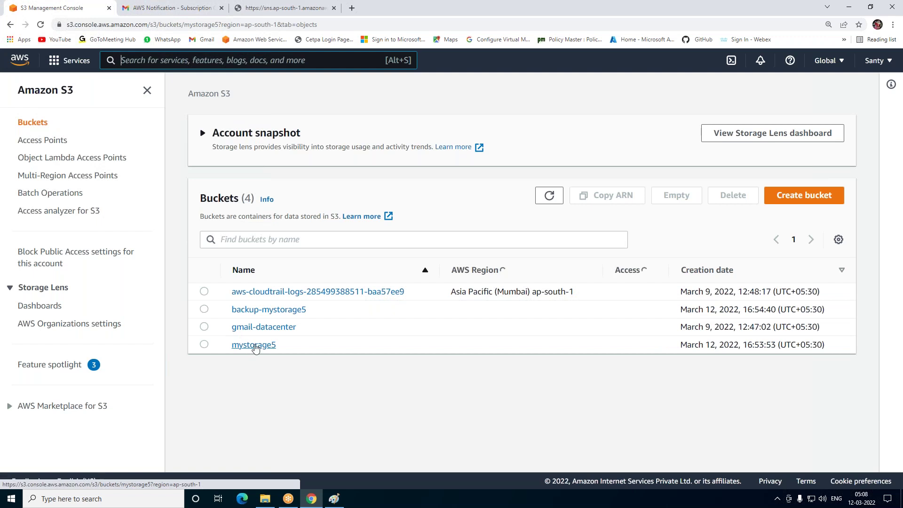
In mystorage5's Properties, start a new event notification named my-alert
left_click(270, 170)
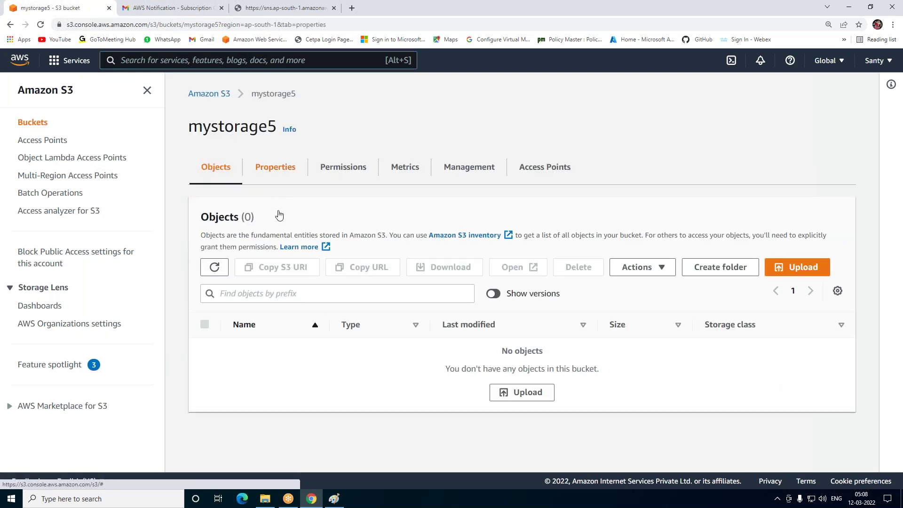
scroll(279, 216, "down", 8)
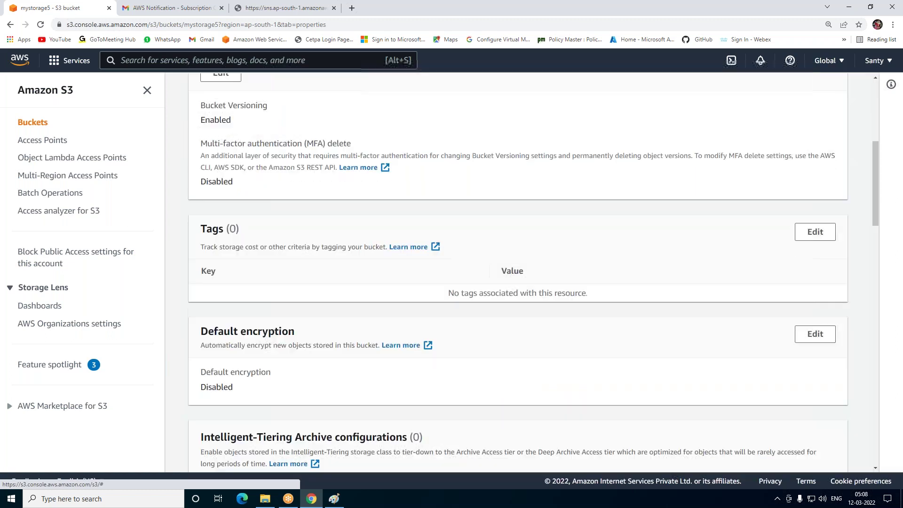
scroll(278, 217, "down", 7)
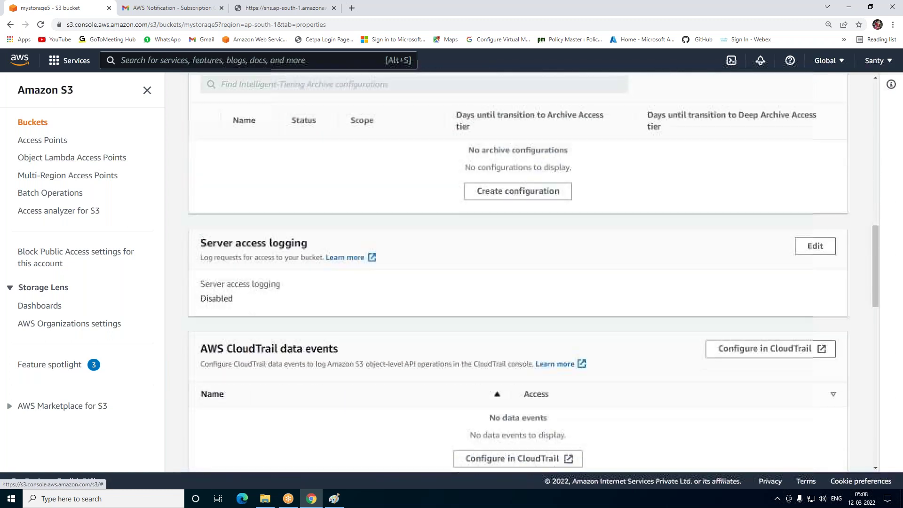
scroll(288, 282, "down", 6)
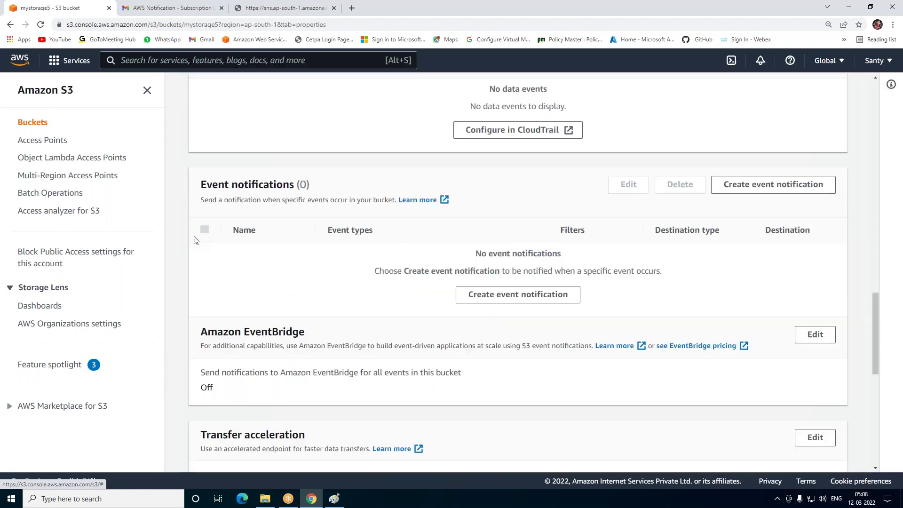
left_click(518, 294)
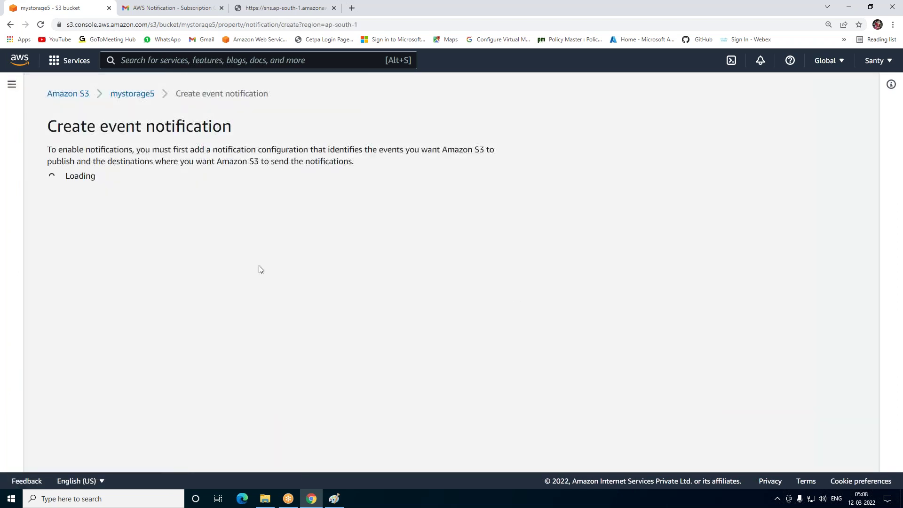
left_click(114, 244)
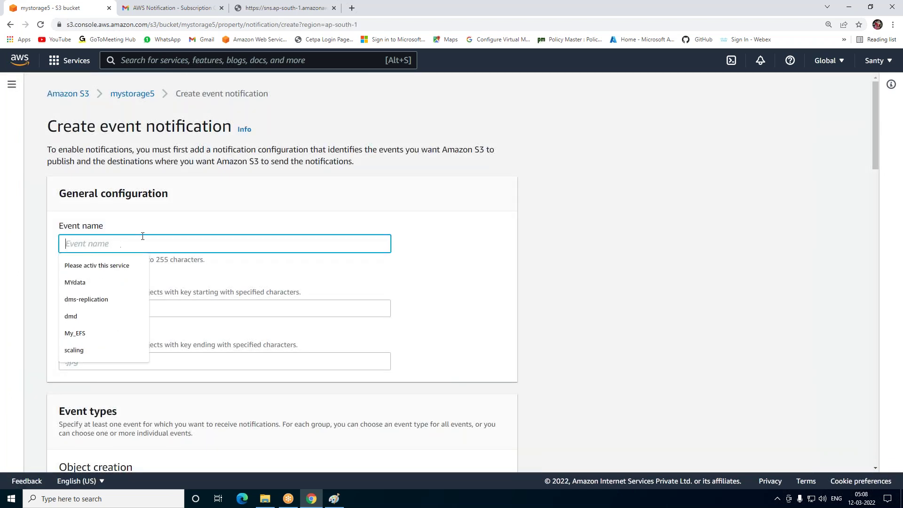
type("my")
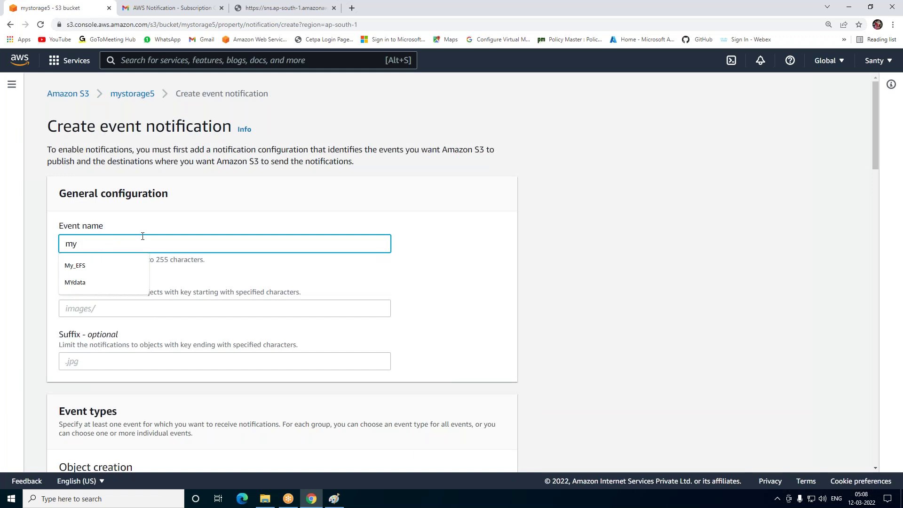
type("-alart")
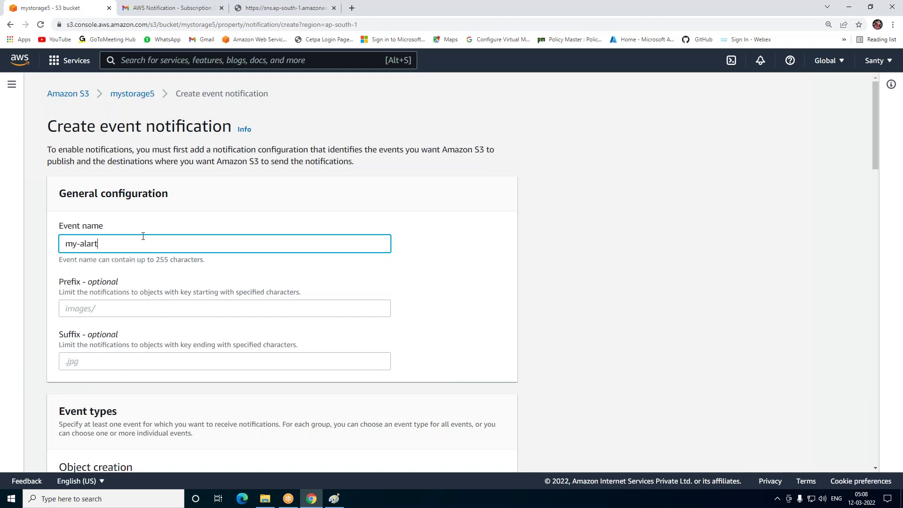
Check every event type, from object create and removal through lifecycle and Intelligent-Tiering
scroll(148, 264, "down", 4)
left_click(63, 303)
scroll(66, 303, "down", 3)
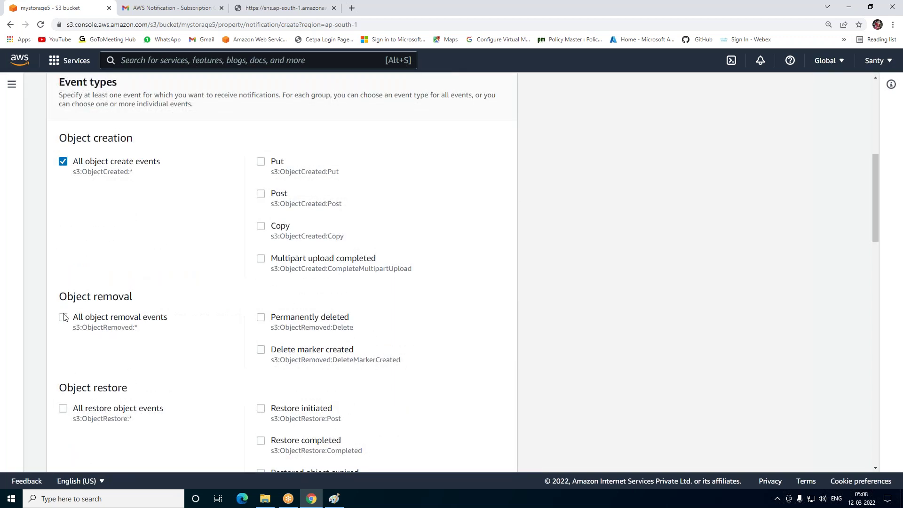
left_click(63, 318)
scroll(70, 301, "down", 3)
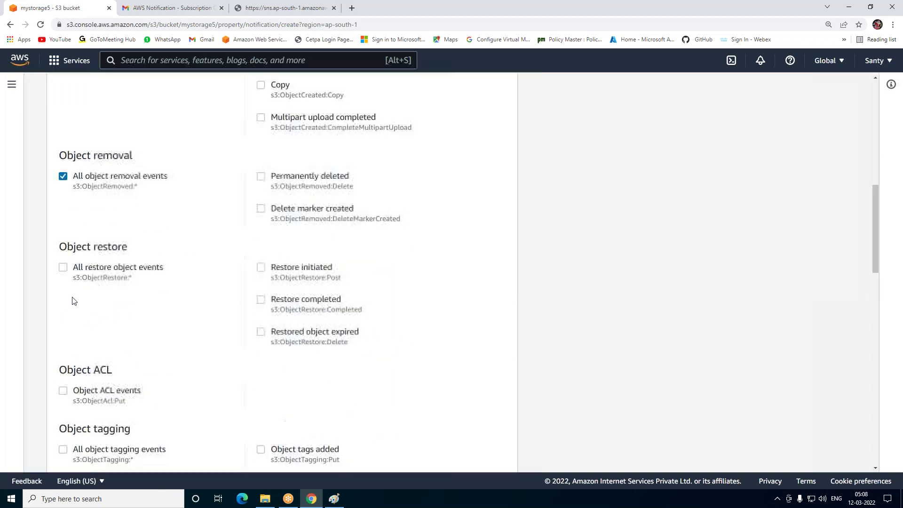
left_click(63, 267)
left_click(63, 391)
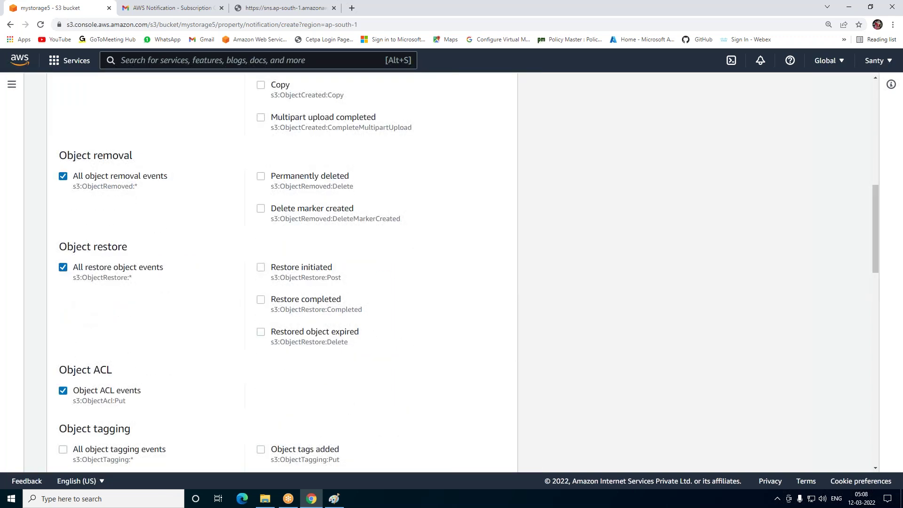
scroll(82, 335, "down", 3)
left_click(63, 308)
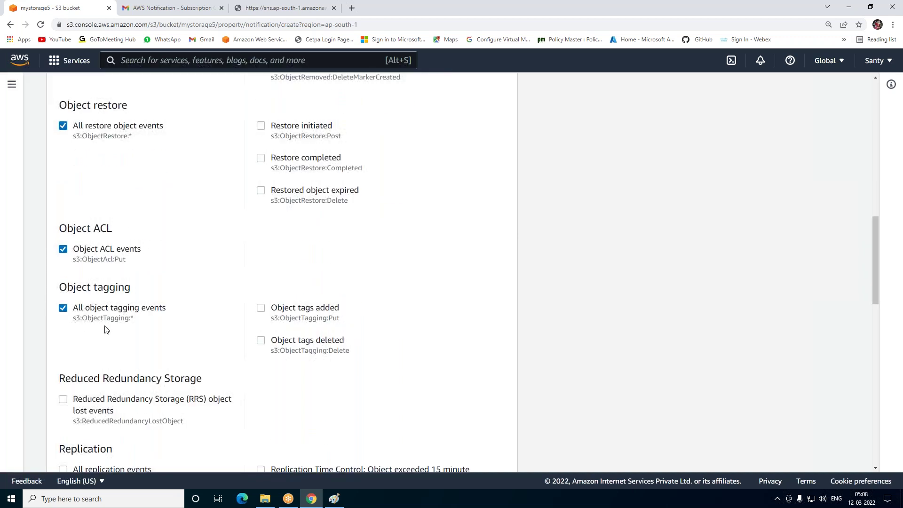
scroll(69, 306, "down", 2)
left_click(63, 307)
left_click(63, 377)
scroll(164, 314, "down", 4)
left_click(63, 367)
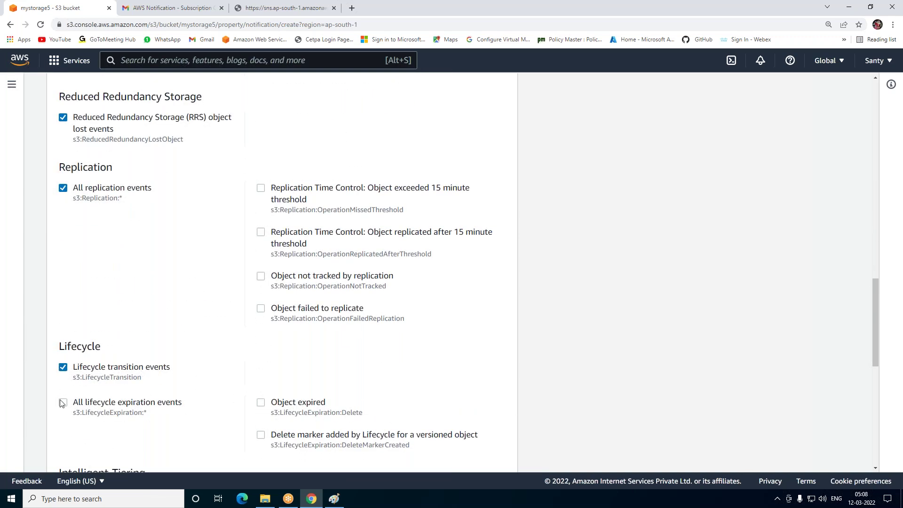
left_click(63, 402)
scroll(100, 342, "down", 3)
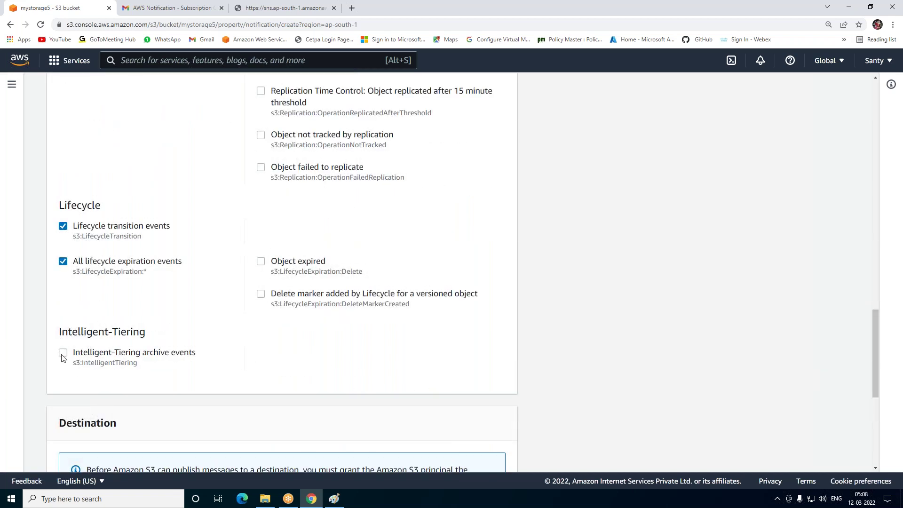
left_click(99, 352)
scroll(174, 295, "down", 5)
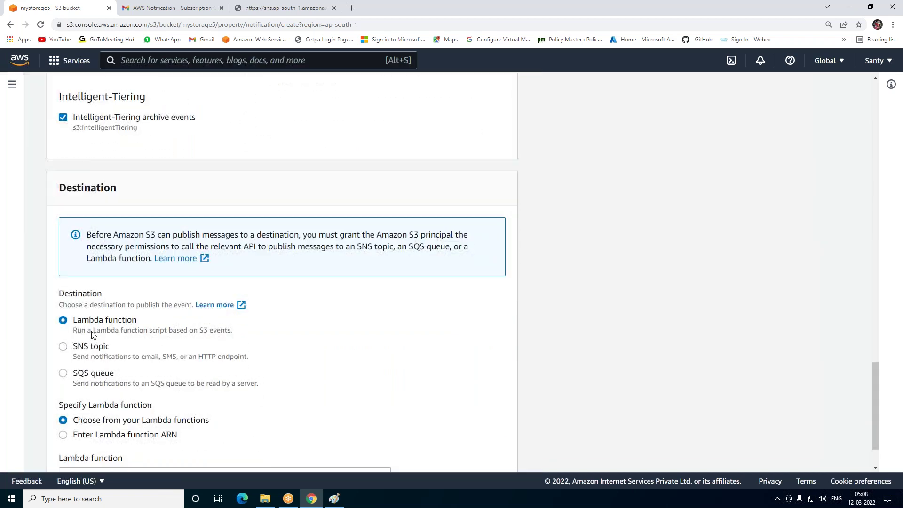
Send the notification to SNS topic MY-storage-alart and save it
left_click(67, 351)
scroll(182, 349, "down", 2)
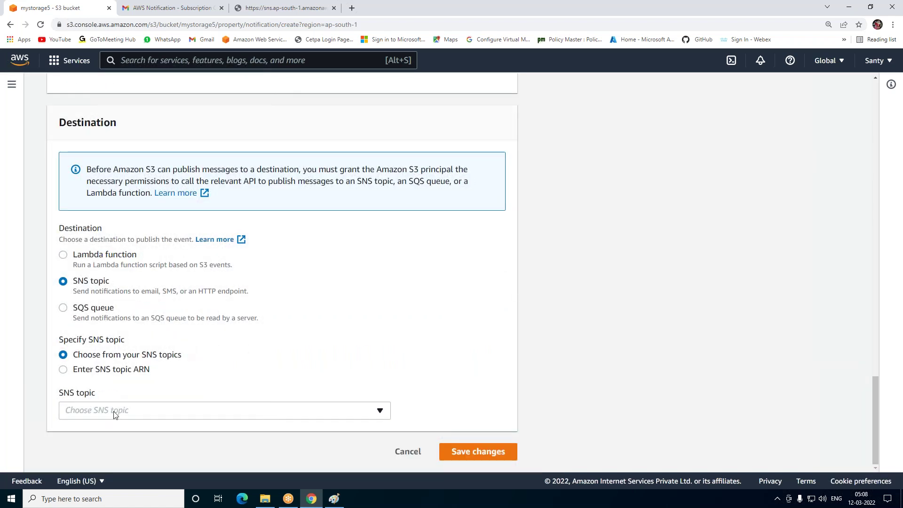
left_click(114, 413)
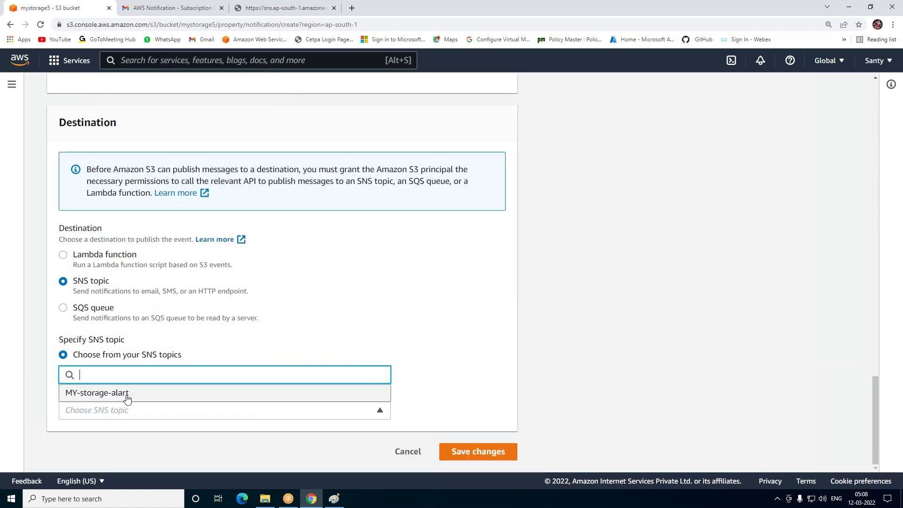
left_click(121, 396)
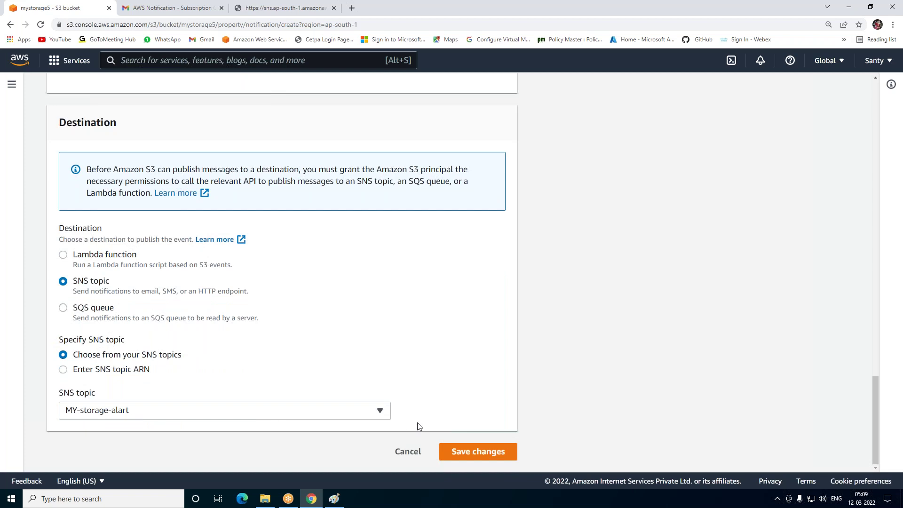
left_click(463, 452)
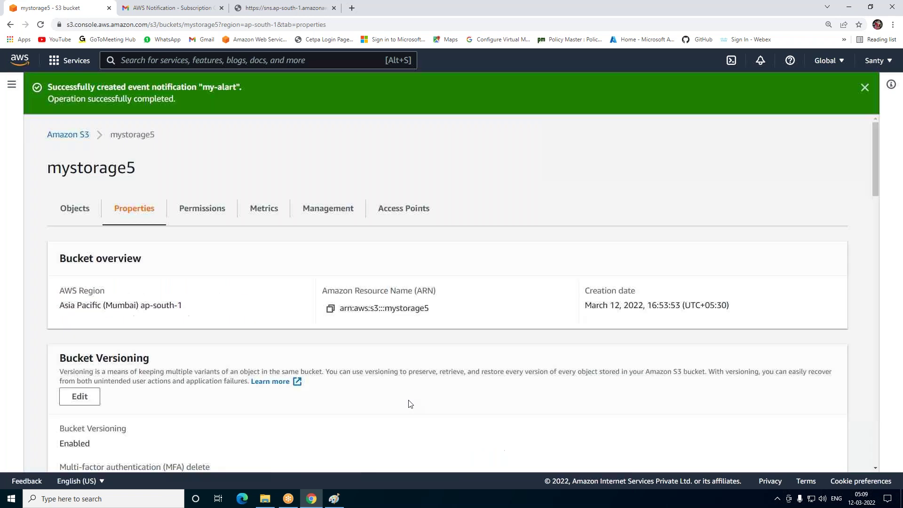
left_click(68, 135)
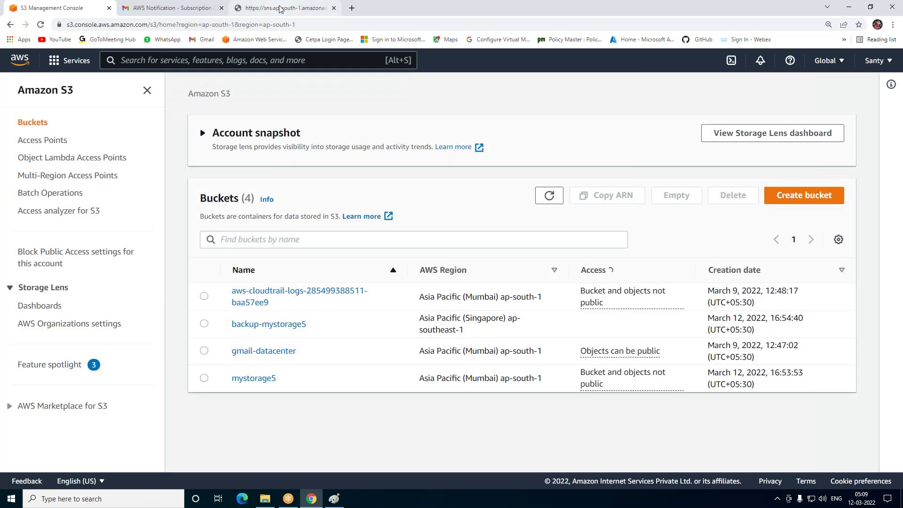
left_click(277, 8)
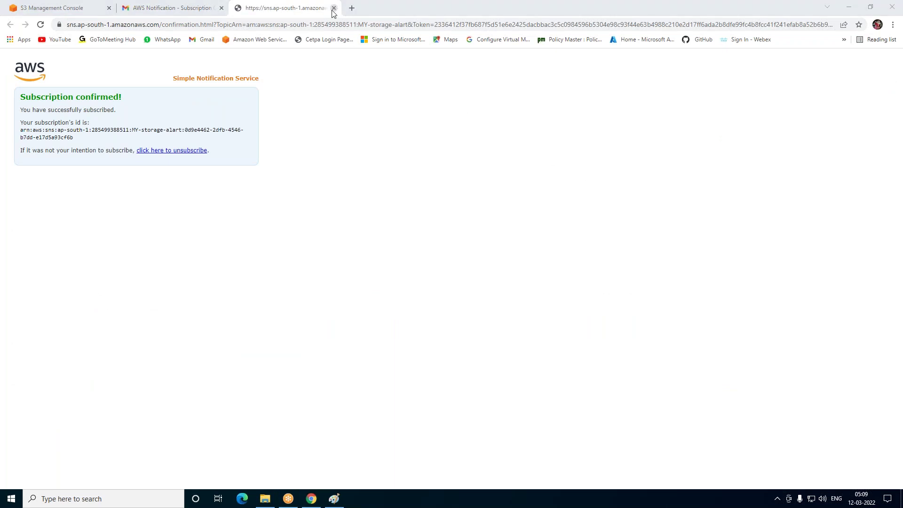
Back in the Gmail inbox, tick the first unwanted emails, including two s3-alart threads
left_click(334, 8)
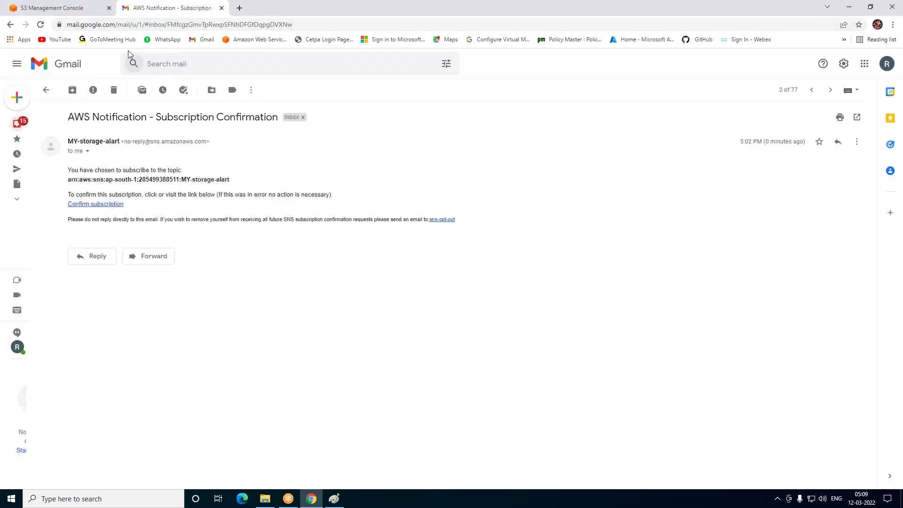
left_click(46, 91)
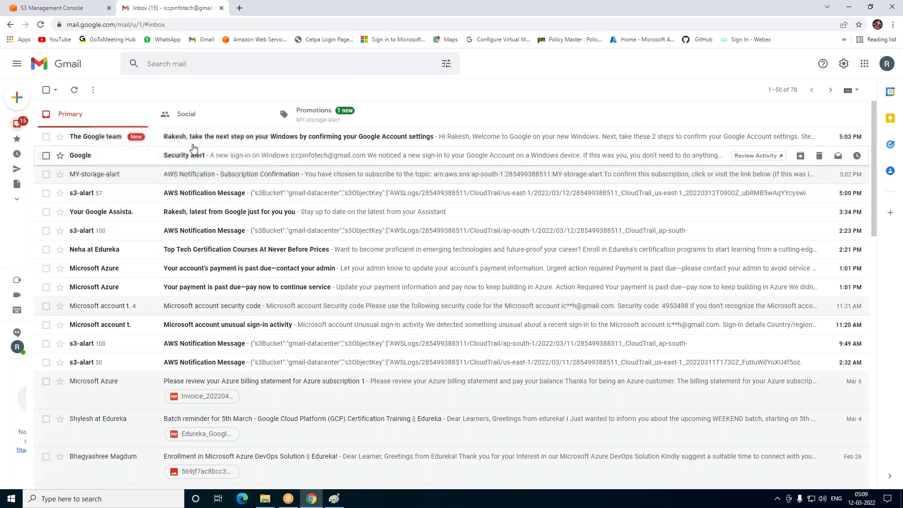
left_click(46, 136)
left_click(45, 155)
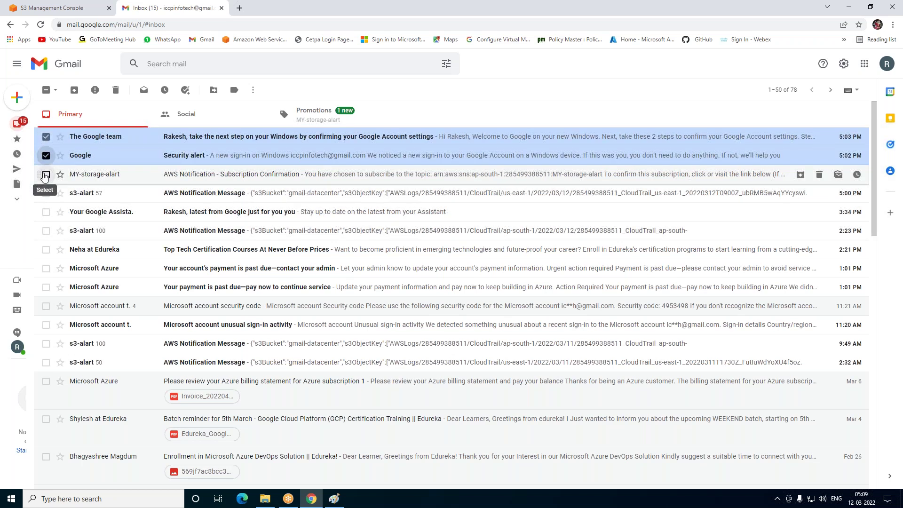
left_click(45, 175)
left_click(45, 193)
left_click(46, 211)
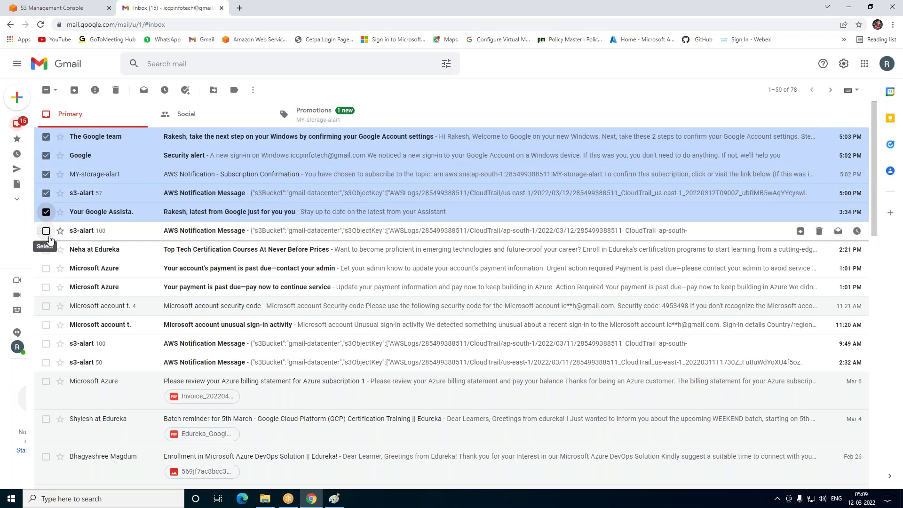
left_click(47, 231)
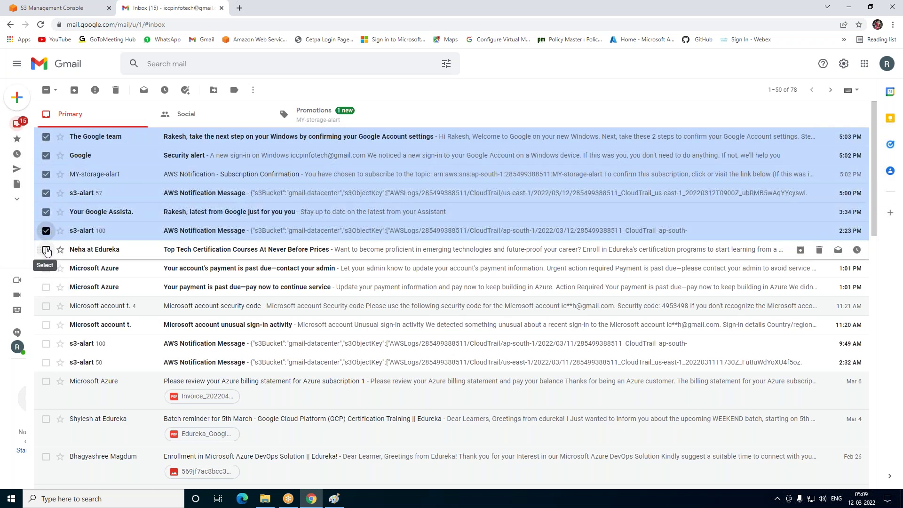
left_click(46, 250)
Tick the Azure, Microsoft and remaining s3-alart emails, untick The Google team, and delete them
left_click(45, 286)
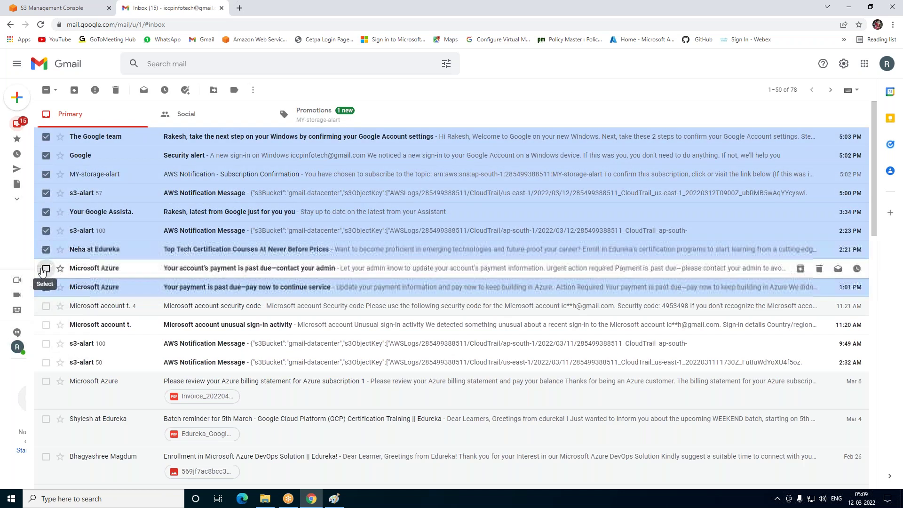
left_click(45, 268)
left_click(45, 305)
left_click(46, 325)
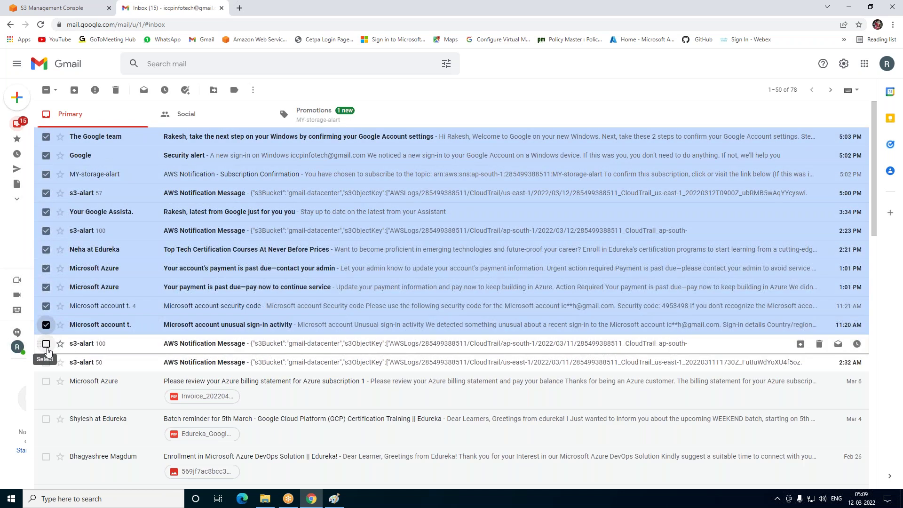
left_click(46, 344)
left_click(47, 362)
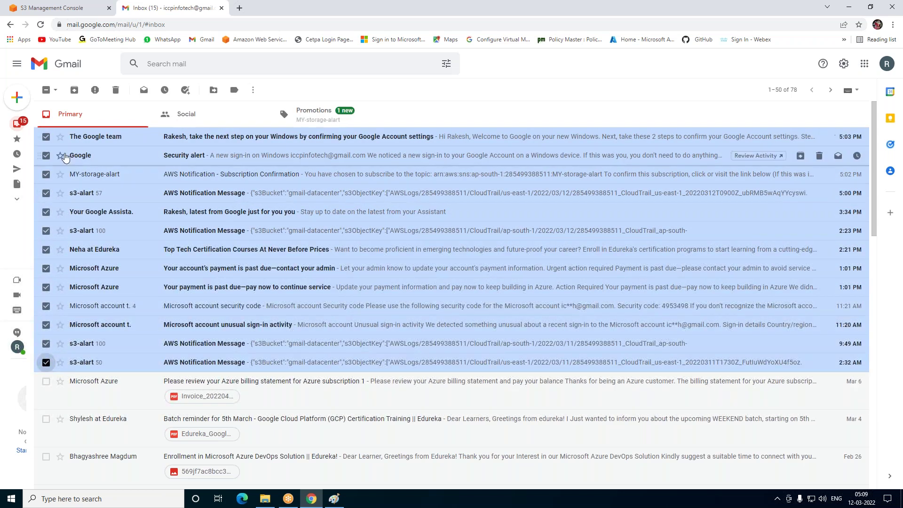
left_click(46, 136)
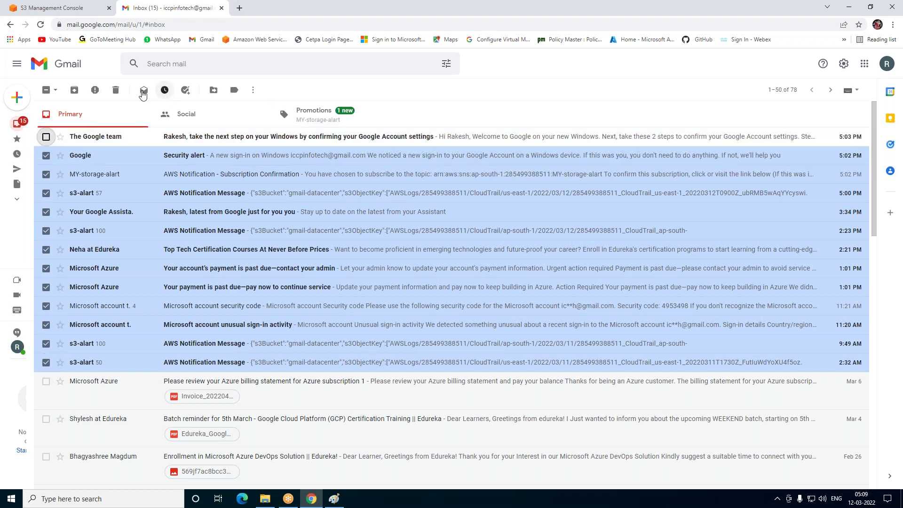
left_click(115, 90)
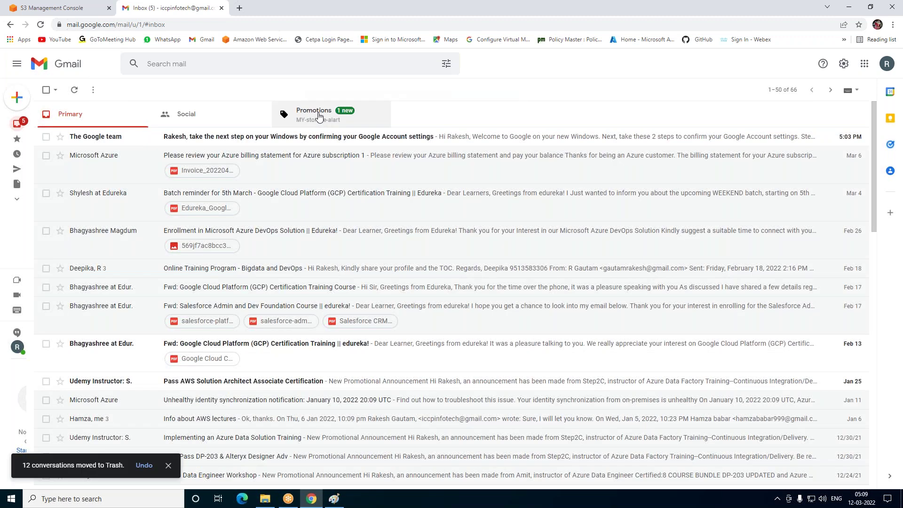
Read the Amazon S3 Notification test email for mystorage5 in Promotions
left_click(318, 116)
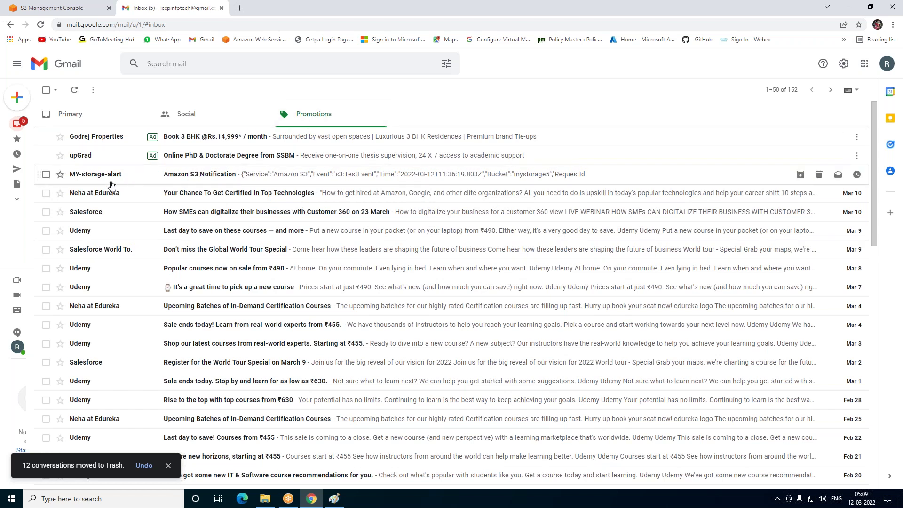
left_click(197, 175)
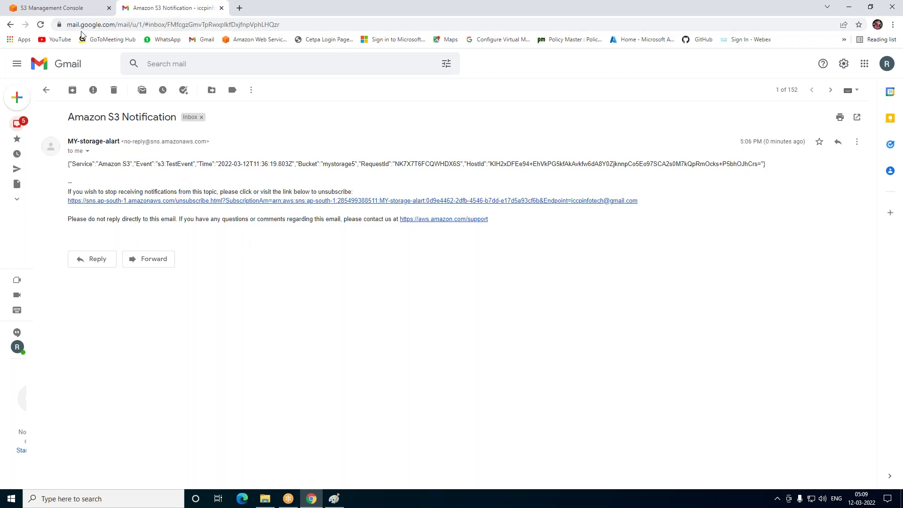
left_click(10, 25)
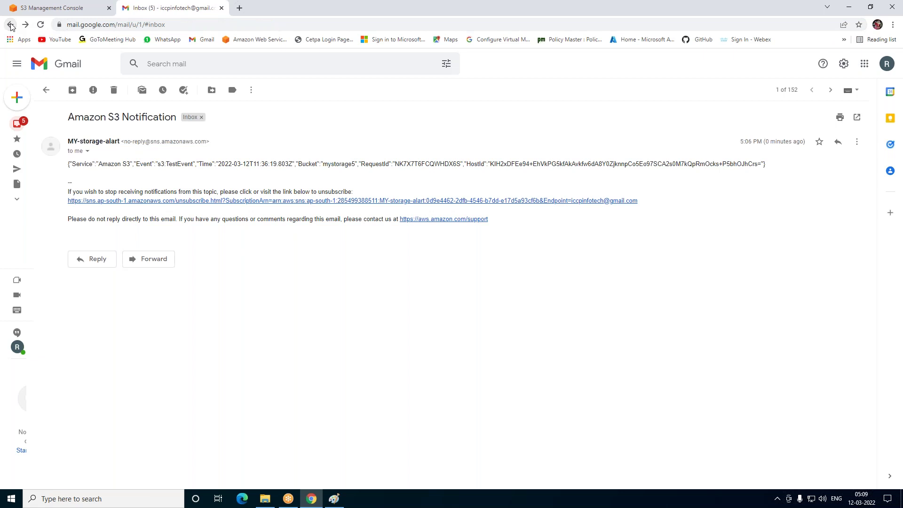
Create a new text document named data on the desktop
left_click(836, 10)
left_click(840, 7)
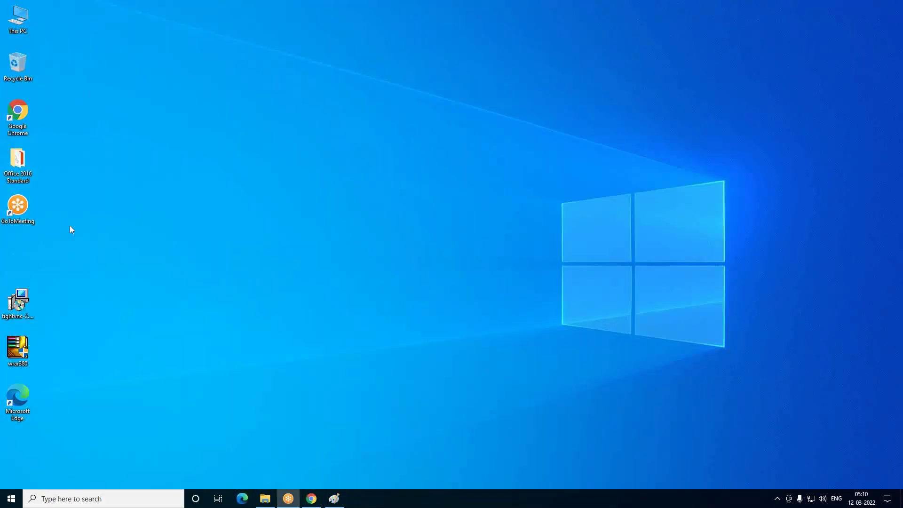
right_click(198, 75)
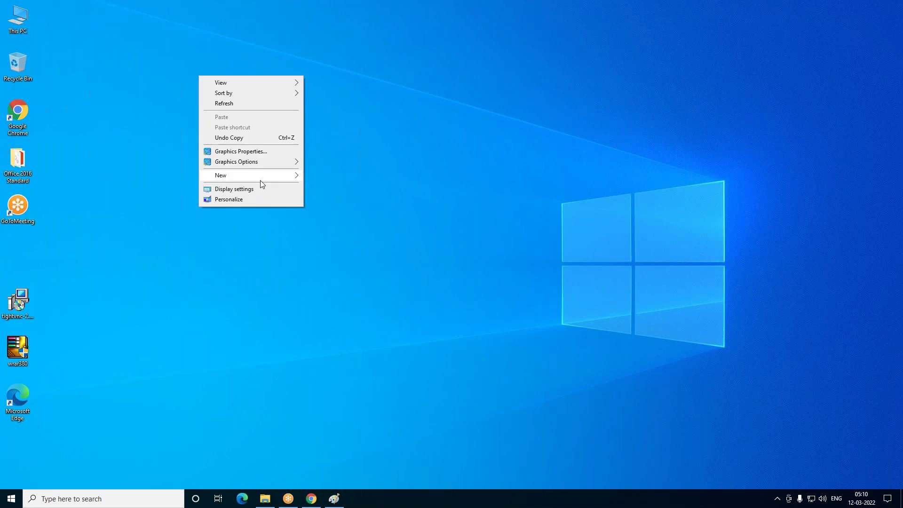
mouse_move(268, 179)
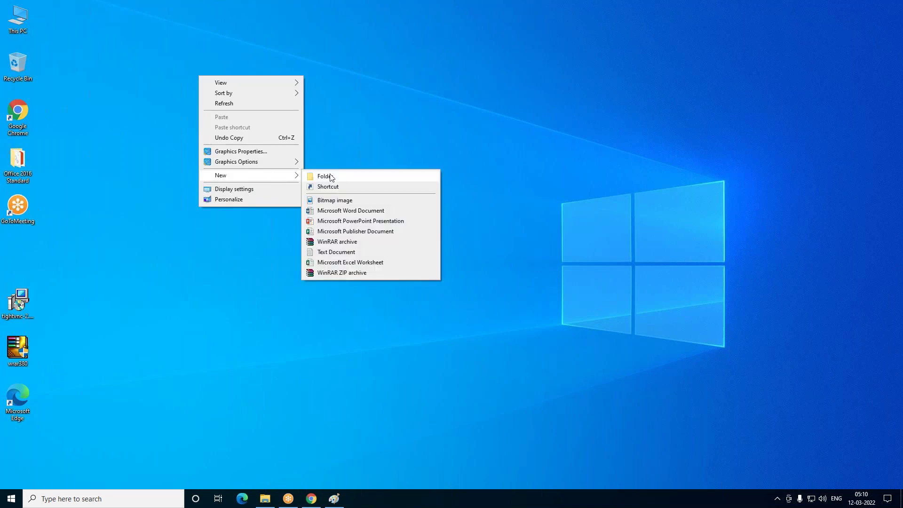
left_click(337, 252)
type("data")
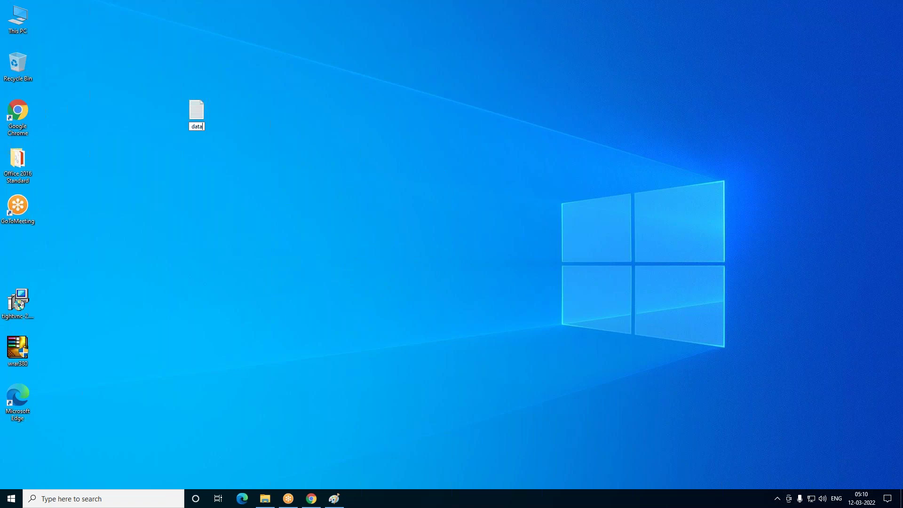
key("Return")
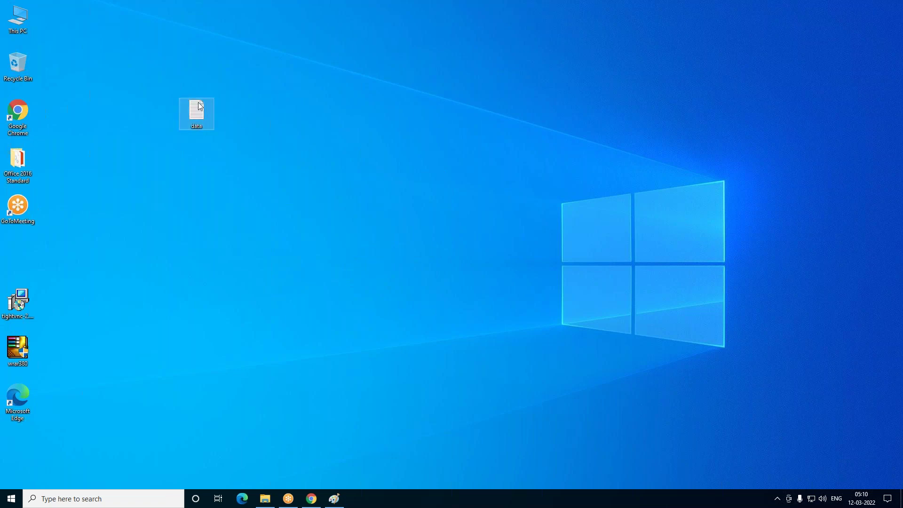
Write 'hi how r u day 1' in data, save it, and close Notepad
double_click(198, 103)
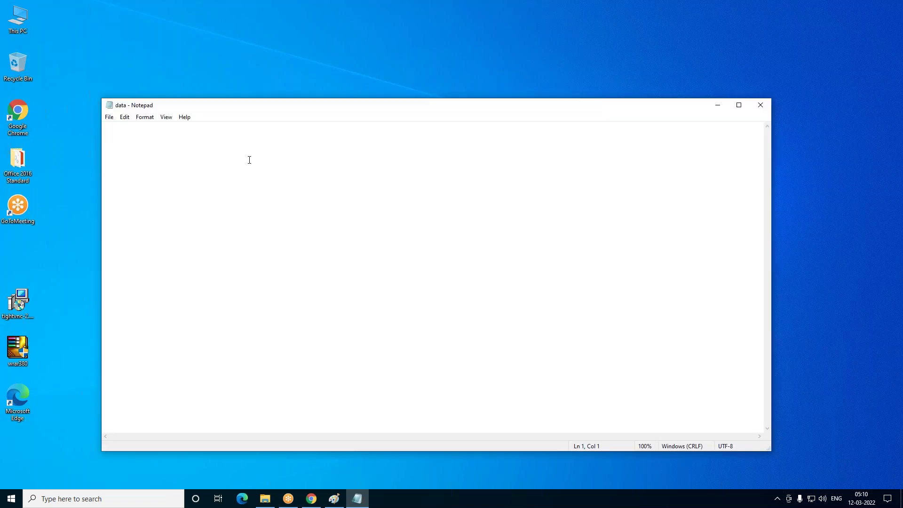
type("hi how r u day 1")
key("ctrl+s")
left_click(759, 105)
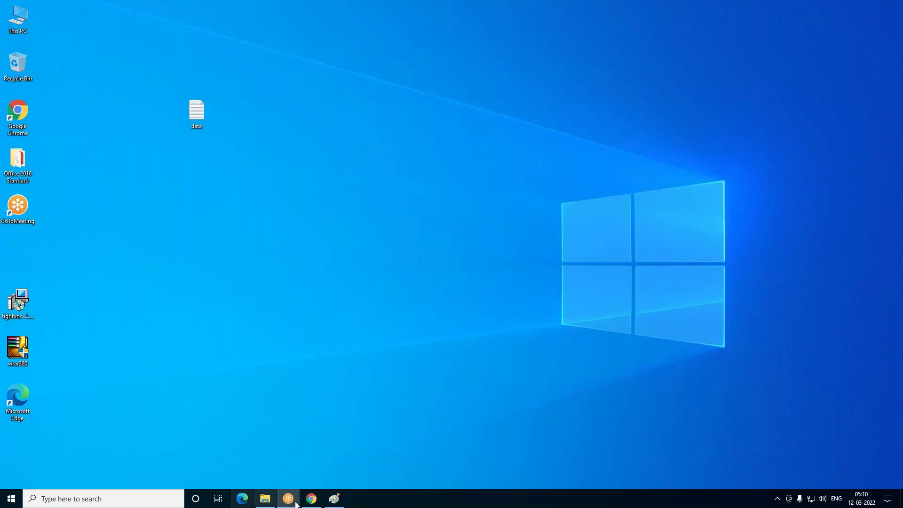
Upload the Desktop file data into the mystorage5 bucket as data.txt (16.0 B)
left_click(312, 499)
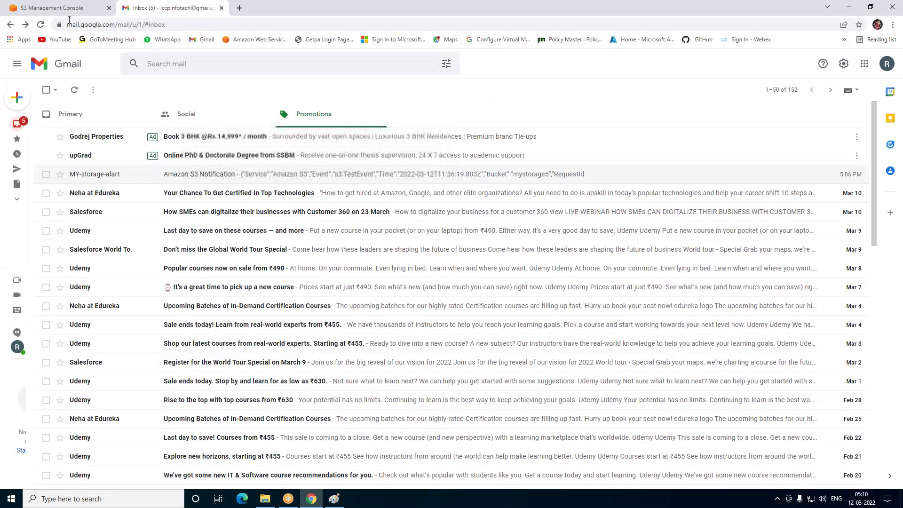
key("ctrl+1")
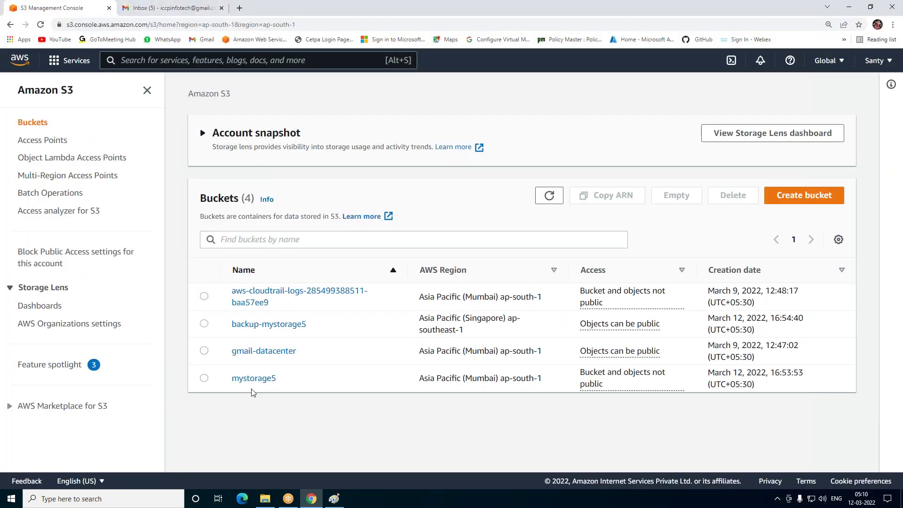
left_click(247, 379)
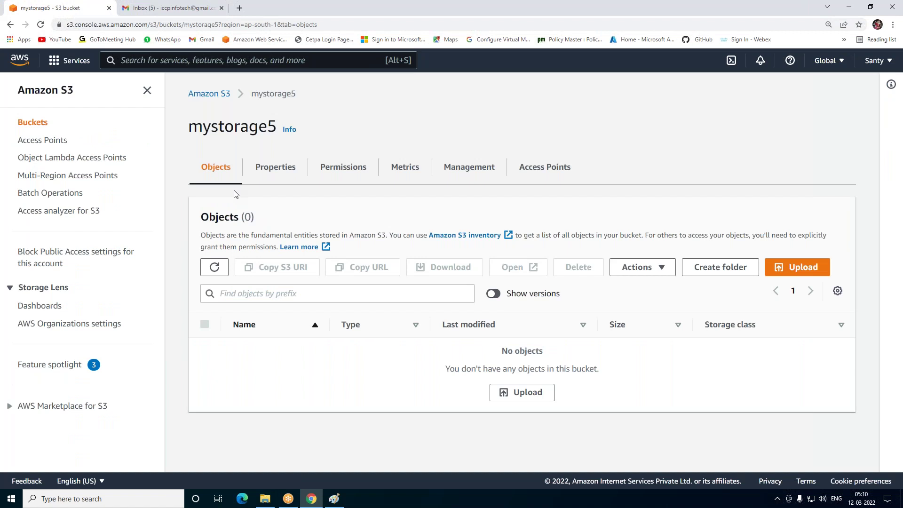
left_click(798, 270)
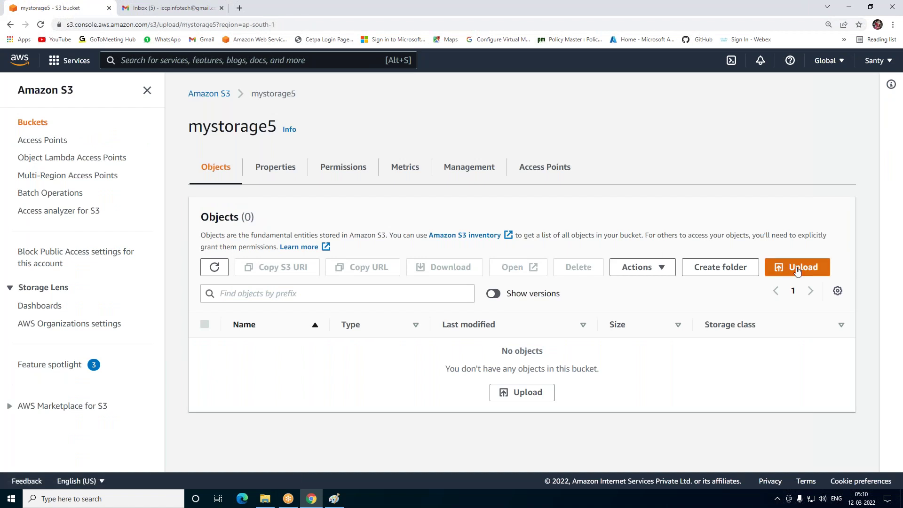
left_click(409, 239)
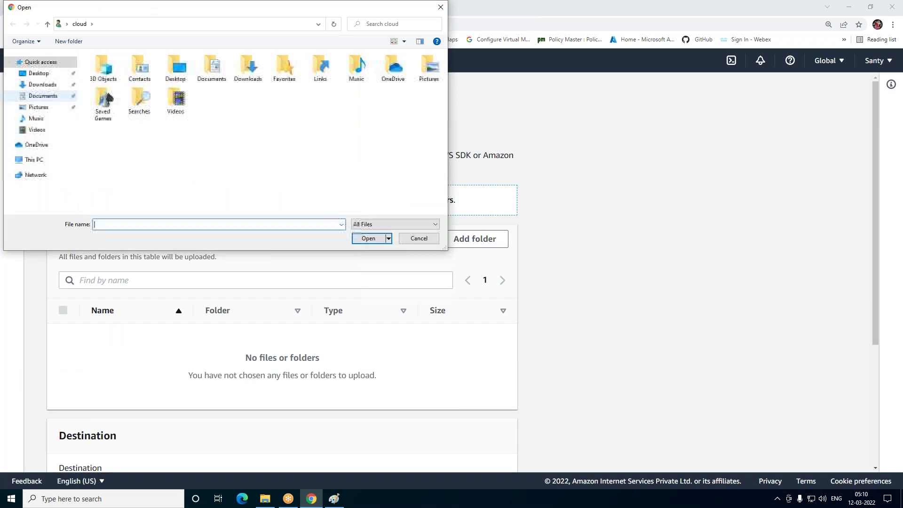
left_click(38, 74)
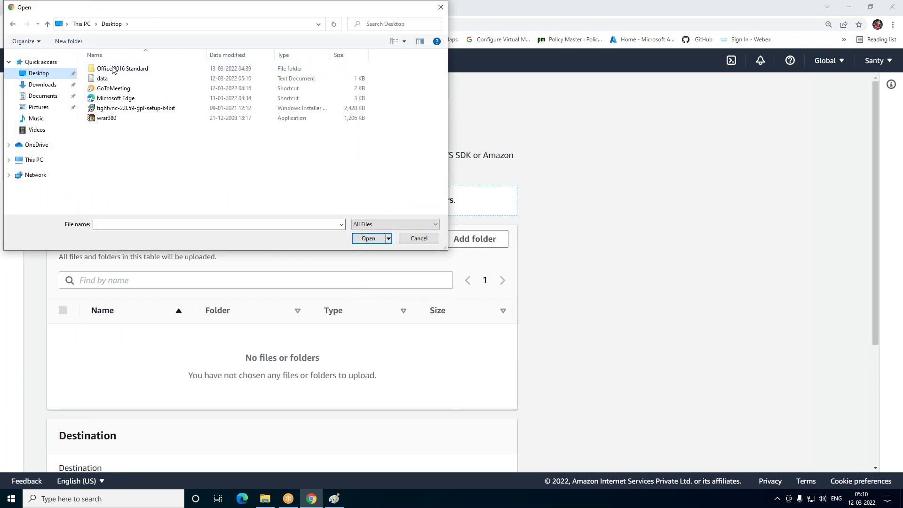
left_click(102, 78)
left_click(369, 239)
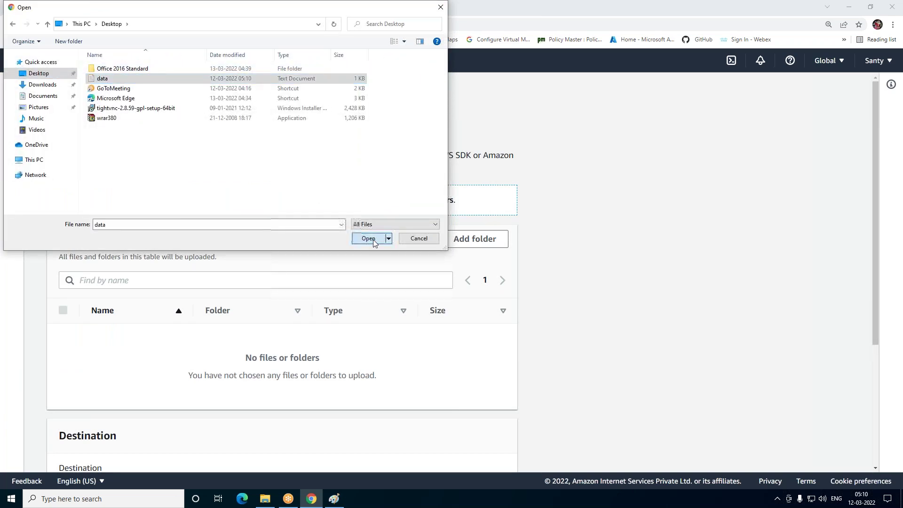
scroll(520, 347, "down", 3)
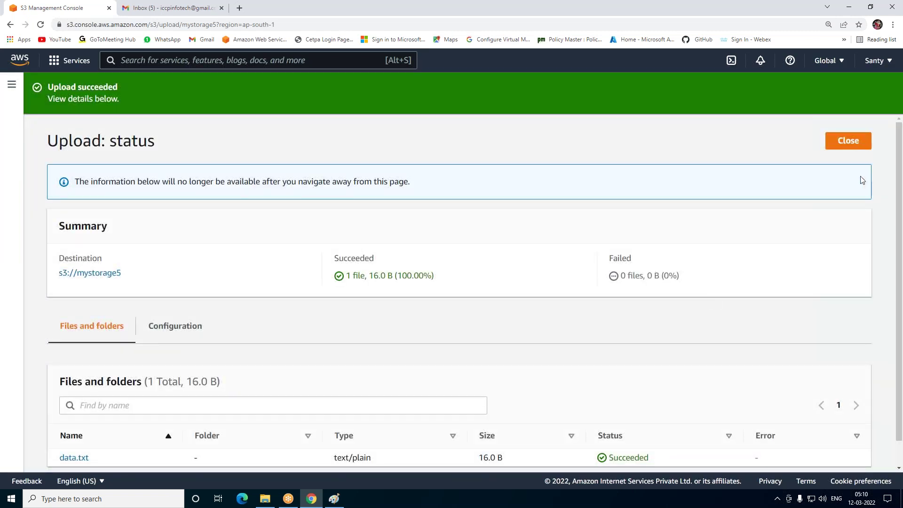
left_click(848, 141)
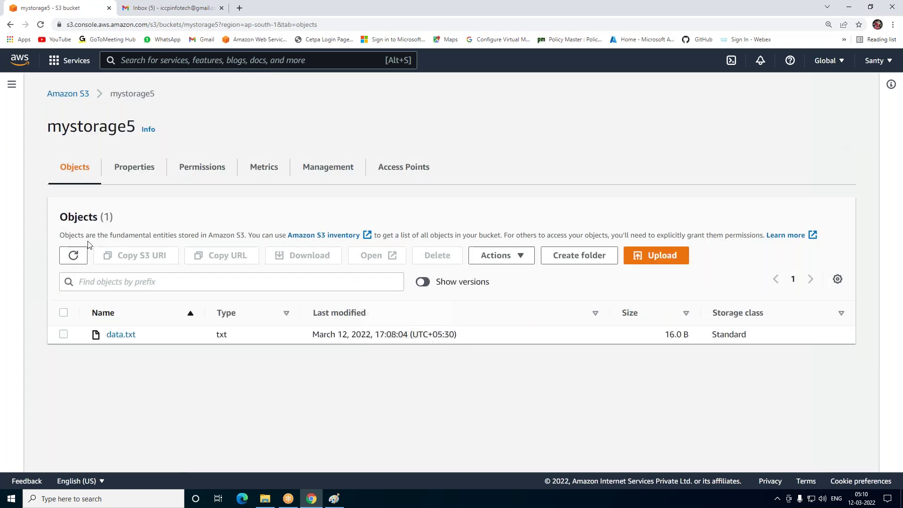
Copy the Object URL from data.txt's details page
left_click(63, 335)
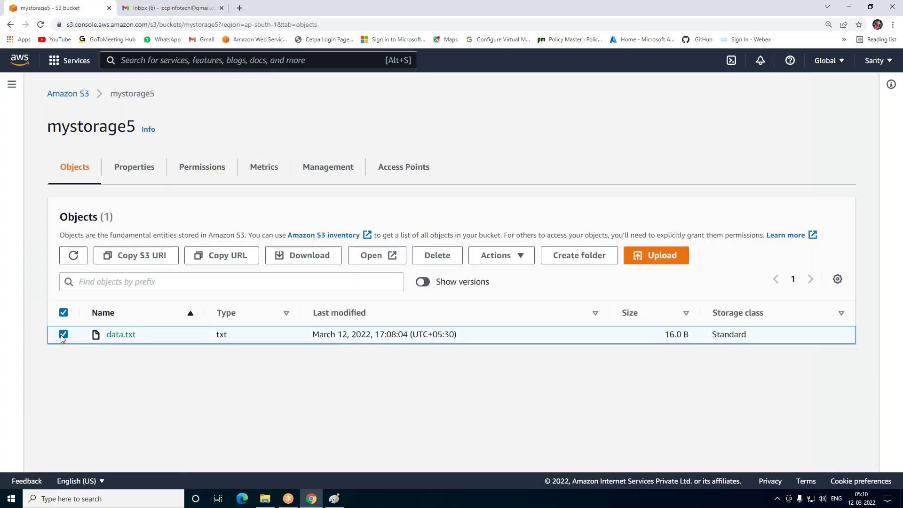
left_click(120, 335)
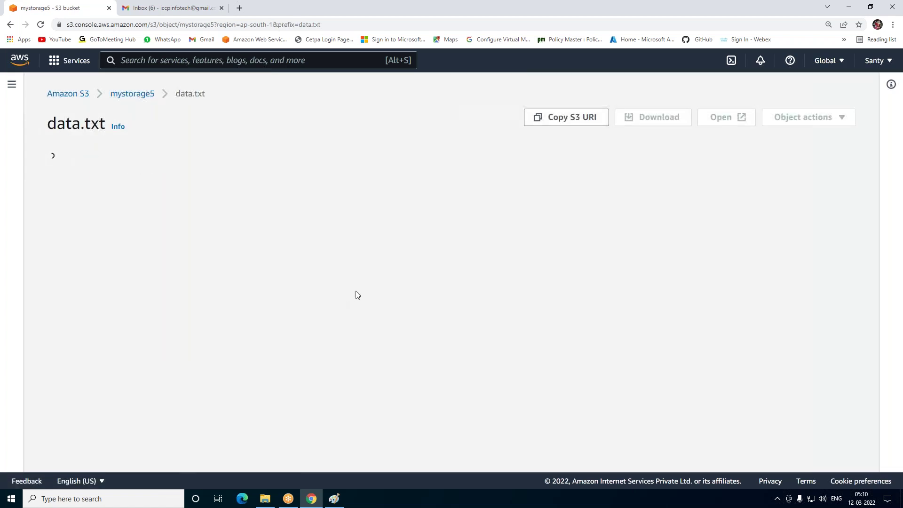
scroll(360, 294, "down", 2)
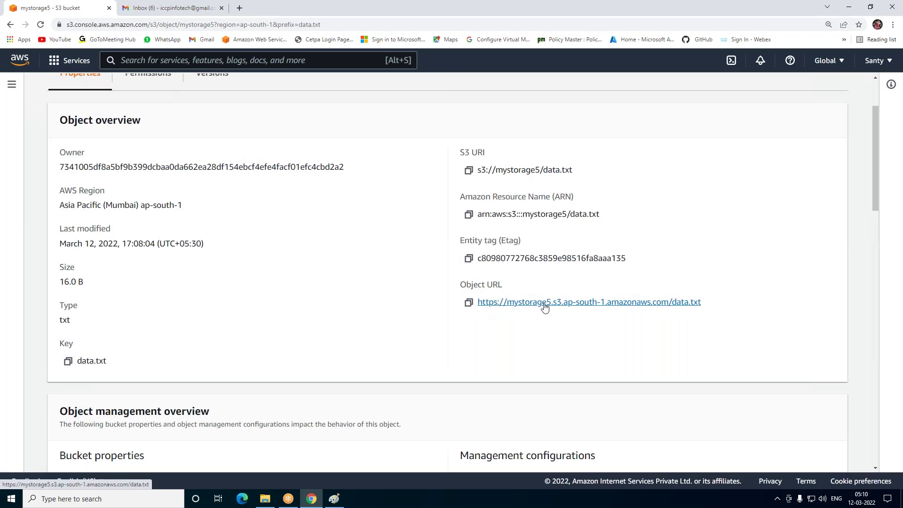
left_click(469, 303)
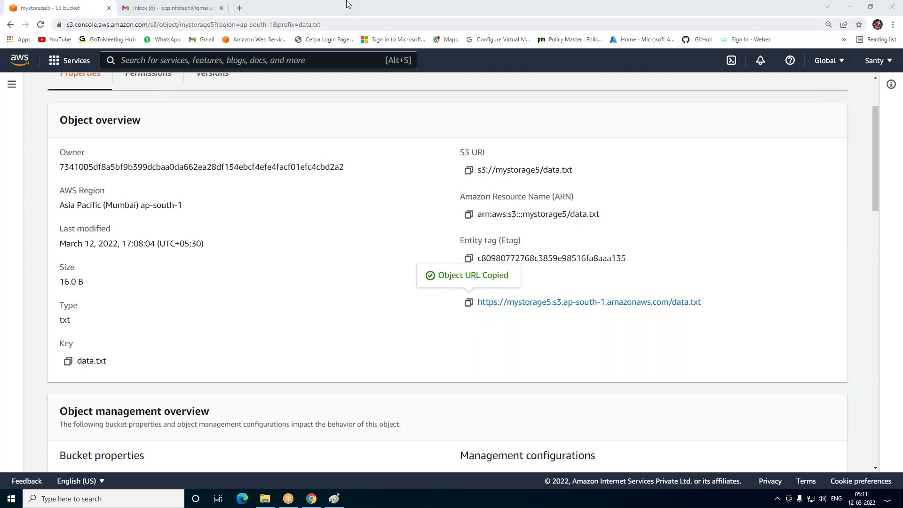
Load the data.txt object URL in a new tab, which returns Access Denied
left_click(241, 10)
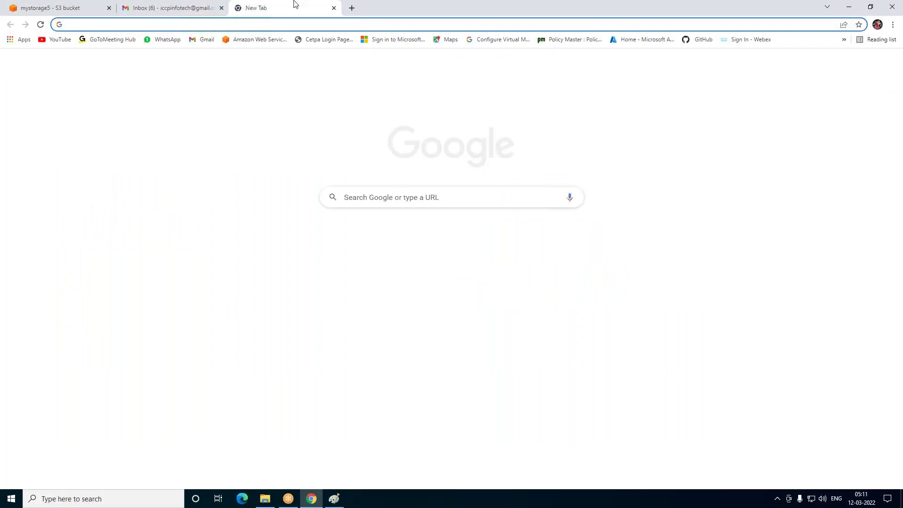
key("ctrl+v")
key("Return")
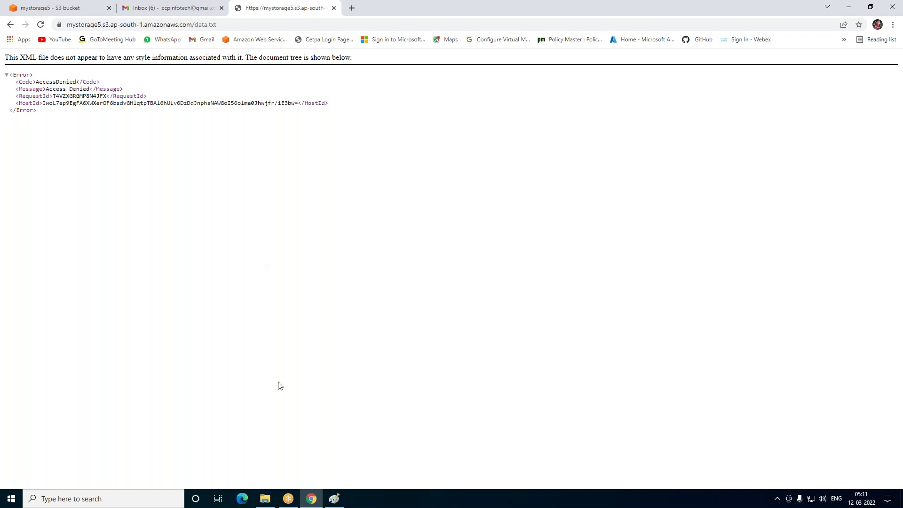
left_click(241, 499)
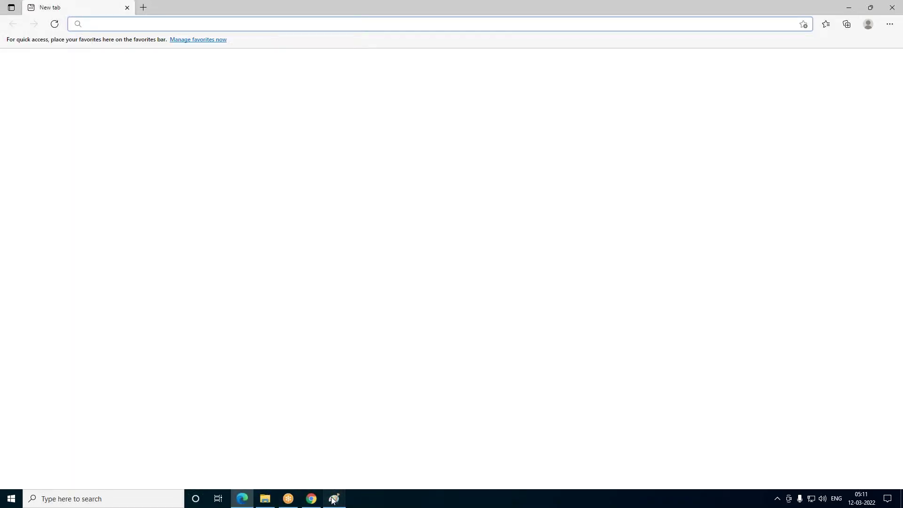
Draw two black left arrows in Paint, beside and inside the mystorage1 bucket
left_click(334, 498)
left_click(42, 18)
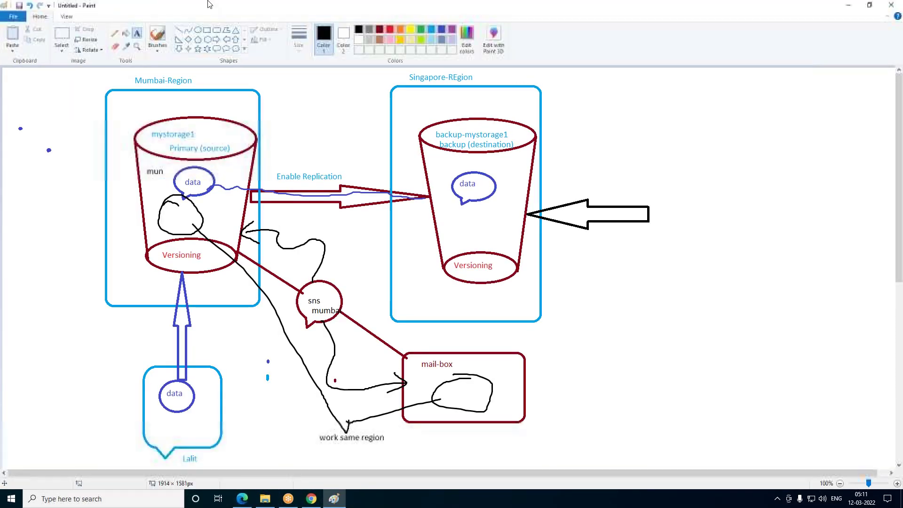
left_click(226, 39)
left_click_drag(147, 184, 94, 202)
left_click(35, 219)
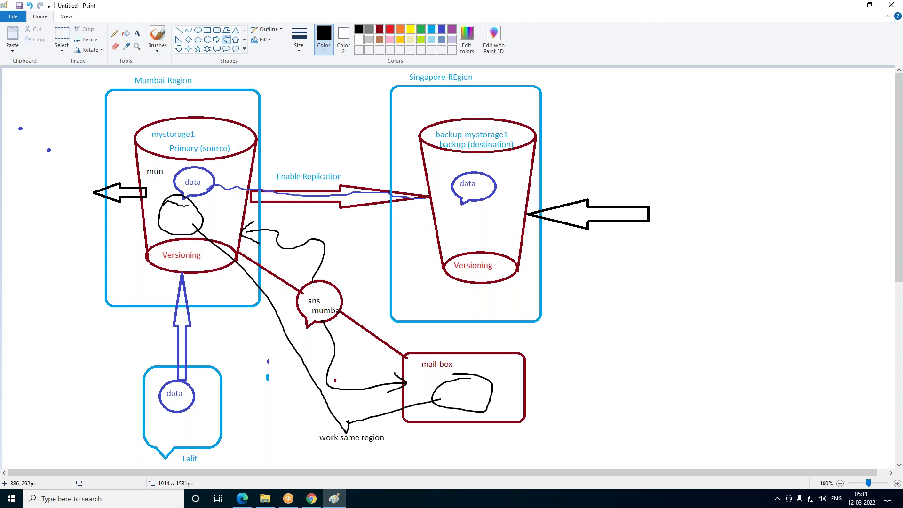
left_click_drag(202, 202, 159, 213)
left_click(212, 187)
left_click(305, 500)
Try making data.txt public using ACL, which fails because Block Public Access is on
left_click(51, 4)
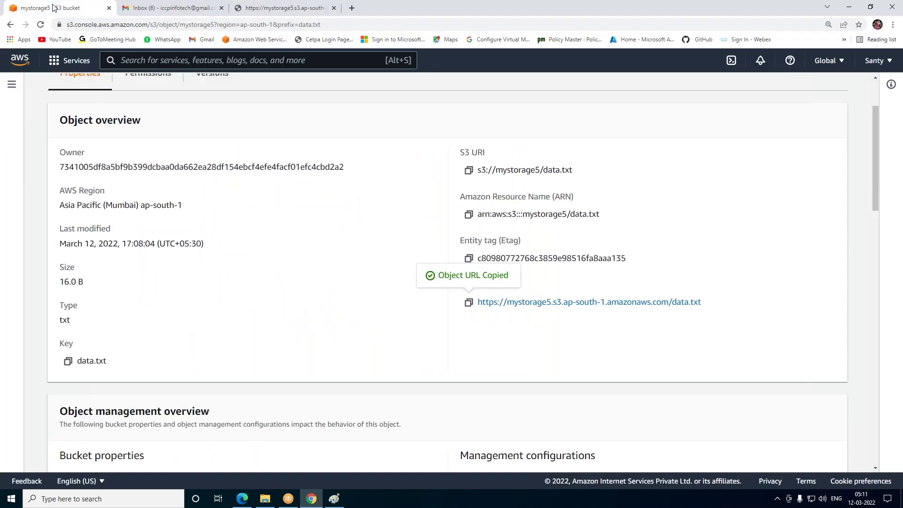
scroll(470, 255, "up", 2)
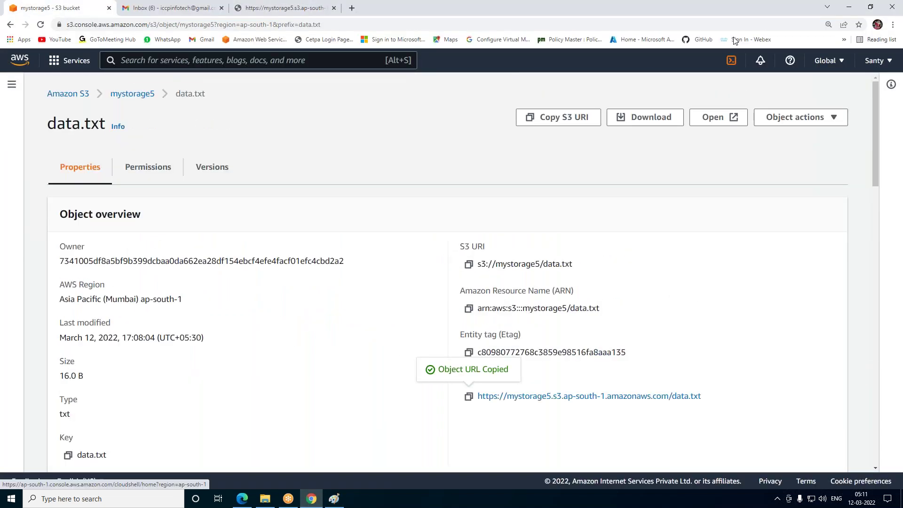
left_click(800, 118)
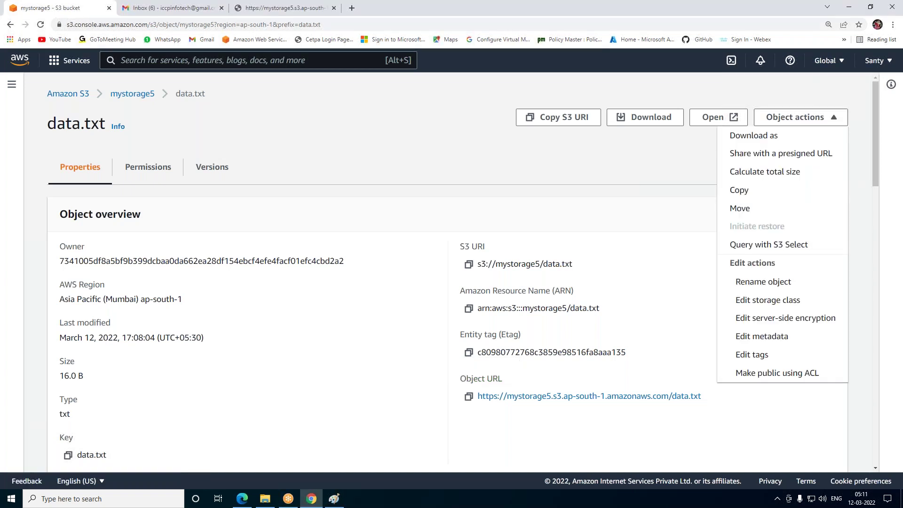
left_click(768, 376)
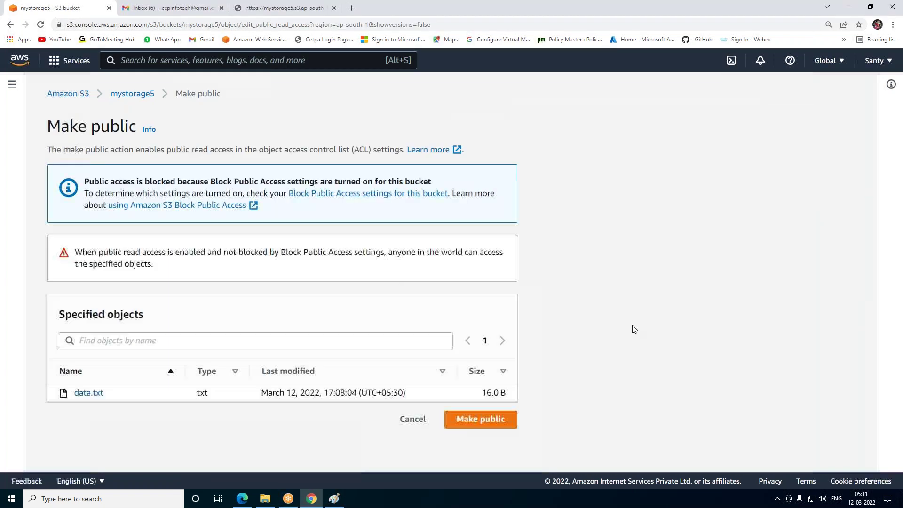
left_click(495, 425)
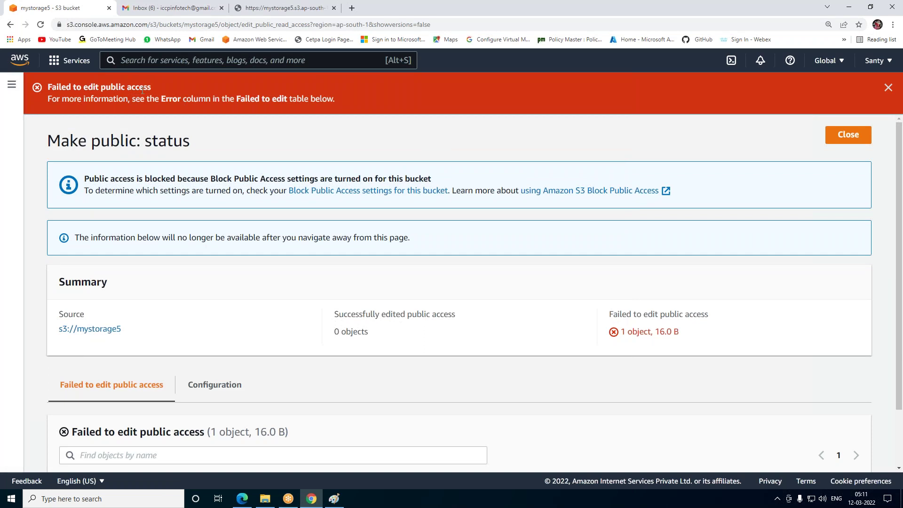
left_click(857, 136)
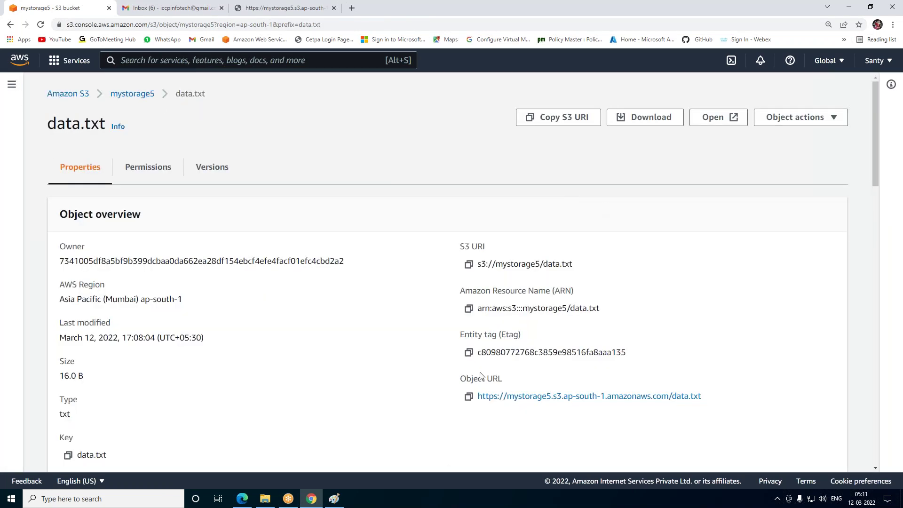
Inspect data.txt's access control list without changes, confirming Everyone has no read or write rights
left_click(145, 172)
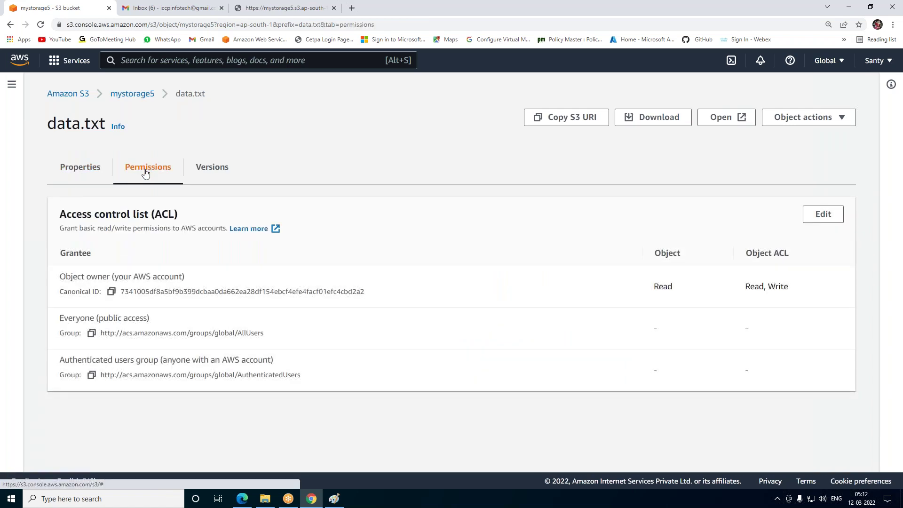
left_click(834, 216)
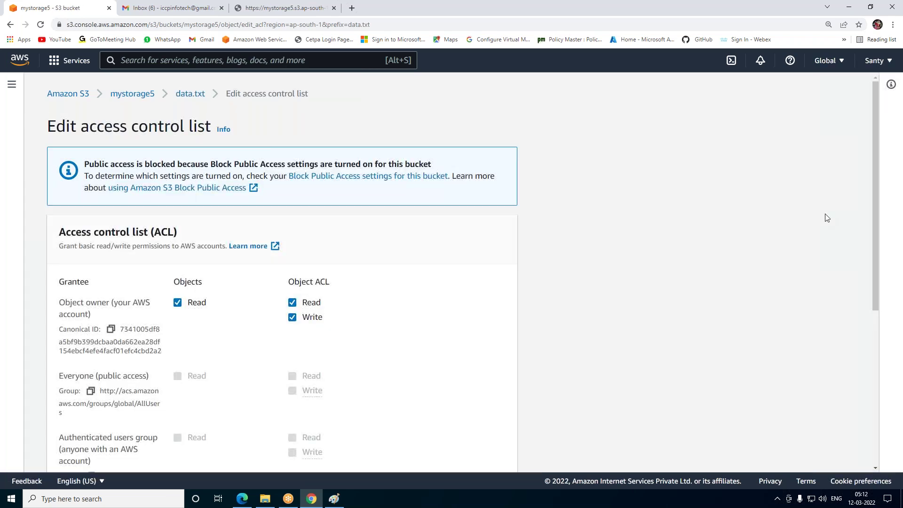
scroll(344, 238, "down", 2)
scroll(343, 238, "down", 2)
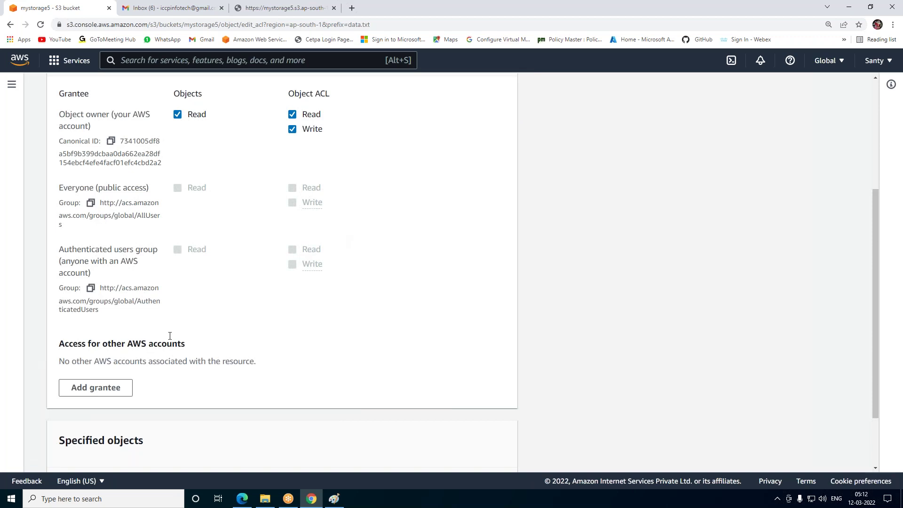
scroll(170, 336, "up", 2)
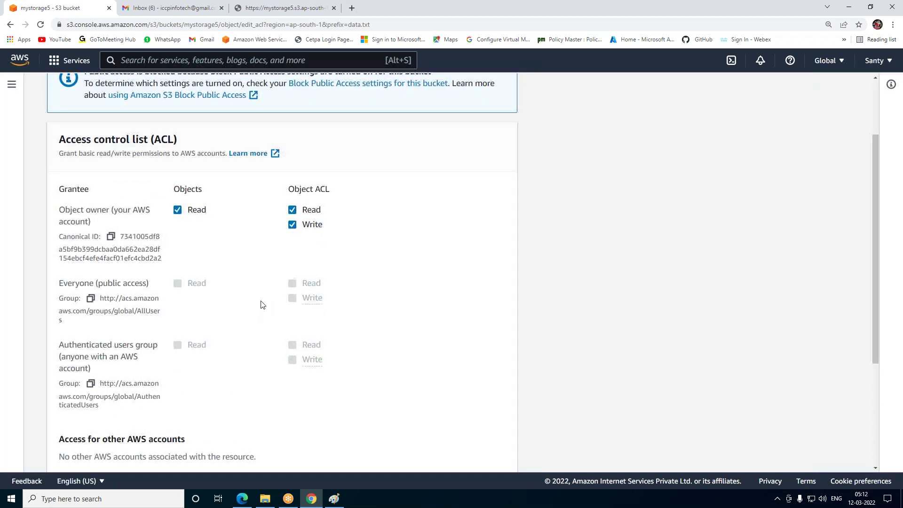
scroll(260, 304, "up", 2)
left_click(10, 25)
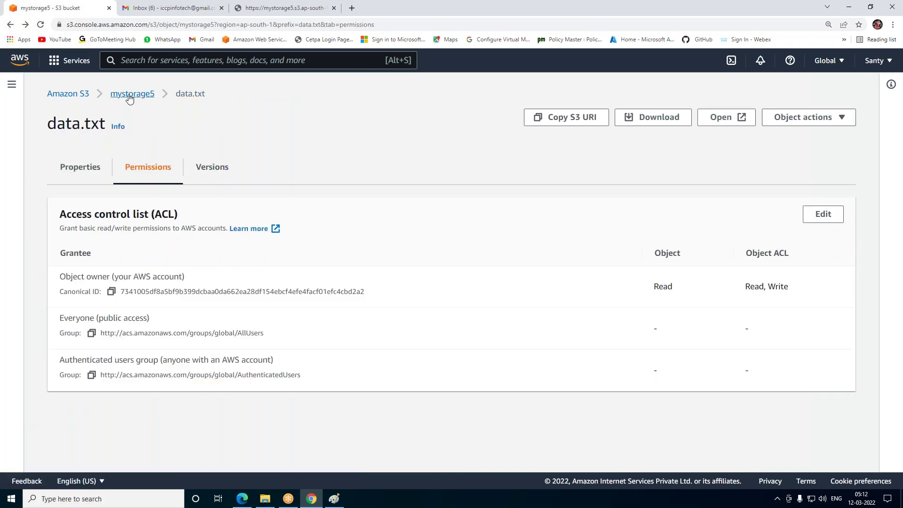
left_click(130, 96)
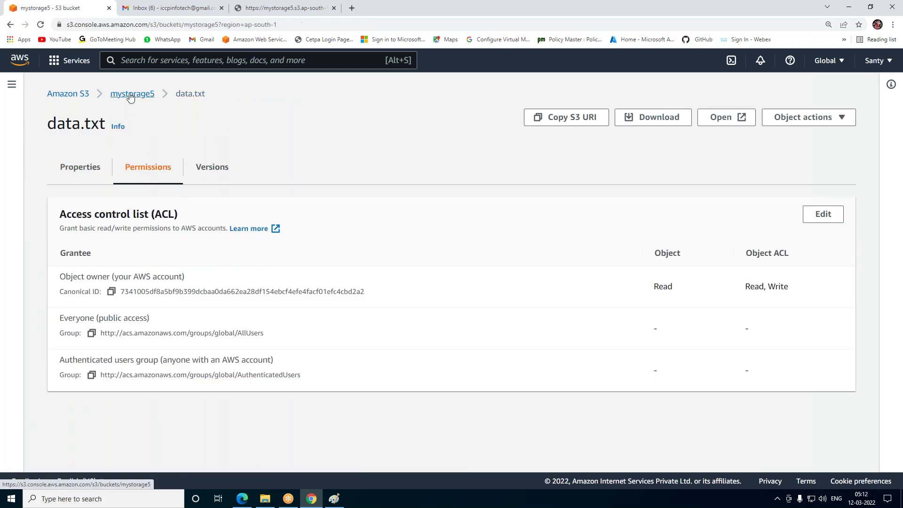
Turn off Block all public access for mystorage5, confirming with 'confirm'
left_click(209, 169)
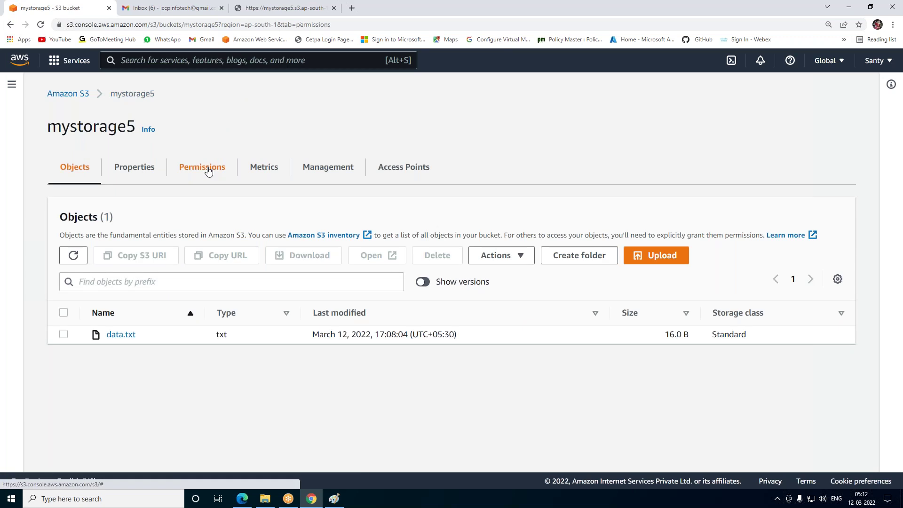
scroll(100, 331, "down", 2)
left_click(80, 286)
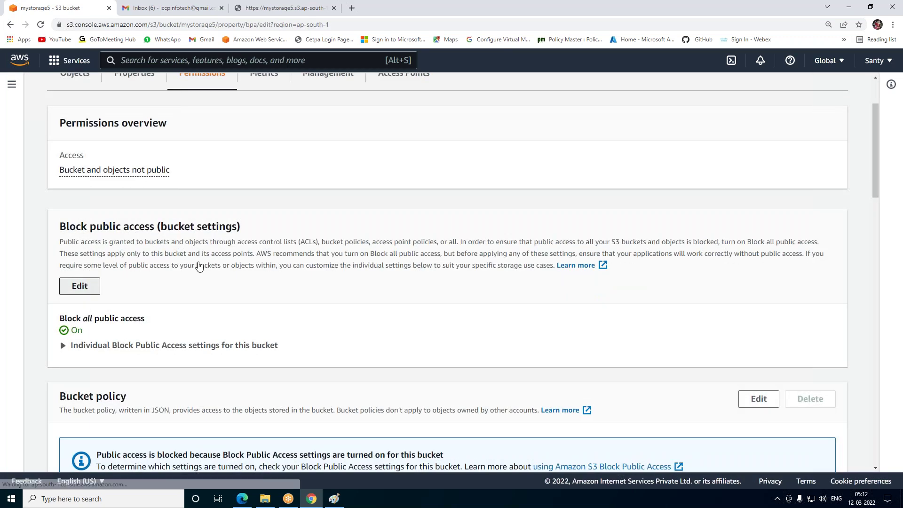
scroll(463, 266, "down", 1)
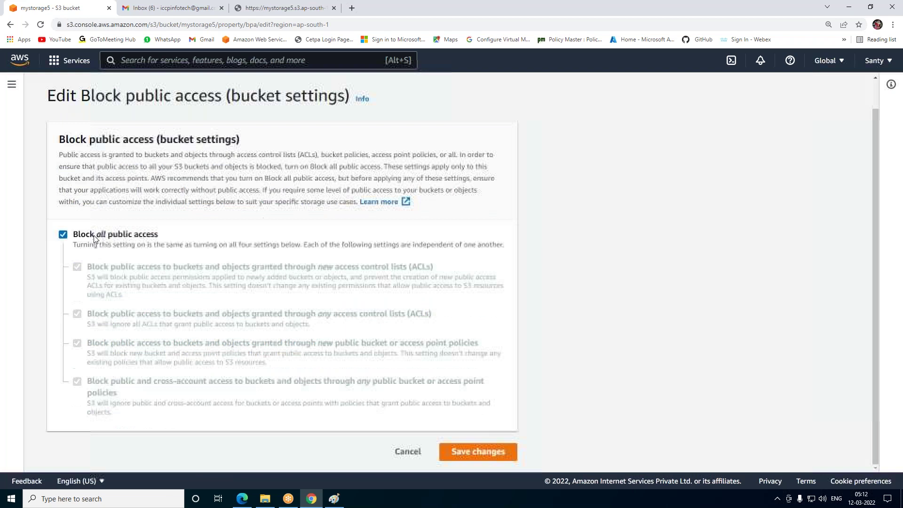
left_click(63, 234)
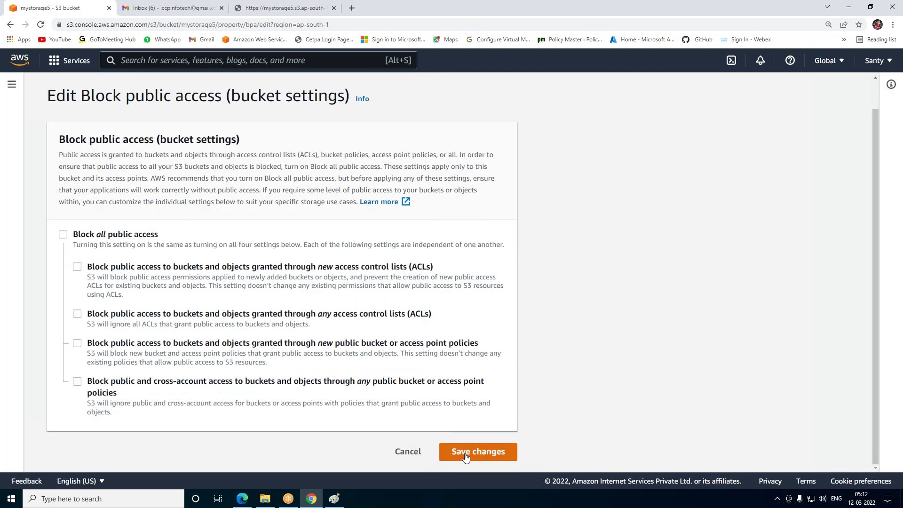
left_click(466, 451)
left_click(309, 313)
type("c")
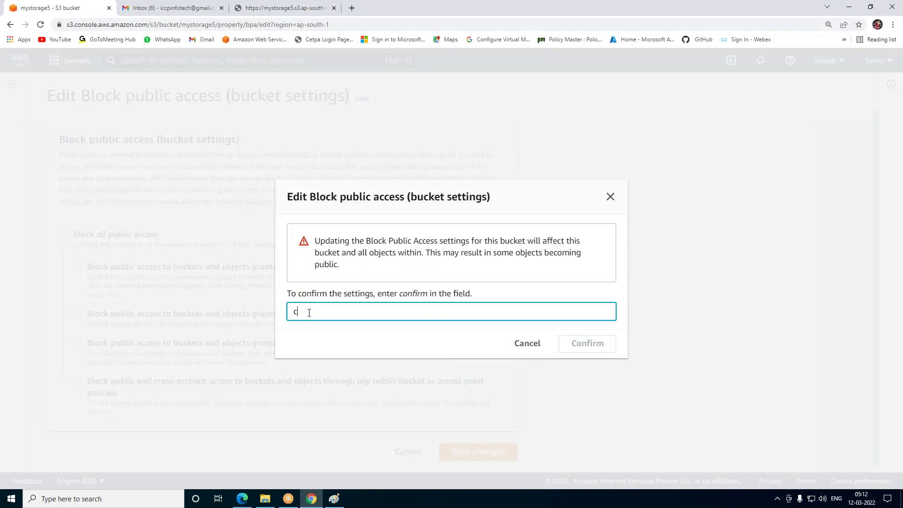
type("onfirm")
left_click(572, 352)
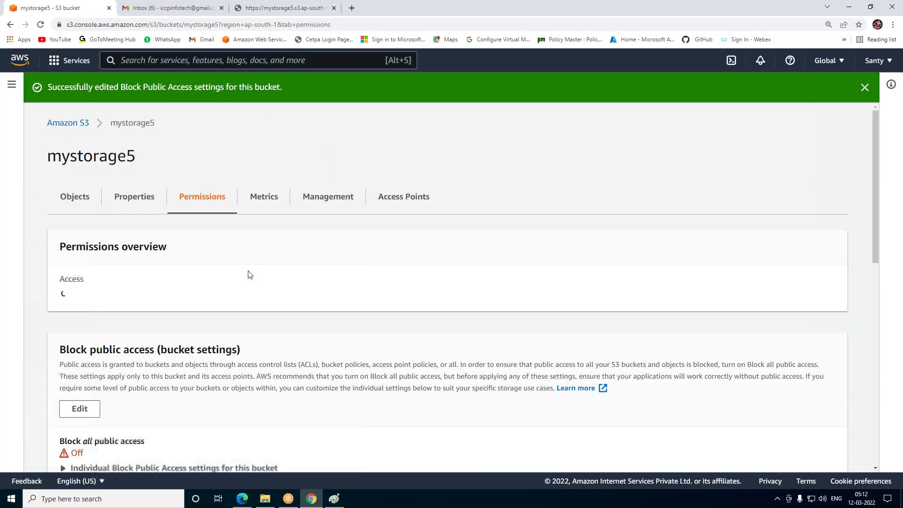
Select data.txt in mystorage5 and show its Actions list down to the edit actions
left_click(71, 123)
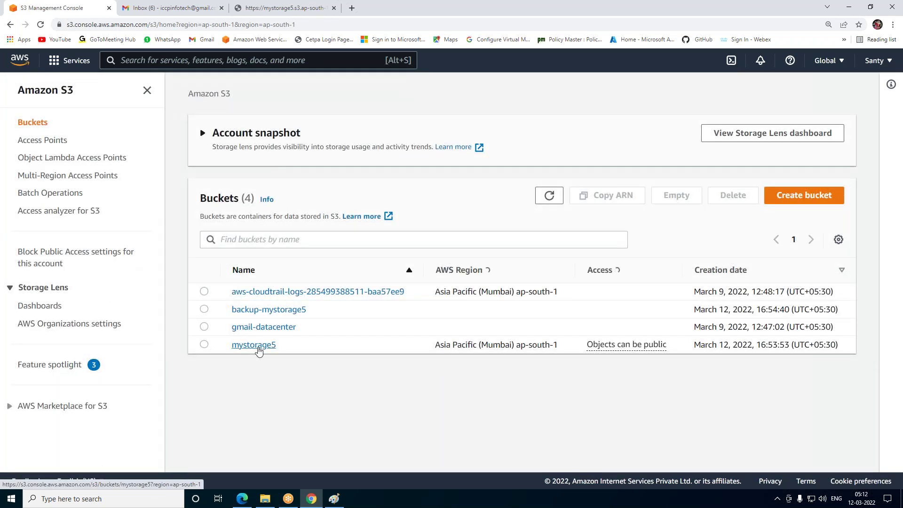
left_click(257, 346)
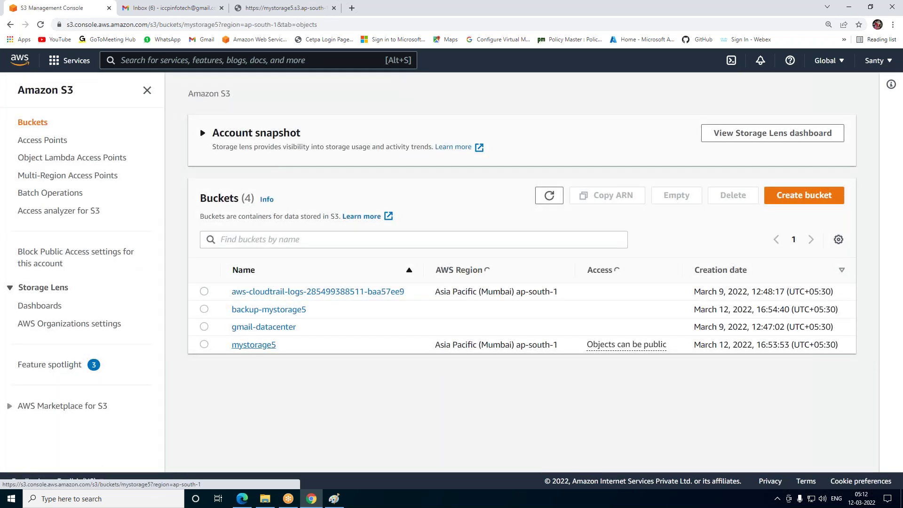
left_click(205, 346)
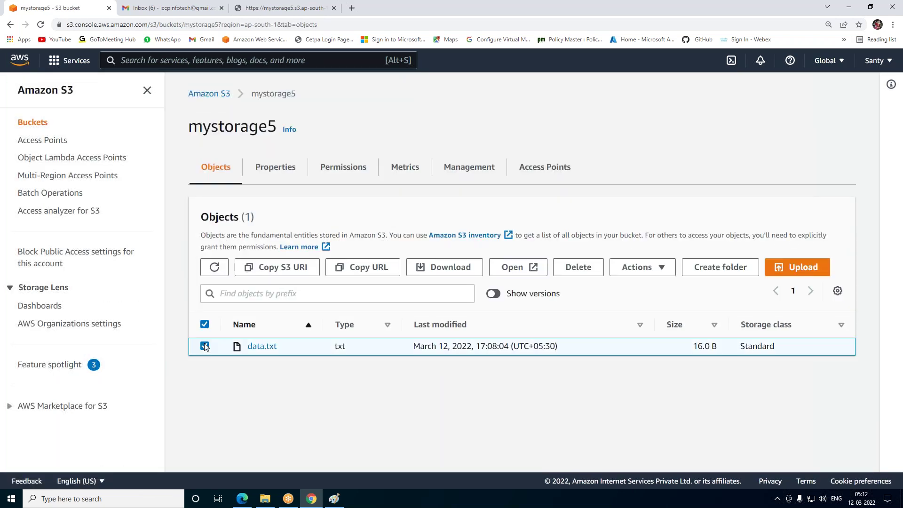
left_click(658, 267)
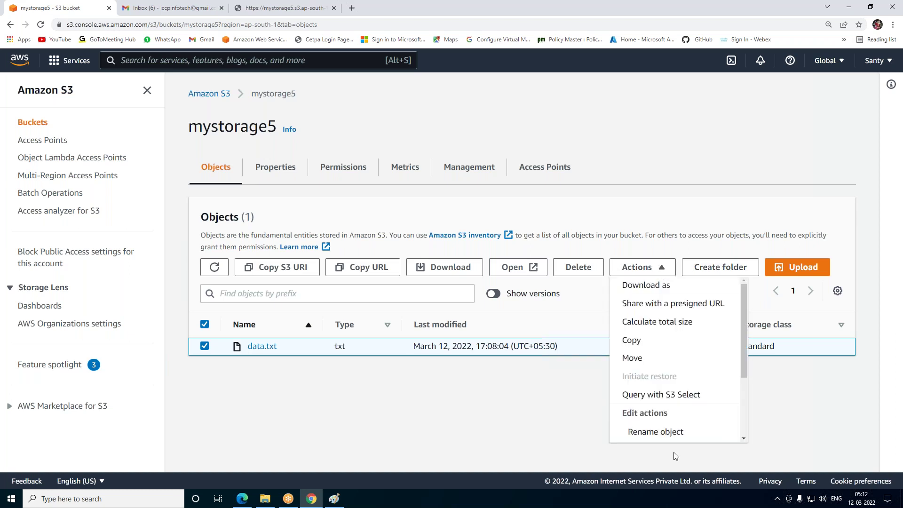
scroll(670, 395, "down", 3)
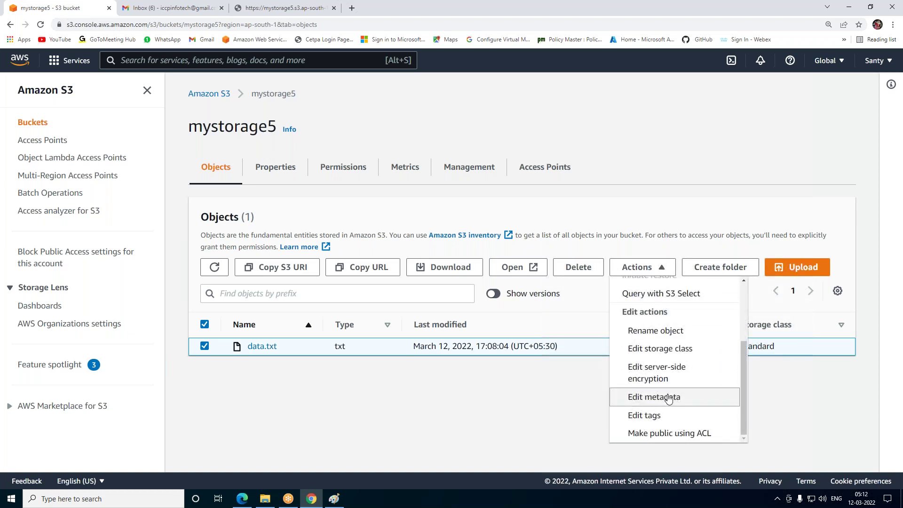
Make data.txt public using ACL
left_click(679, 434)
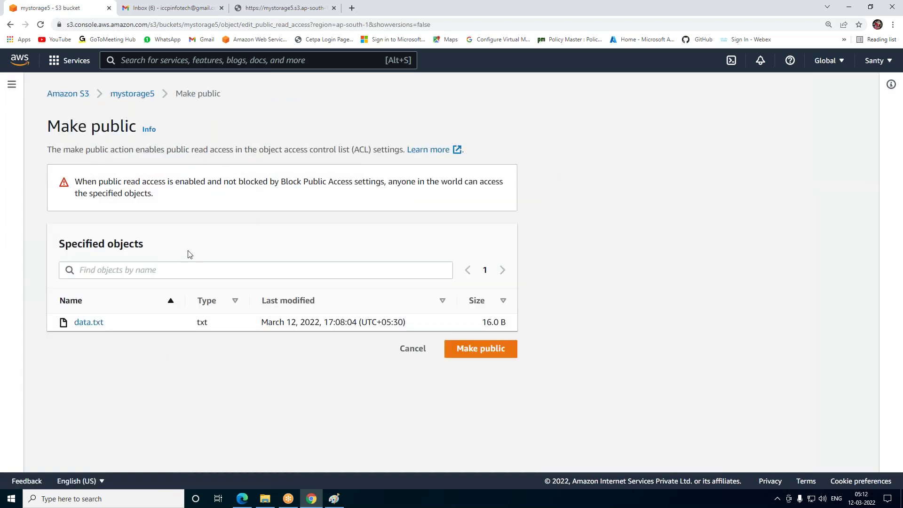
left_click(489, 351)
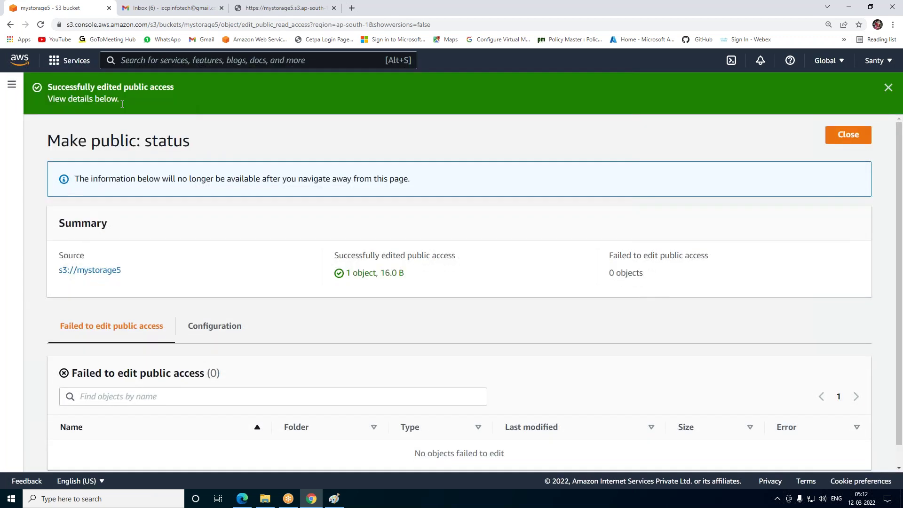
left_click(849, 134)
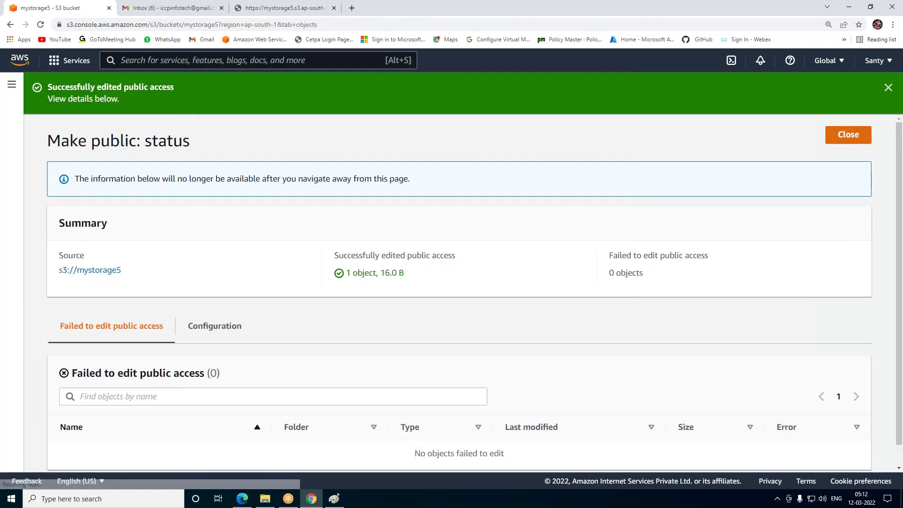
Reload data.txt's URL to show 'hi how r u day 1', then minimize Chrome
left_click(277, 6)
left_click(41, 24)
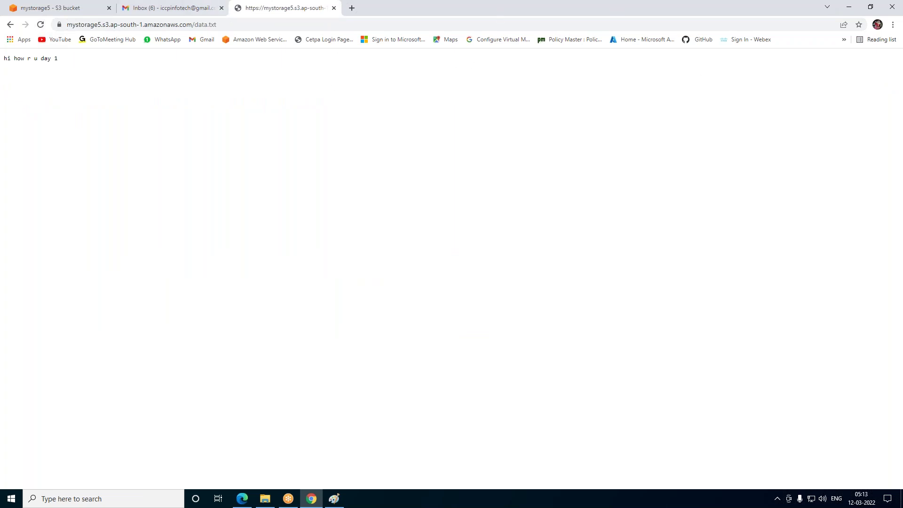
left_click(849, 7)
Add a second line 'heloo how r u day 2' to the desktop data file and save it
left_click(850, 6)
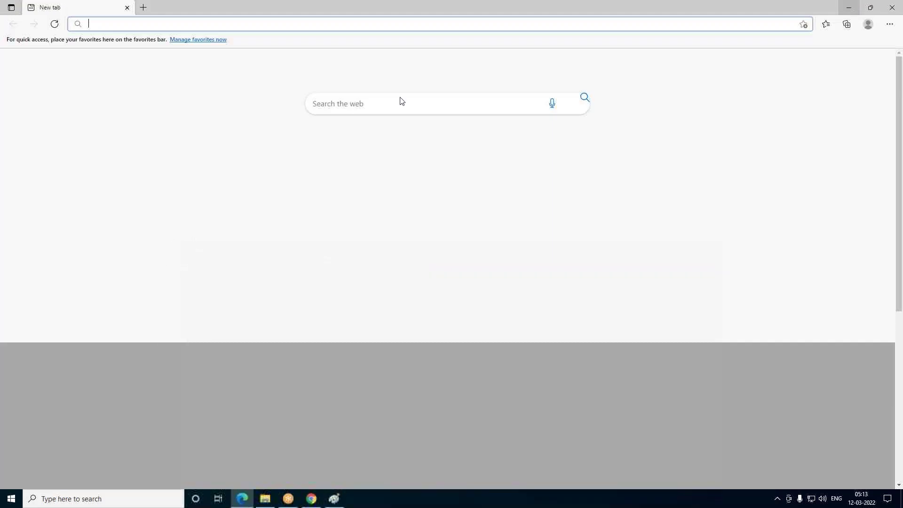
left_click(849, 8)
double_click(197, 113)
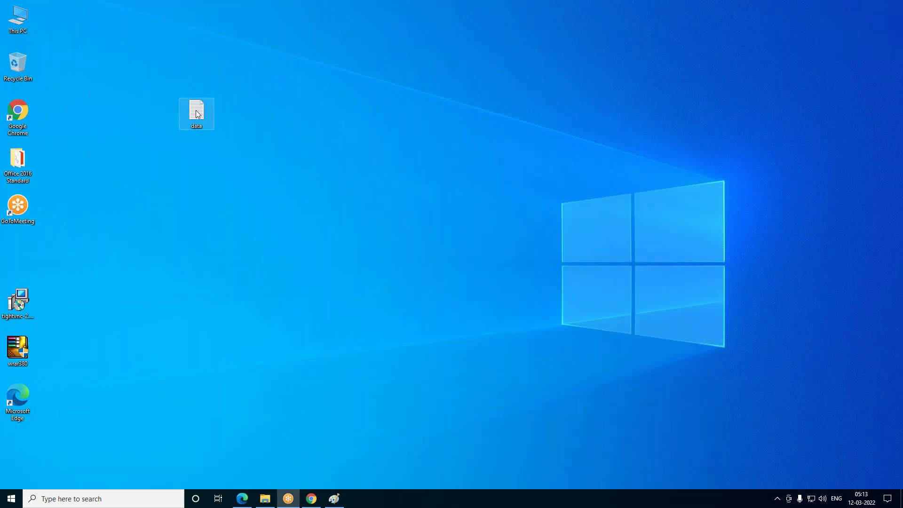
key("Return")
key("Return")
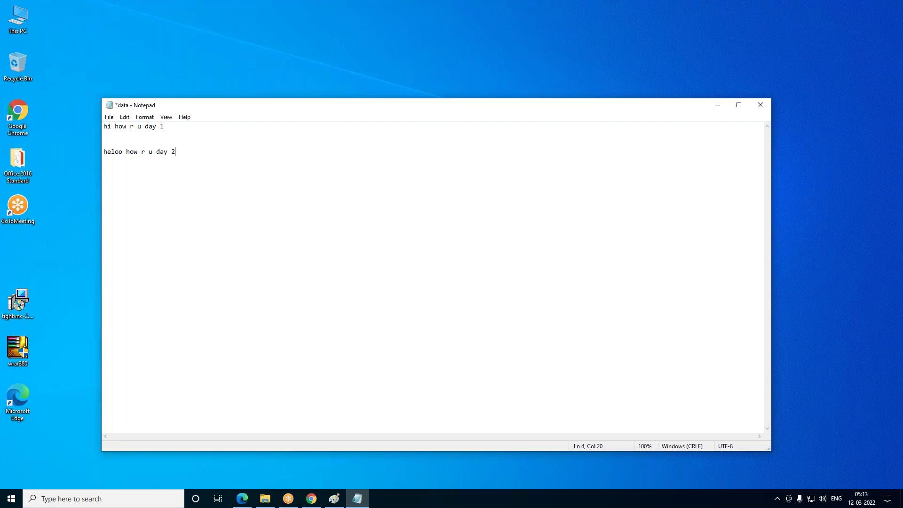
key("ctrl+s")
left_click(764, 108)
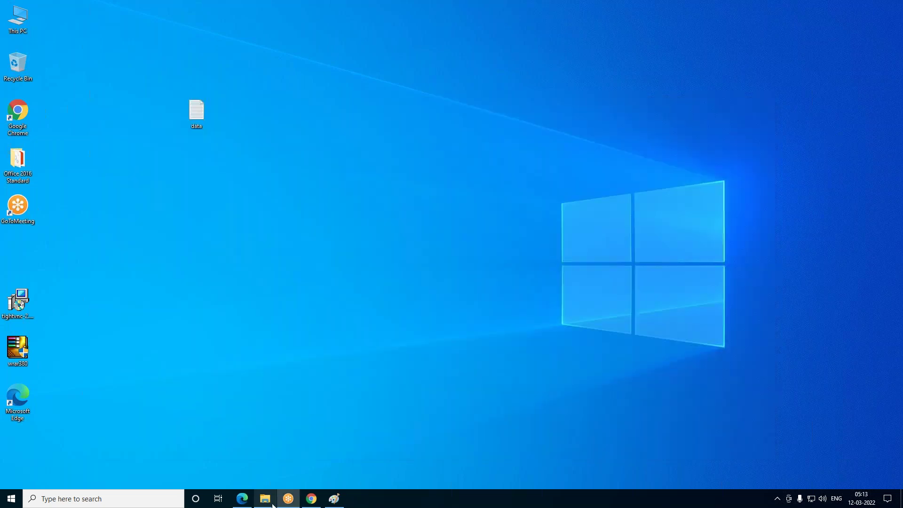
Move the Paint window aside and bring Chrome back in front
left_click(336, 500)
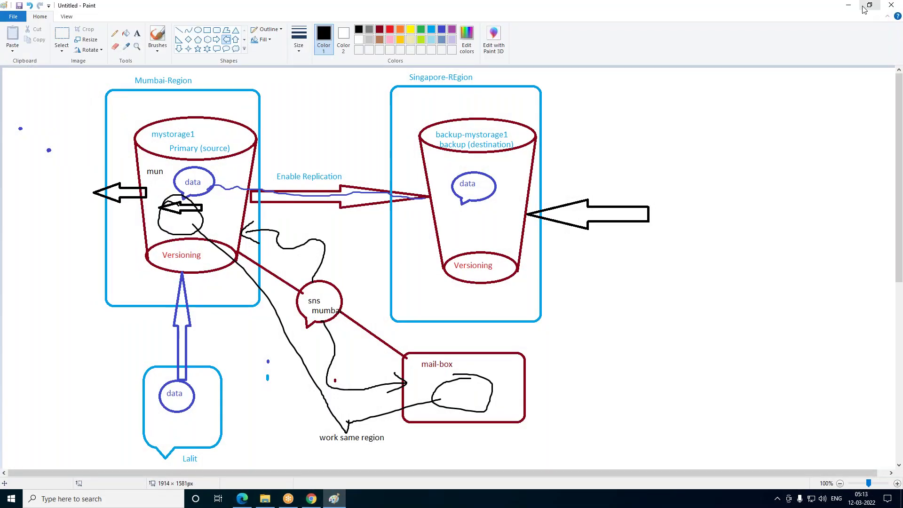
left_click(849, 12)
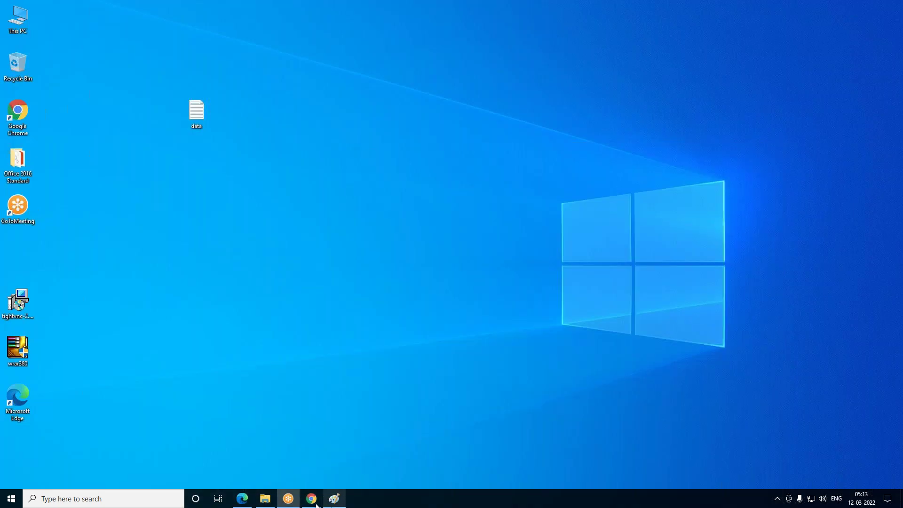
left_click(311, 500)
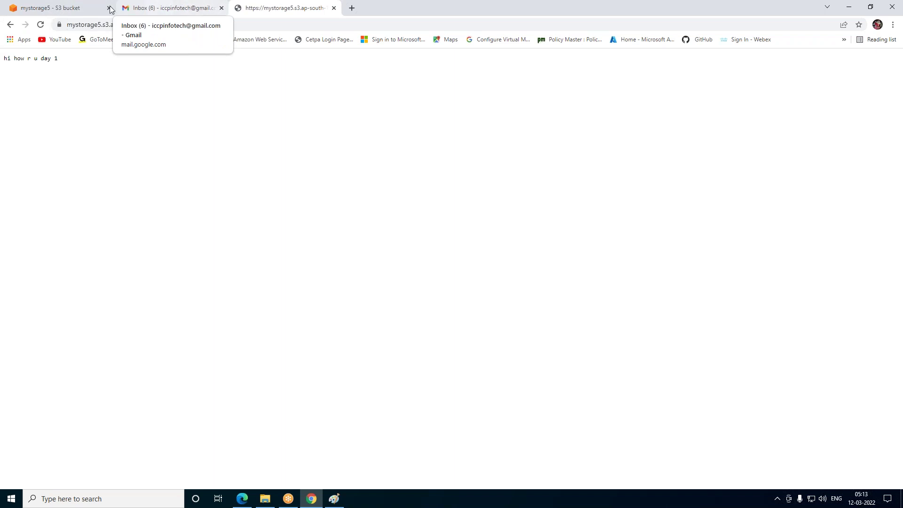
Re-upload the edited data.txt from the Desktop into the mystorage5 bucket
left_click(87, 7)
left_click(663, 254)
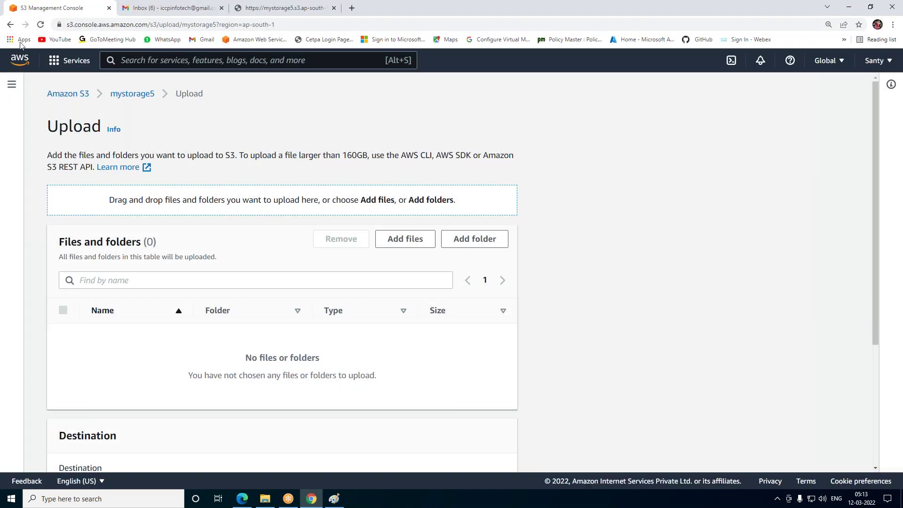
left_click(10, 25)
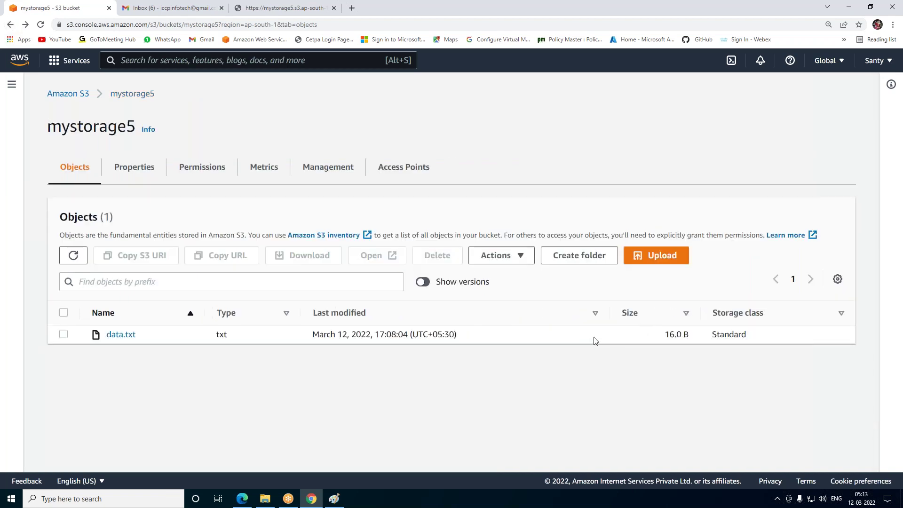
left_click(673, 262)
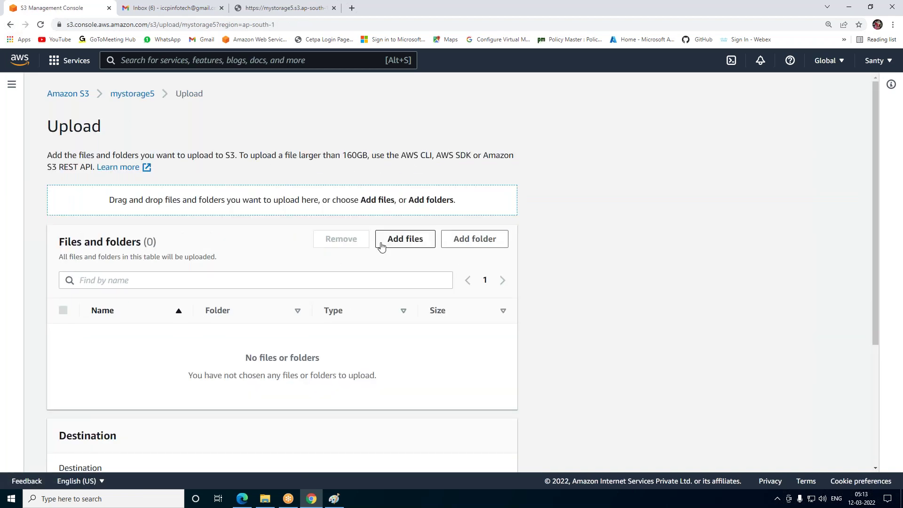
left_click(424, 241)
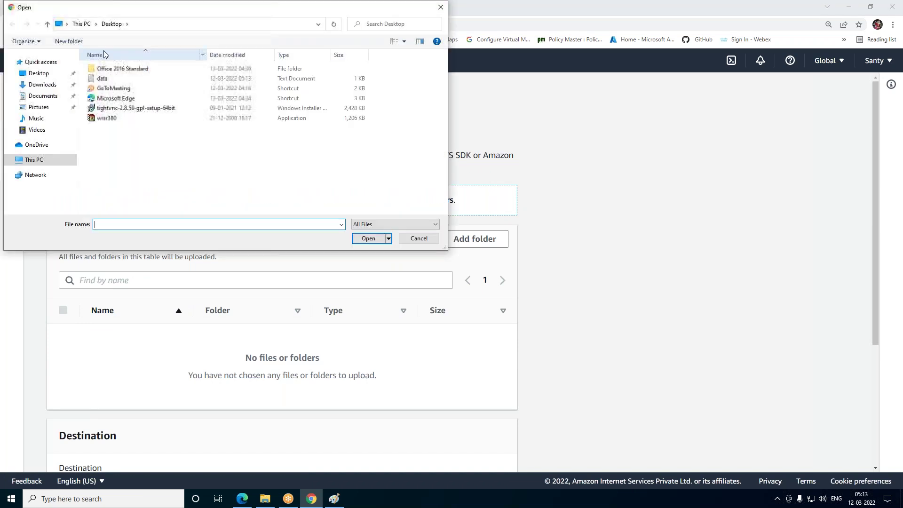
double_click(99, 79)
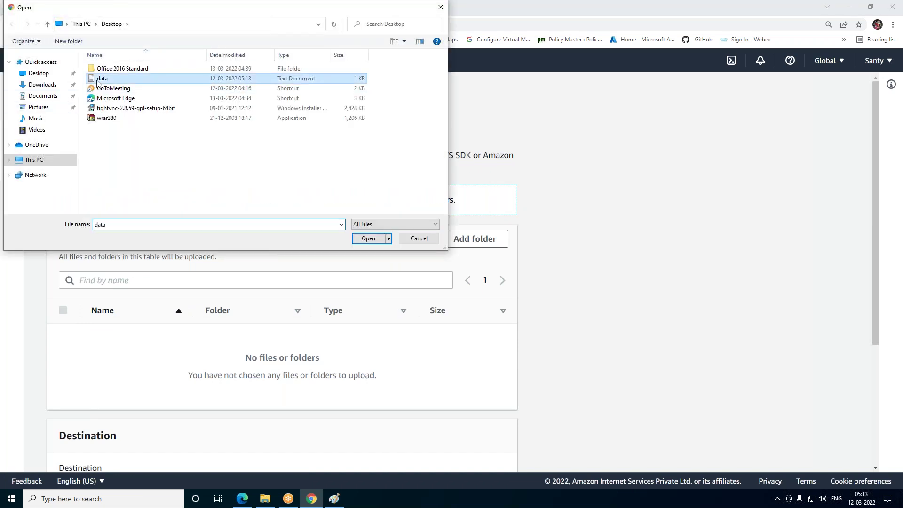
scroll(412, 356, "down", 3)
left_click(483, 452)
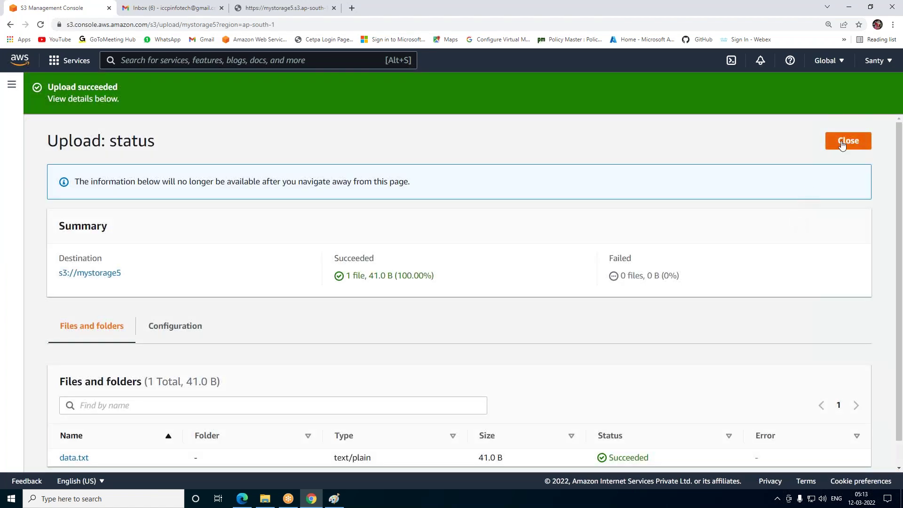
left_click(845, 142)
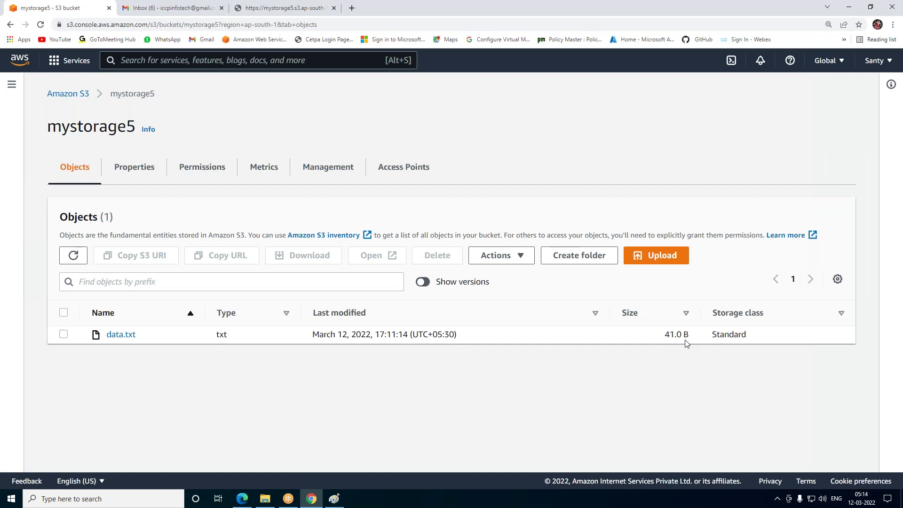
Reload data.txt's public URL, which now returns access denied, then return to mystorage5
left_click(310, 8)
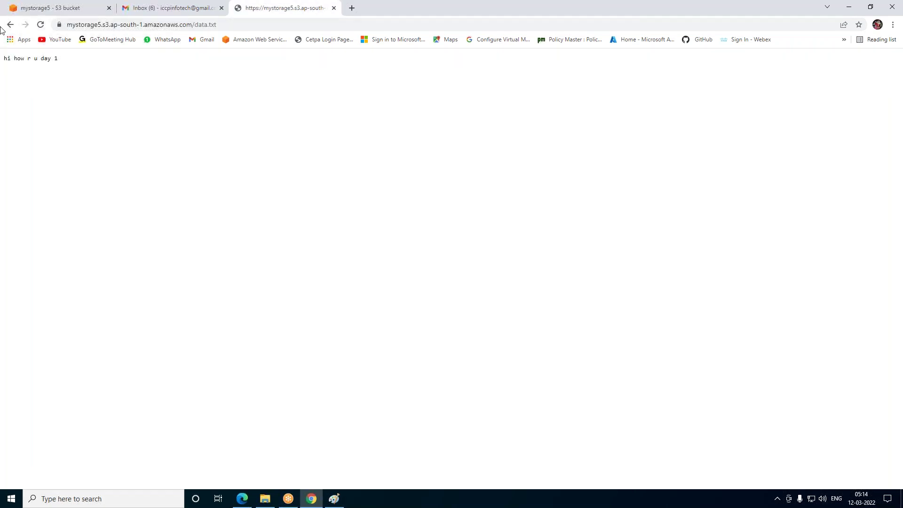
left_click(41, 24)
left_click(41, 25)
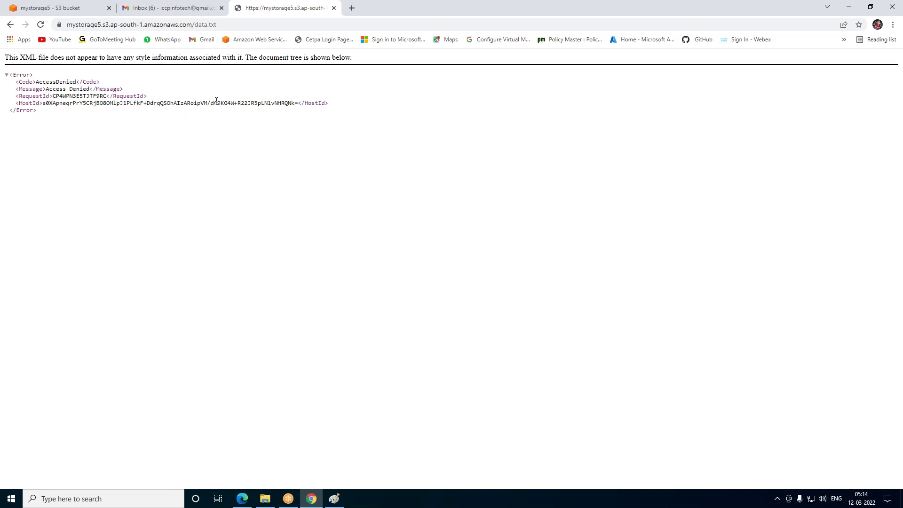
left_click(164, 7)
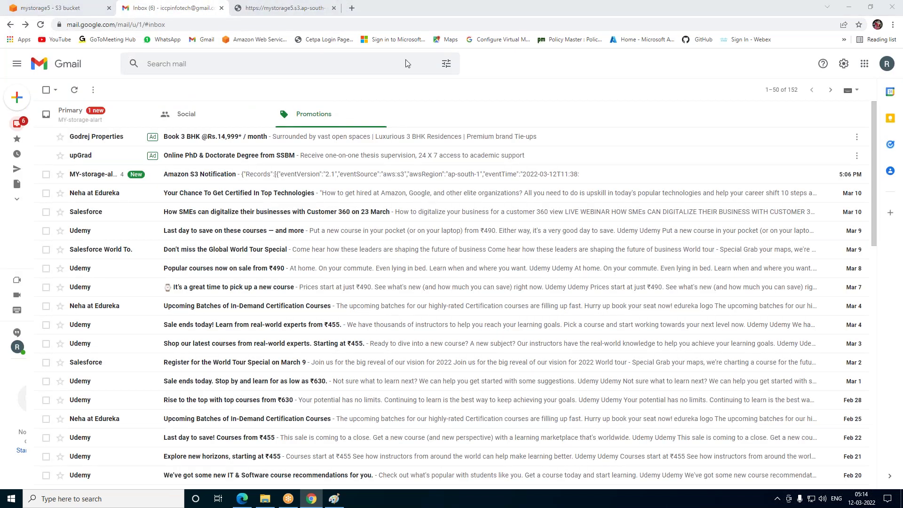
left_click(68, 8)
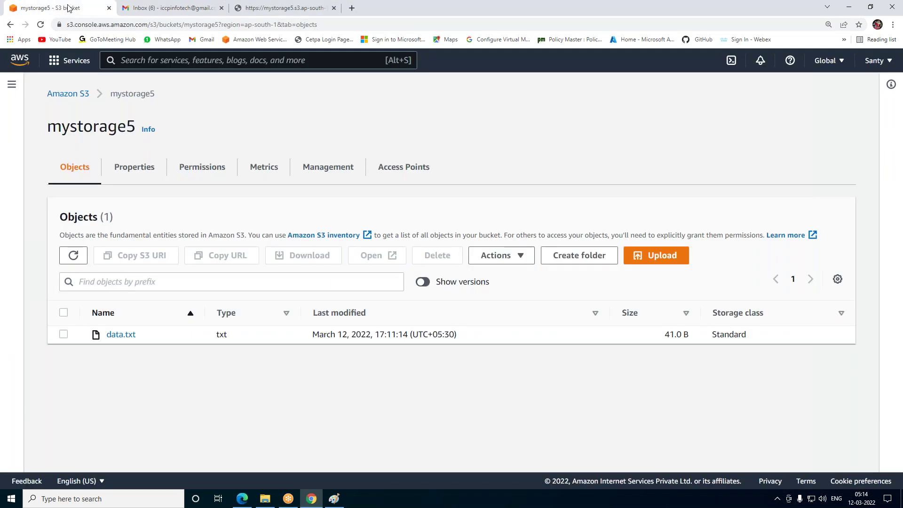
Make the new data.txt public via ACL and reload its URL to see both lines
left_click(63, 335)
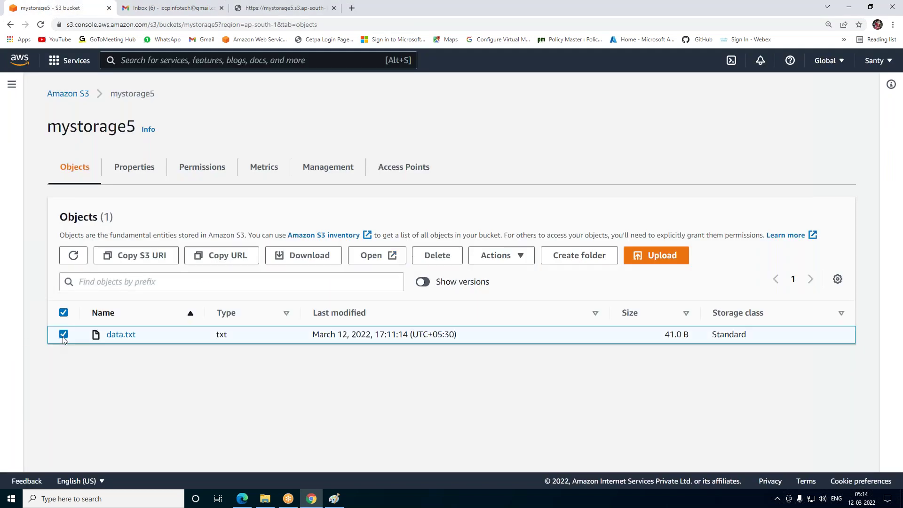
left_click(520, 257)
scroll(564, 367, "down", 3)
left_click(549, 434)
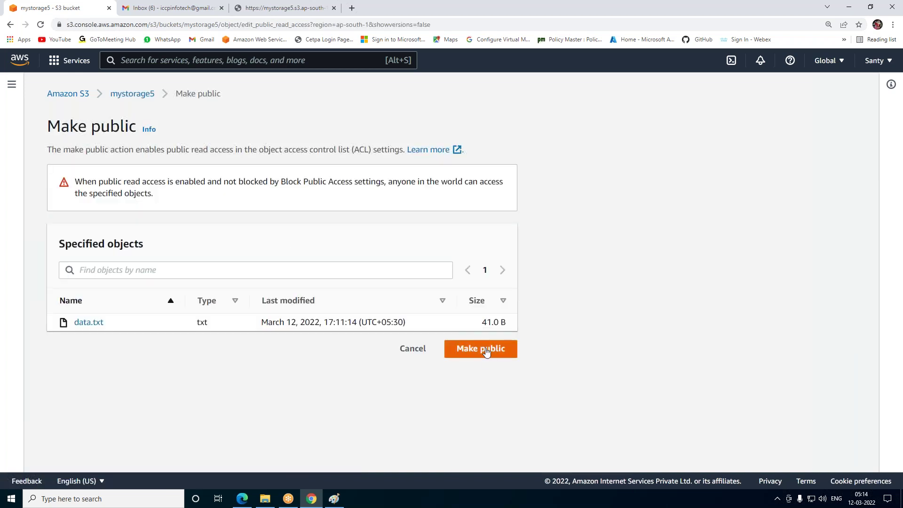
left_click(486, 348)
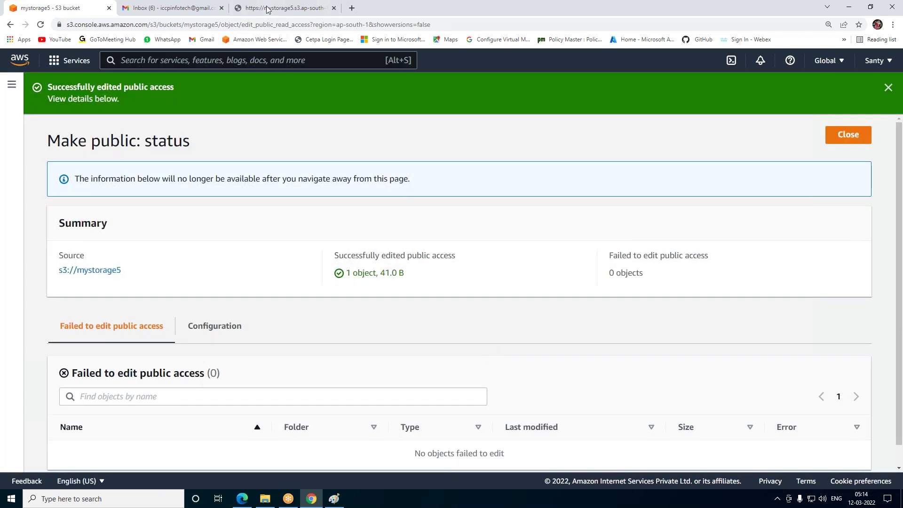
left_click(257, 14)
left_click(40, 25)
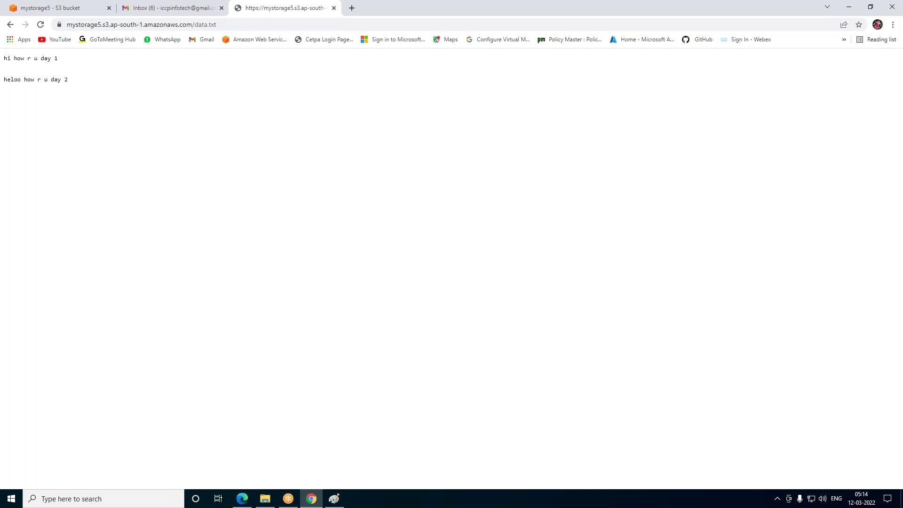
Show versions in mystorage5 and open the older 16.0 B version of data.txt
left_click(54, 7)
left_click(848, 135)
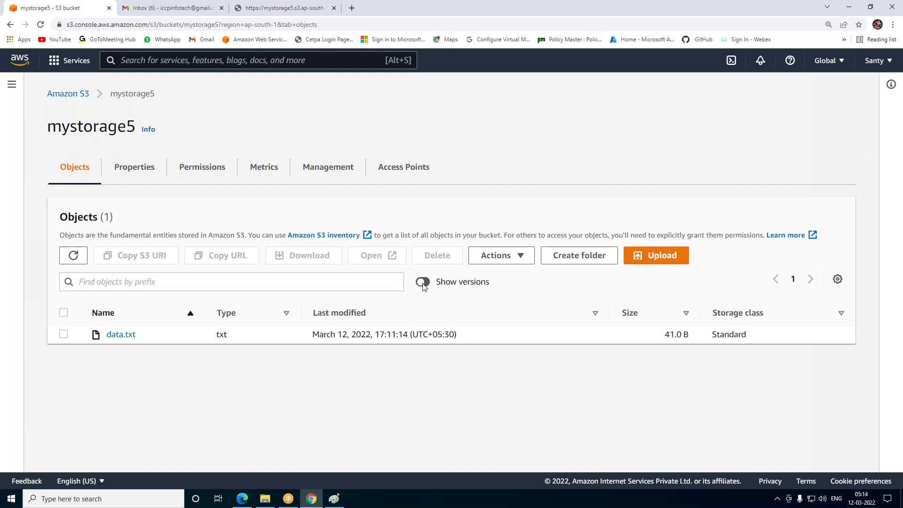
left_click(423, 282)
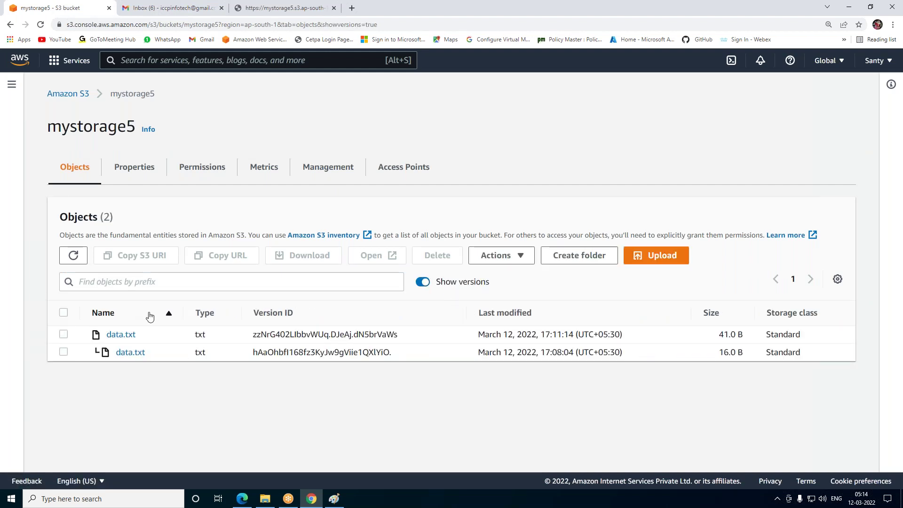
left_click(130, 356)
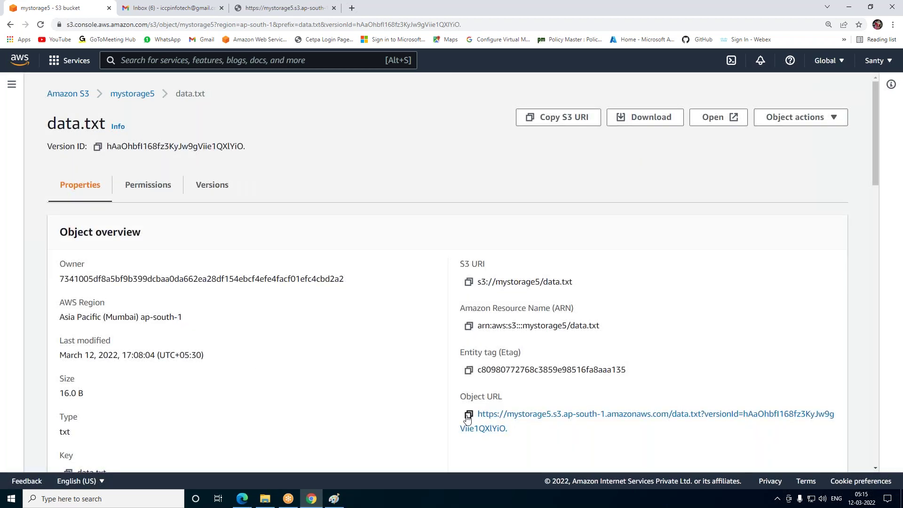
left_click(469, 415)
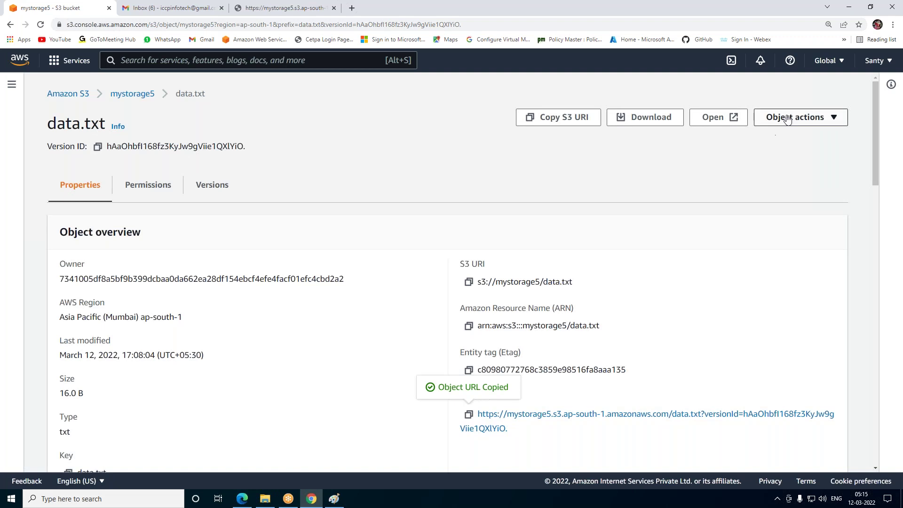
Make this older version public using ACL and return to its details page
left_click(802, 118)
scroll(743, 354, "down", 4)
left_click(752, 187)
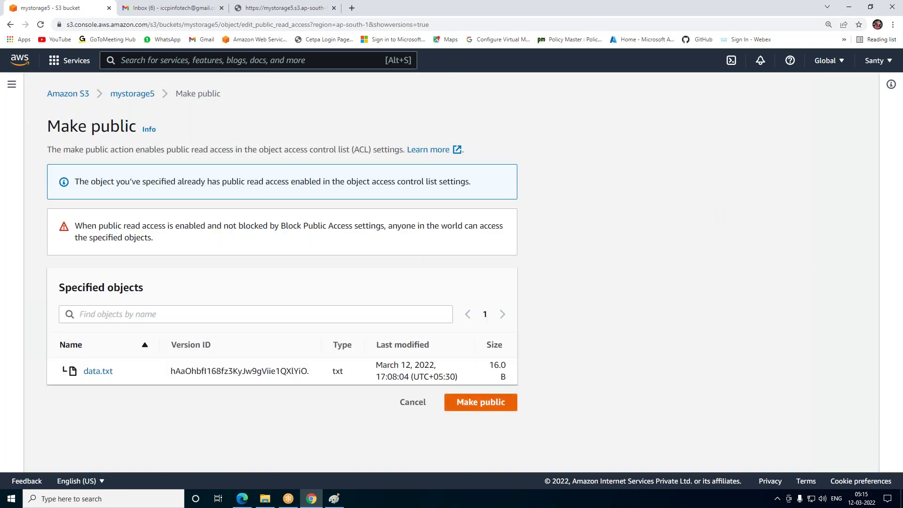
left_click(467, 407)
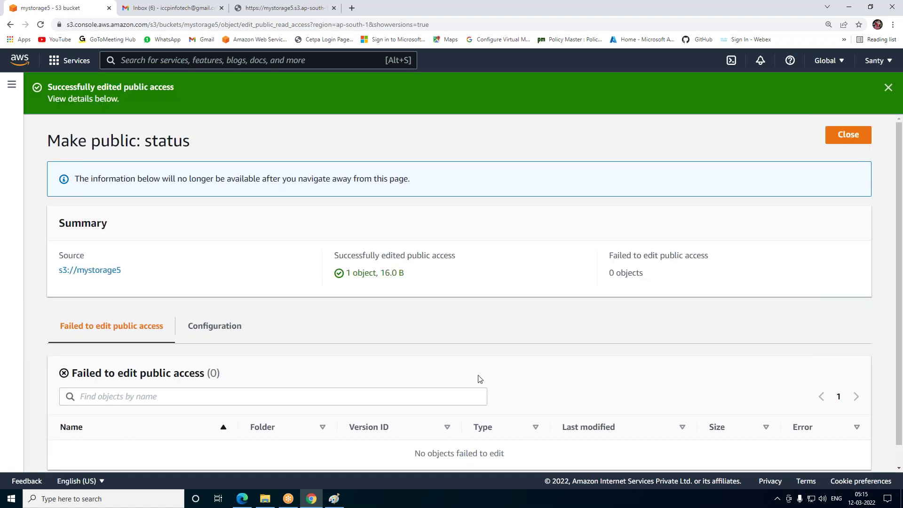
scroll(474, 385, "down", 1)
left_click(847, 116)
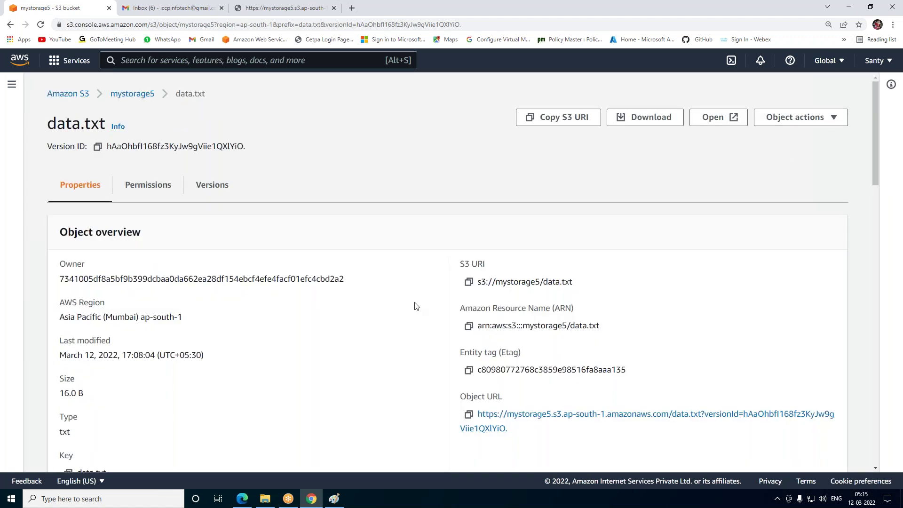
Load the older version's Object URL in a new tab, showing 'hi how r u day 1'
left_click(469, 415)
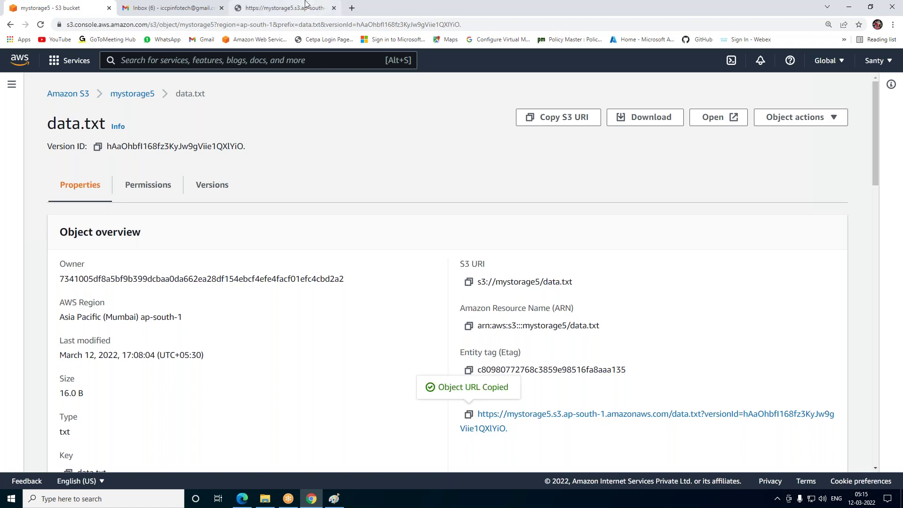
left_click(352, 8)
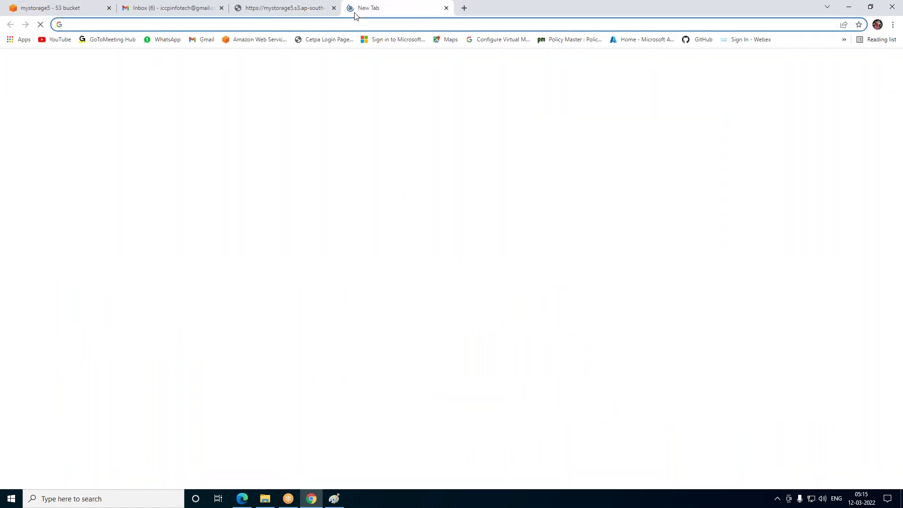
key("ctrl+v")
key("Return")
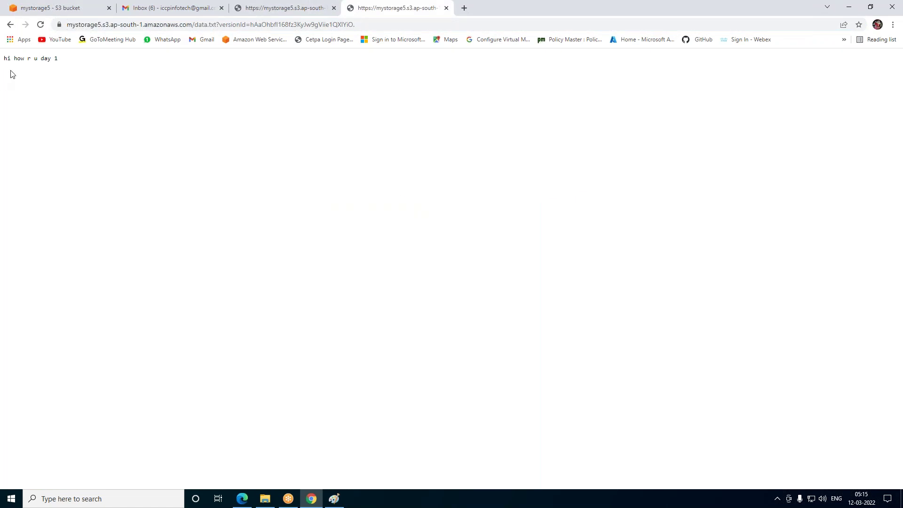
Compare the open tabs, then return to the mystorage5 object list
left_click(165, 9)
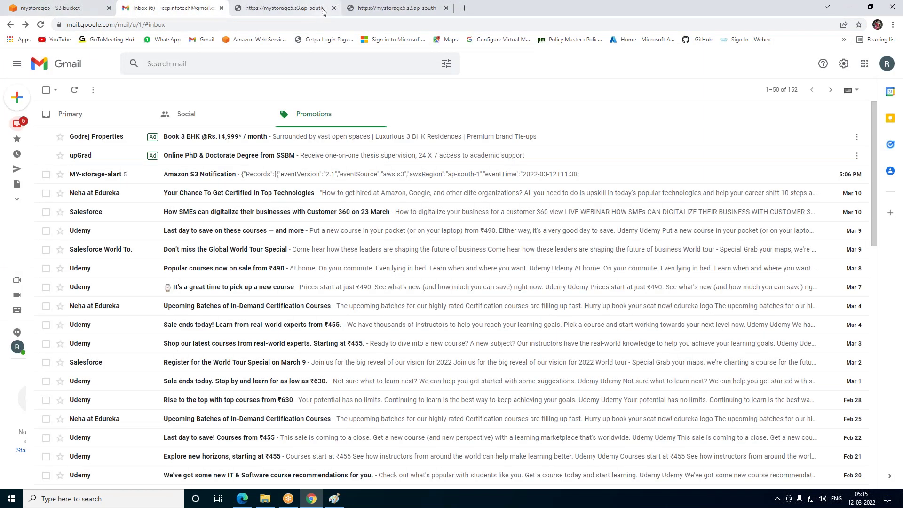
left_click(283, 8)
left_click(400, 8)
left_click(62, 6)
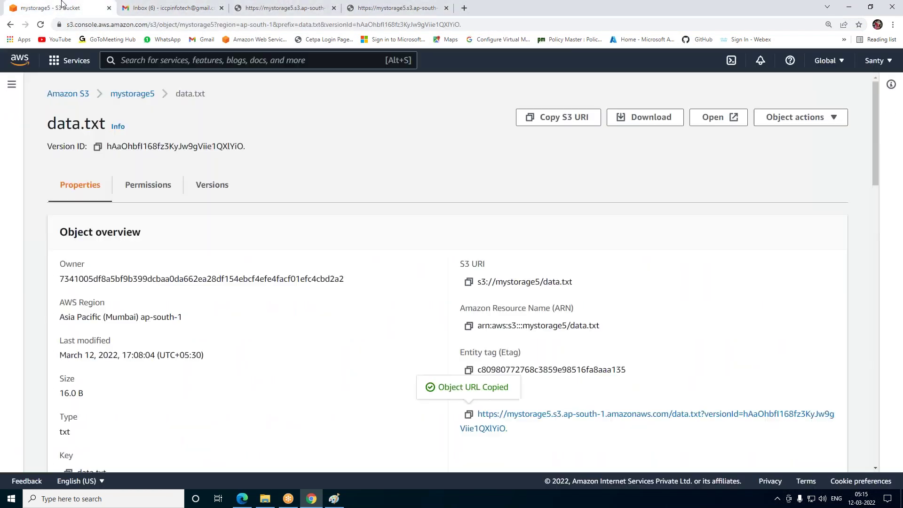
left_click(125, 94)
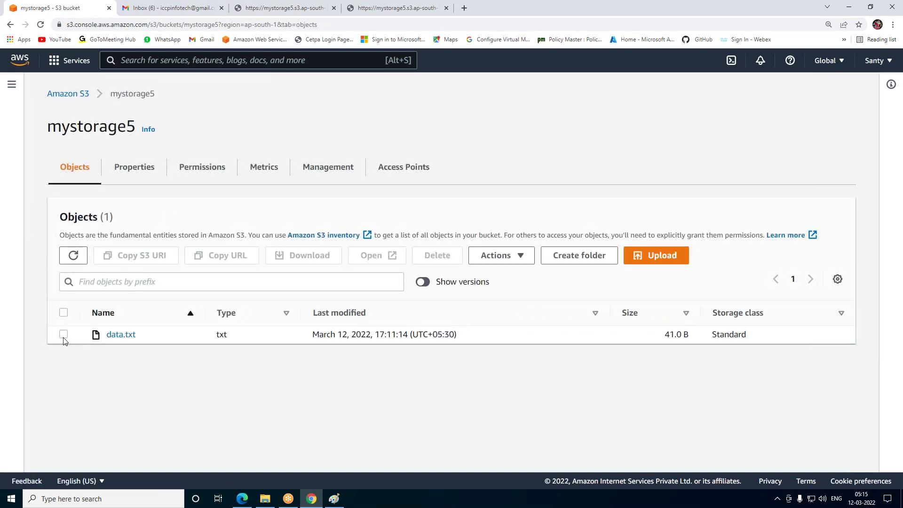
Delete data.txt from mystorage5, confirming with 'delete', and return to the buckets list
left_click(64, 335)
left_click(446, 256)
left_click(118, 391)
type("delet")
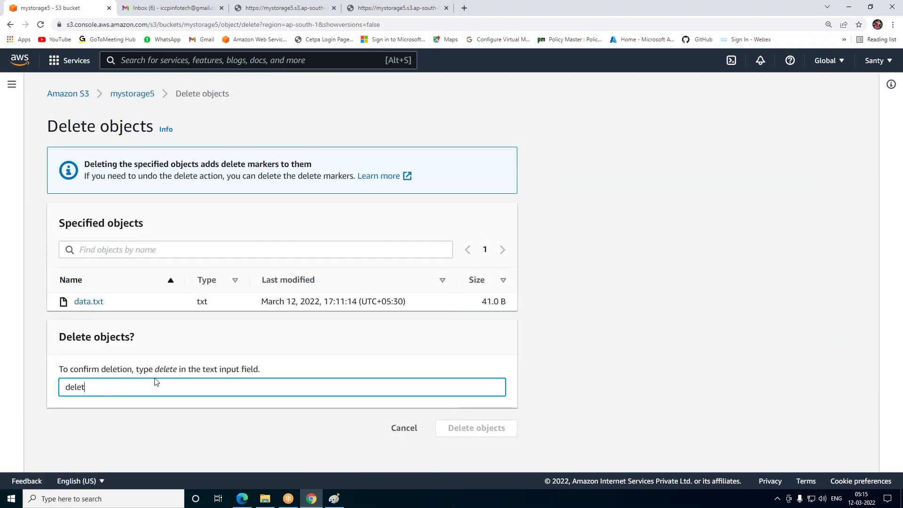
type("e")
left_click(445, 432)
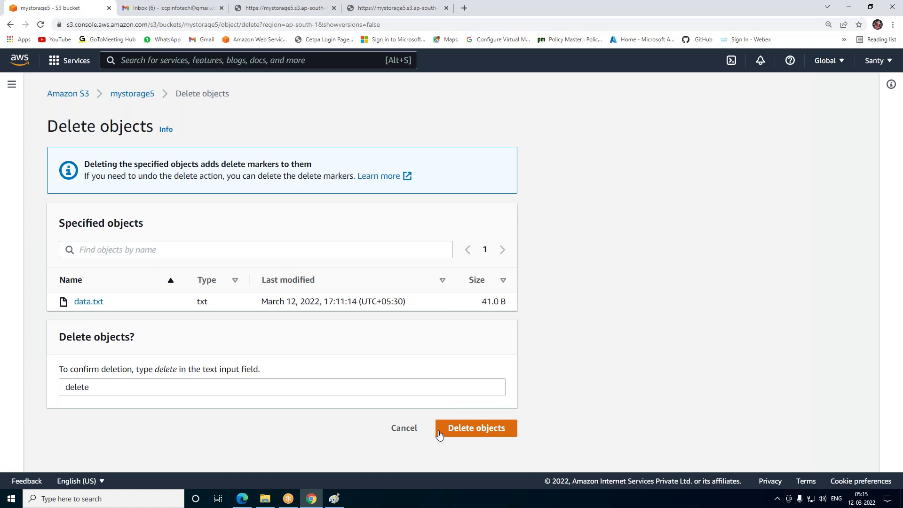
left_click(864, 135)
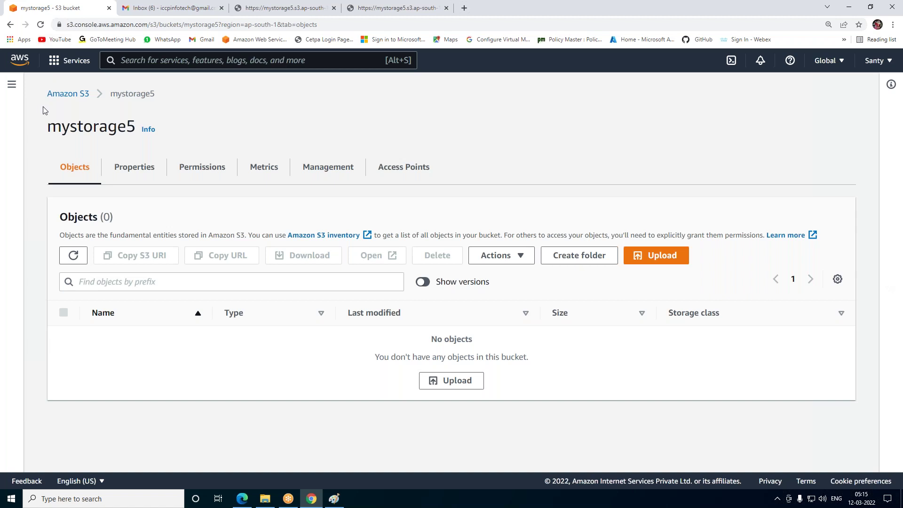
left_click(79, 97)
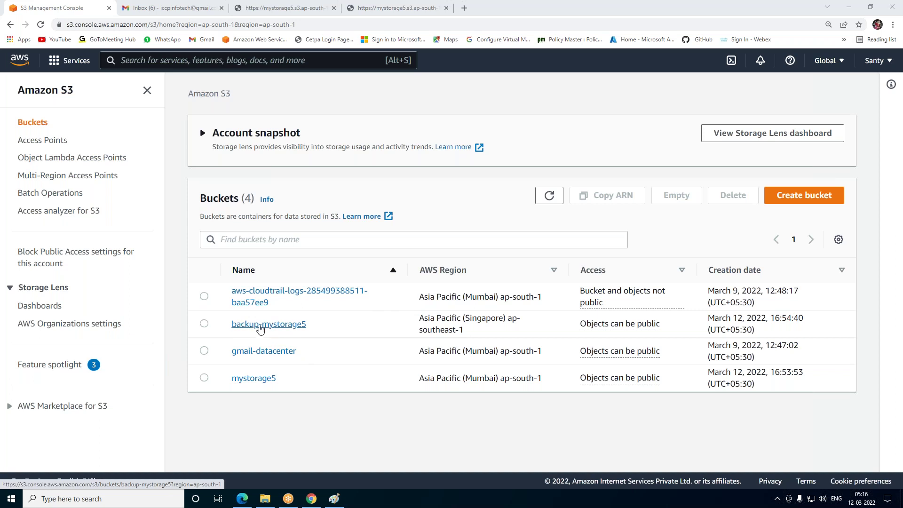
Open backup-mystorage5 and inspect its latest data.txt copy, opening its URL in a new window
left_click(262, 324)
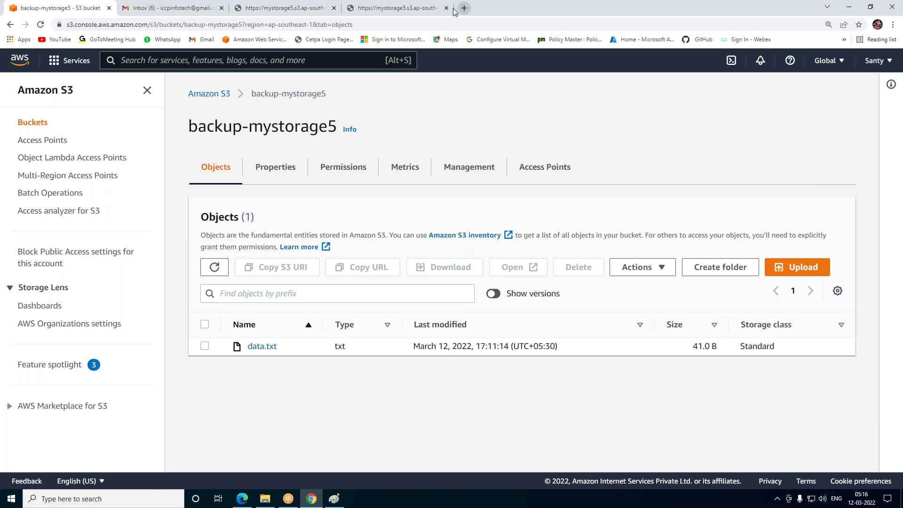
left_click(446, 7)
left_click(334, 8)
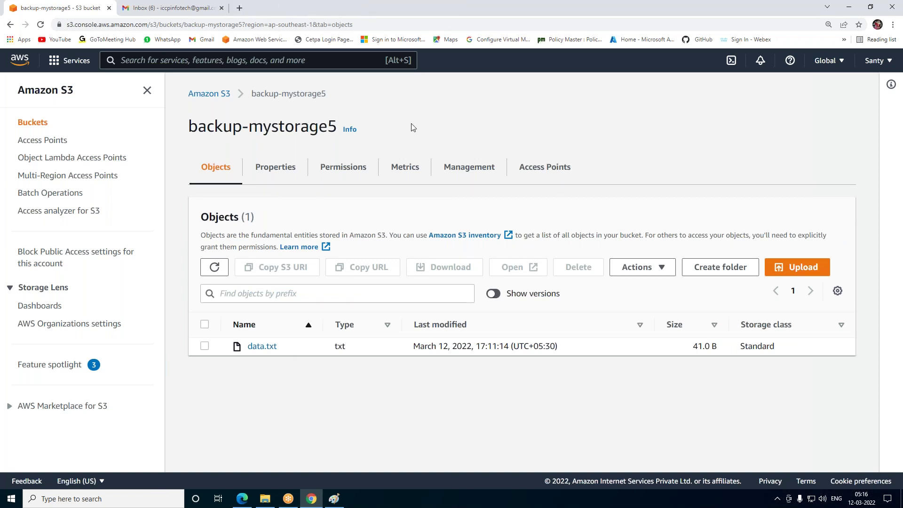
left_click(494, 294)
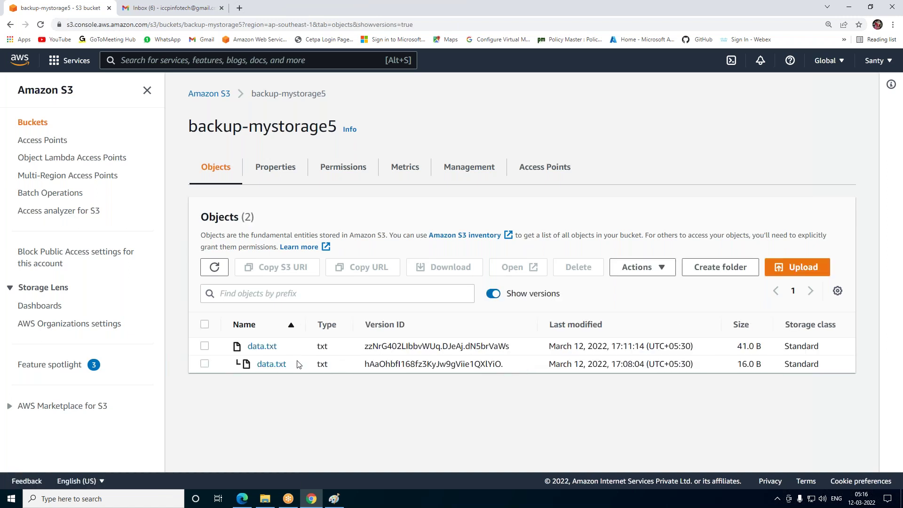
left_click(262, 346)
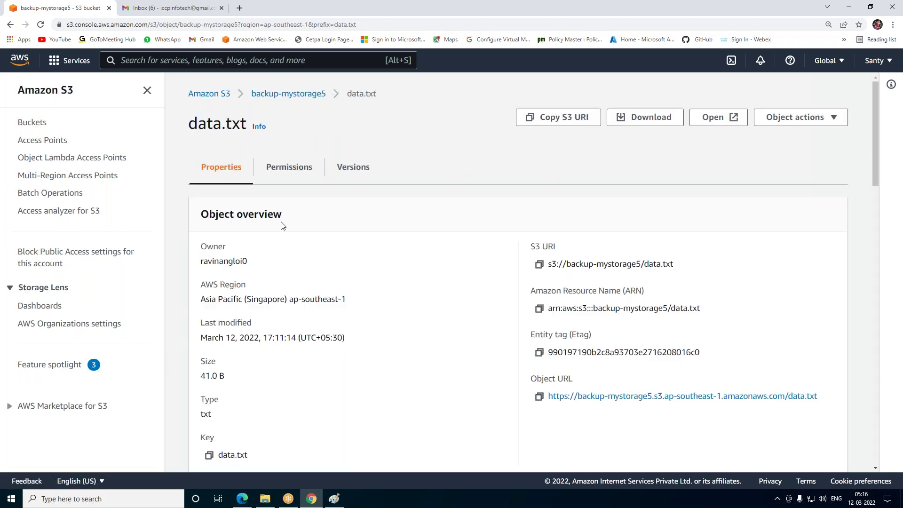
left_click(539, 398)
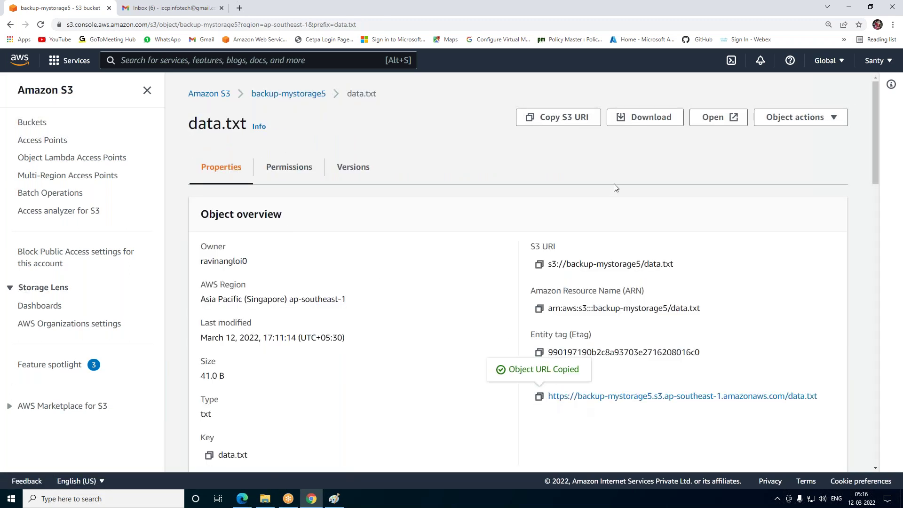
right_click(700, 123)
left_click(713, 117)
Check the backup object's permissions, then view the bucket's properties showing versioning Enabled
left_click(800, 117)
scroll(754, 329, "down", 4)
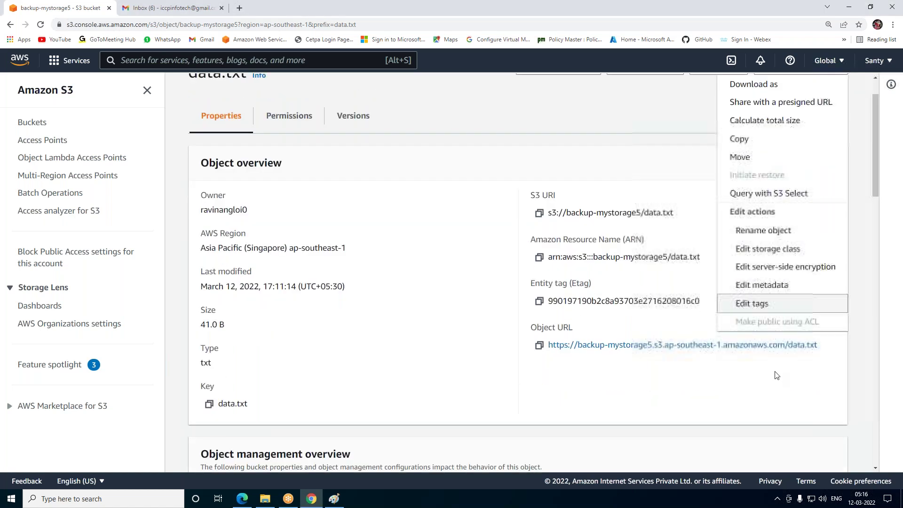
scroll(754, 329, "up", 2)
scroll(776, 329, "up", 1)
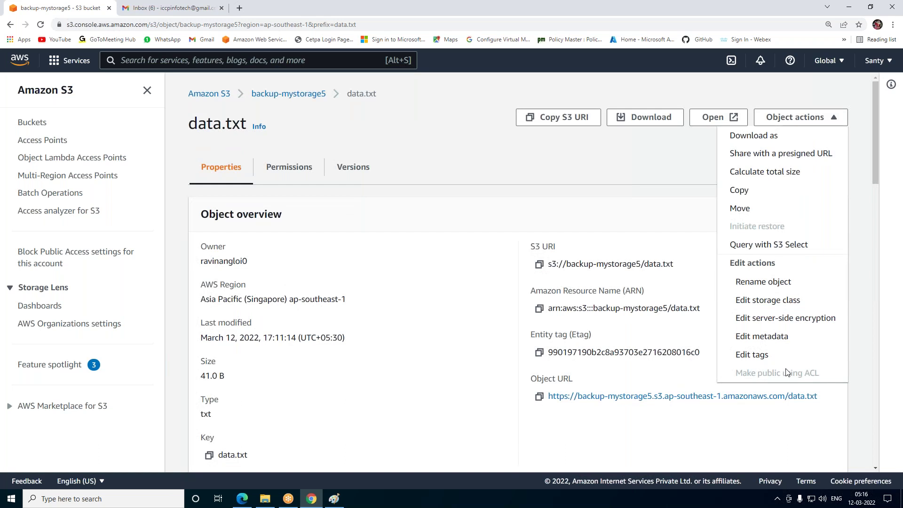
left_click(290, 169)
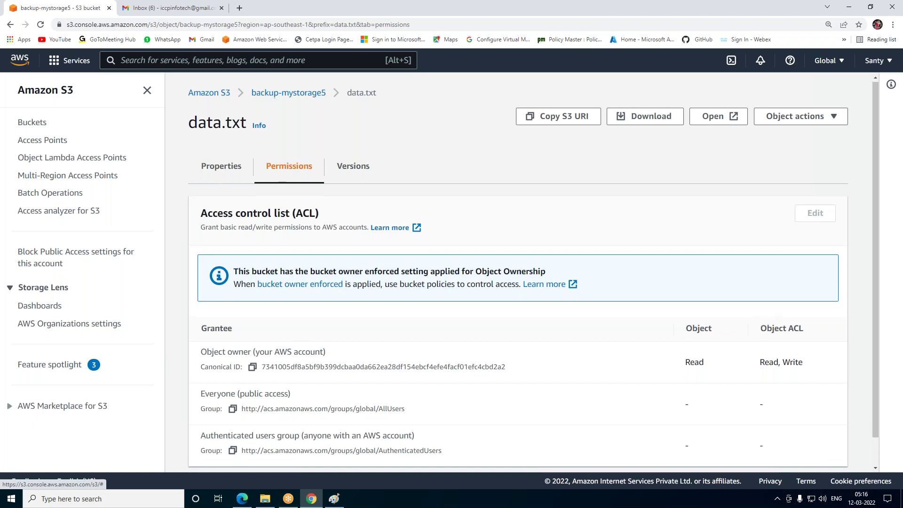
left_click(220, 168)
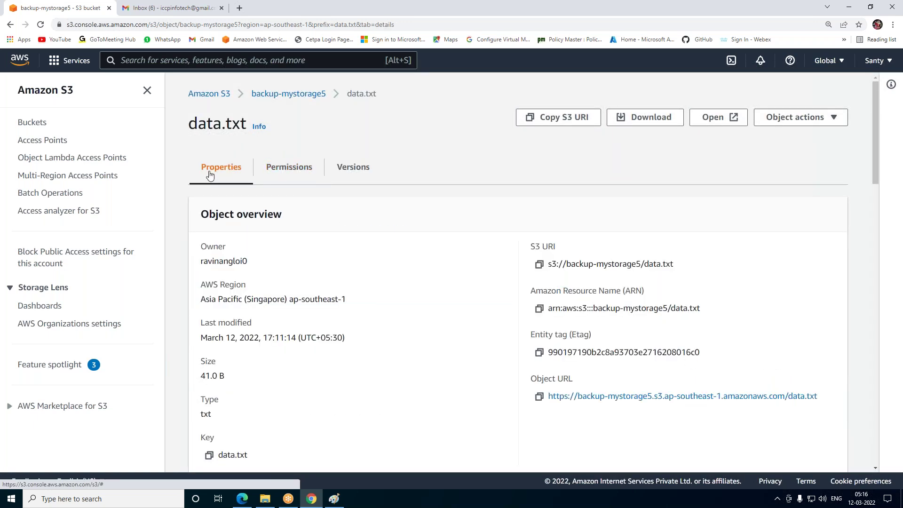
left_click(304, 98)
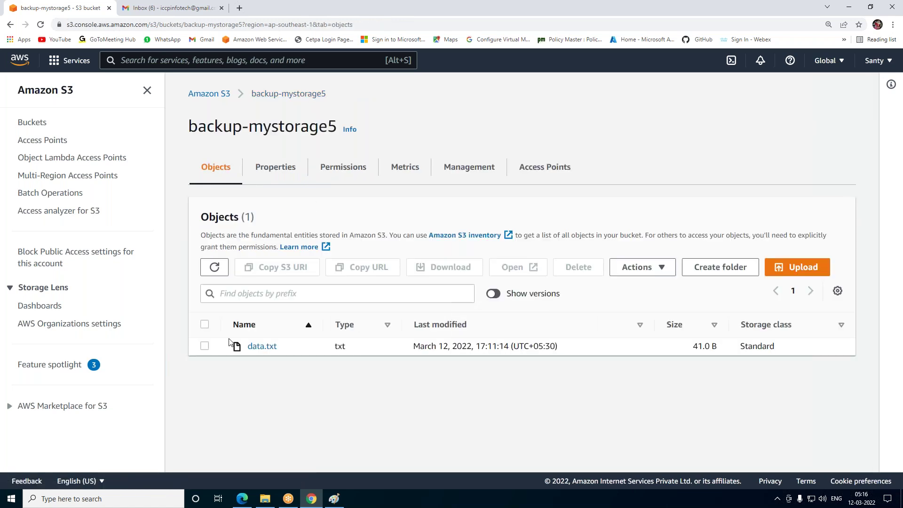
left_click(275, 167)
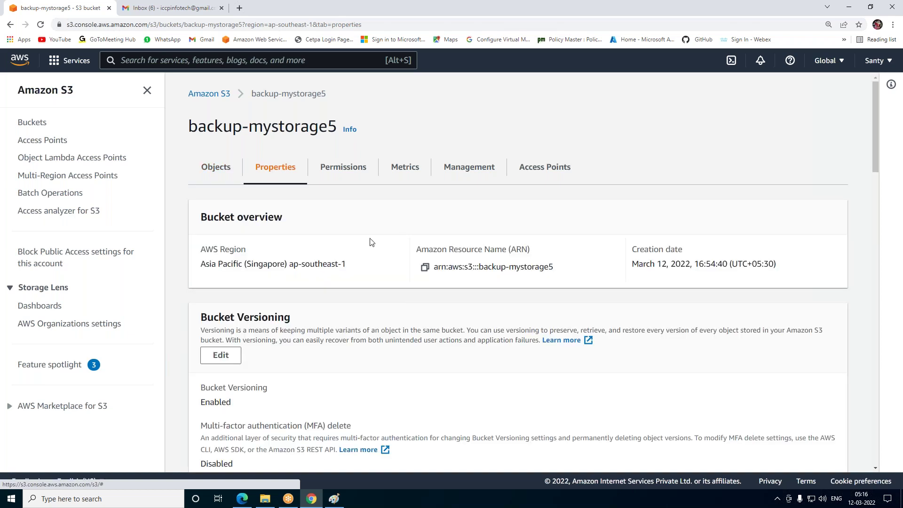
Bring up the Paint diagram and draw a red arrow over the Singapore bucket
left_click(849, 8)
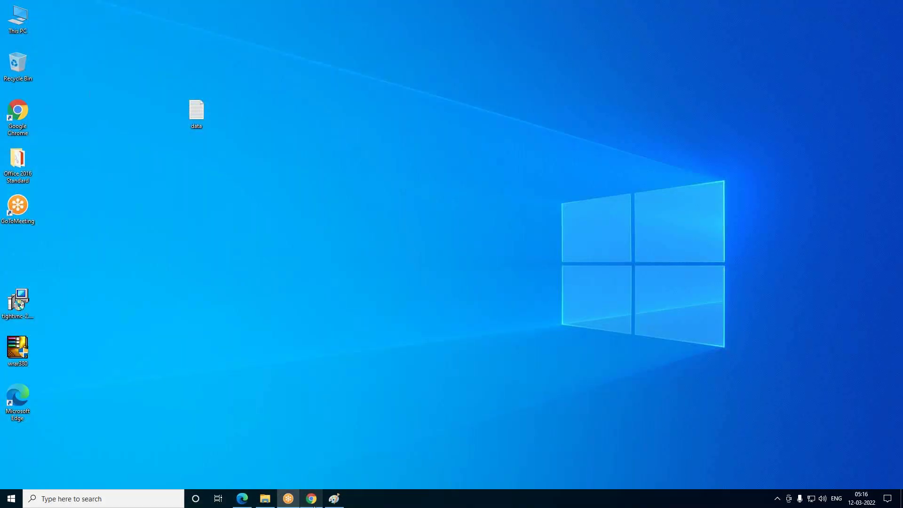
left_click(334, 498)
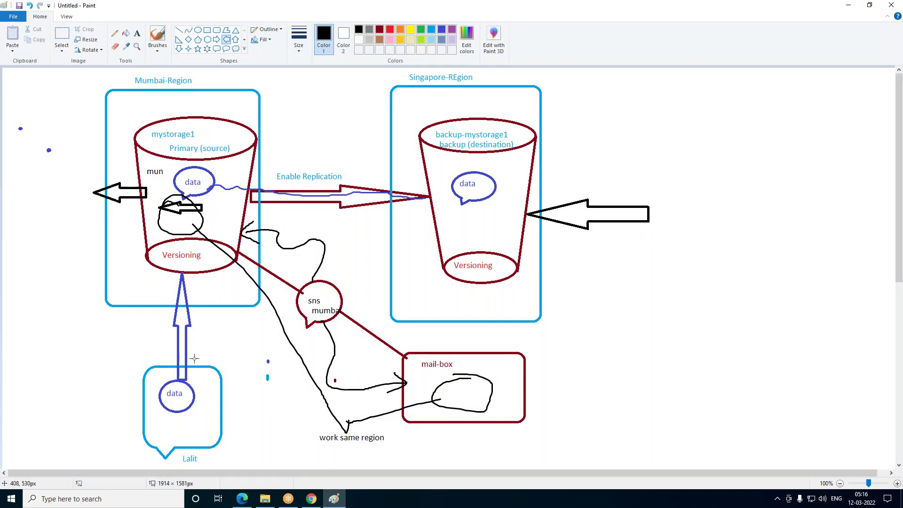
left_click(389, 31)
left_click_drag(457, 279, 471, 201)
Sketch red freehand strokes linking the backup bucket, sns bubble and mail-box
left_click(158, 36)
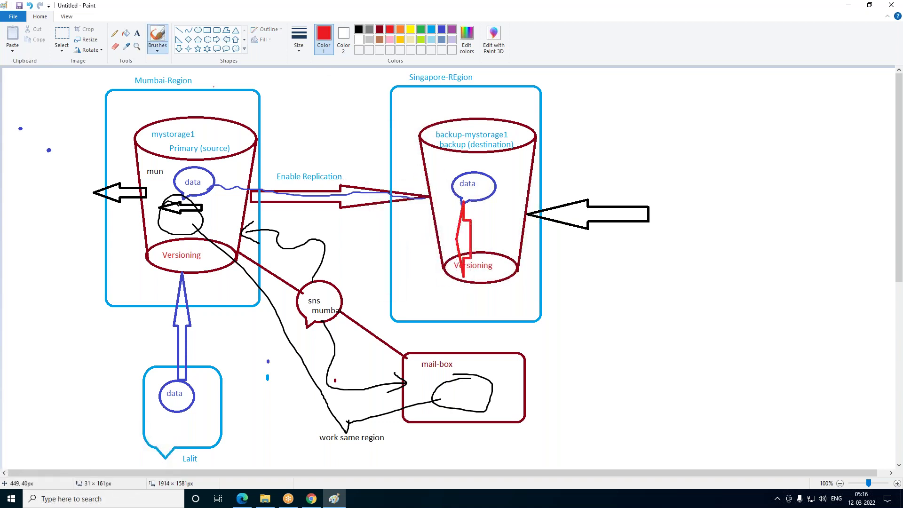
mouse_move(467, 289)
left_mouse_down()
mouse_move(468, 235)
mouse_move(369, 183)
mouse_move(202, 193)
mouse_move(156, 329)
mouse_move(170, 414)
left_mouse_up()
mouse_move(328, 272)
left_mouse_down()
mouse_move(256, 332)
mouse_move(374, 457)
mouse_move(548, 417)
mouse_move(487, 339)
mouse_move(377, 309)
mouse_move(321, 265)
left_mouse_up()
left_click_drag(295, 338, 332, 306)
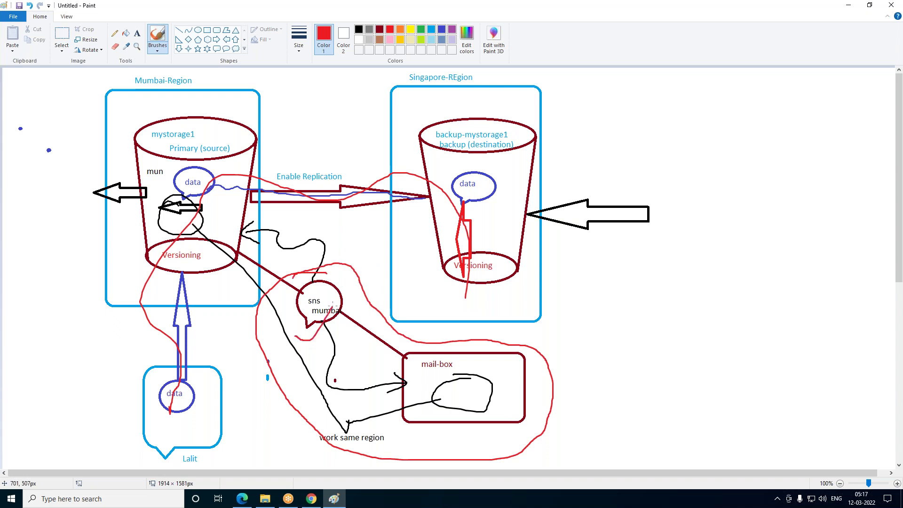
left_click_drag(420, 376, 477, 353)
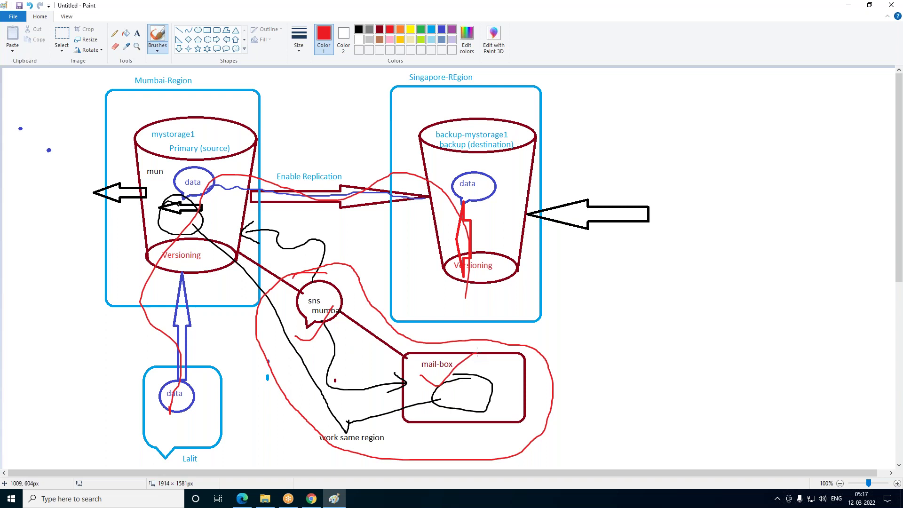
left_click_drag(487, 370, 532, 339)
left_click_drag(514, 370, 582, 333)
left_click_drag(547, 372, 624, 303)
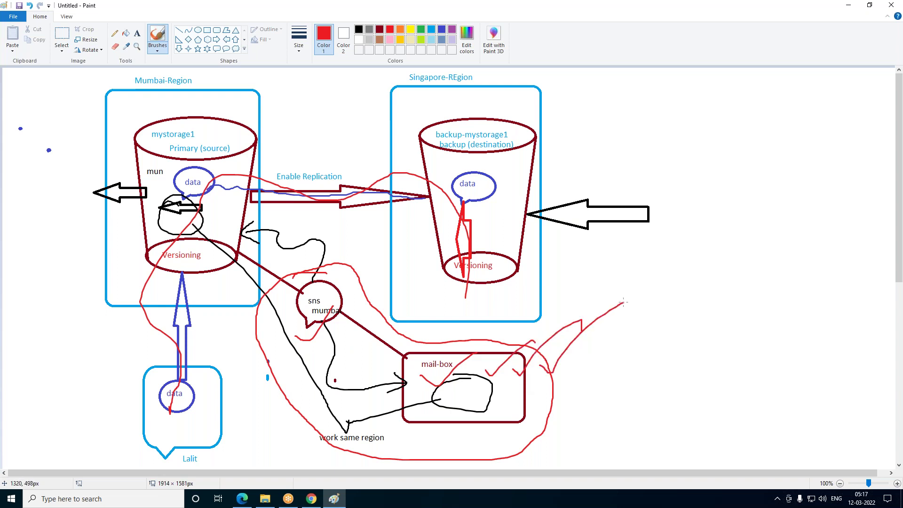
left_click(311, 500)
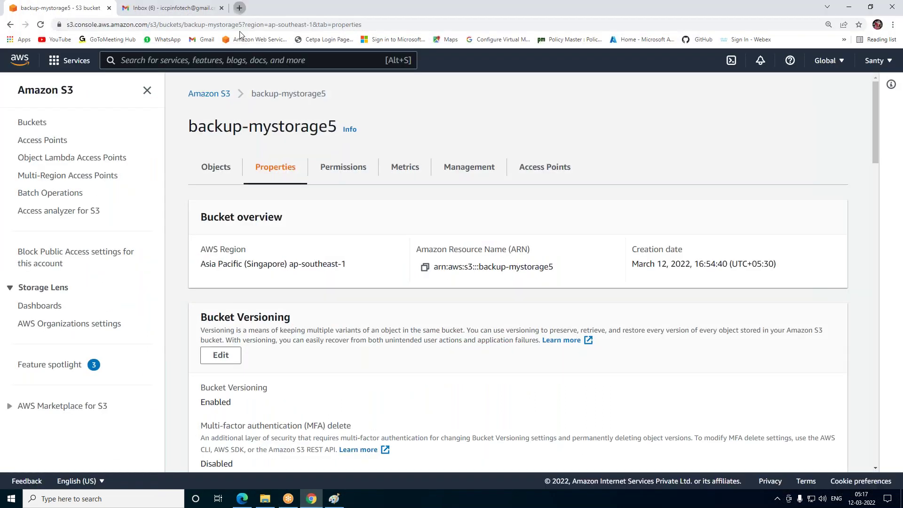
Search Google for 'my public ip' in a new tab and open the Namecheap result
left_click(238, 8)
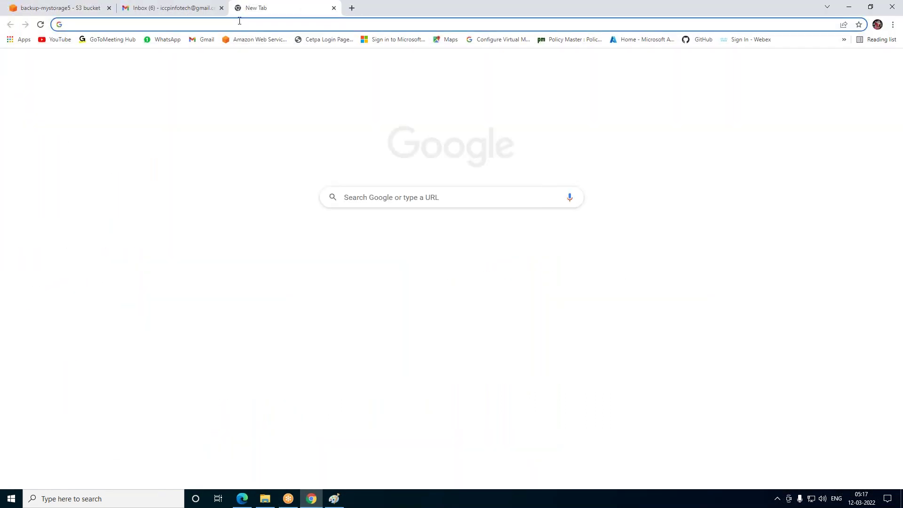
left_click(361, 194)
type("my public ")
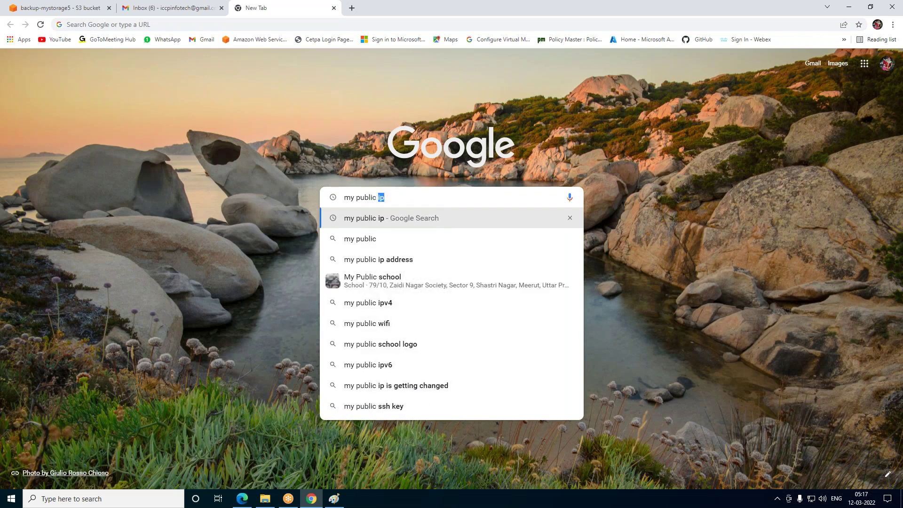
type("ip")
key("Return")
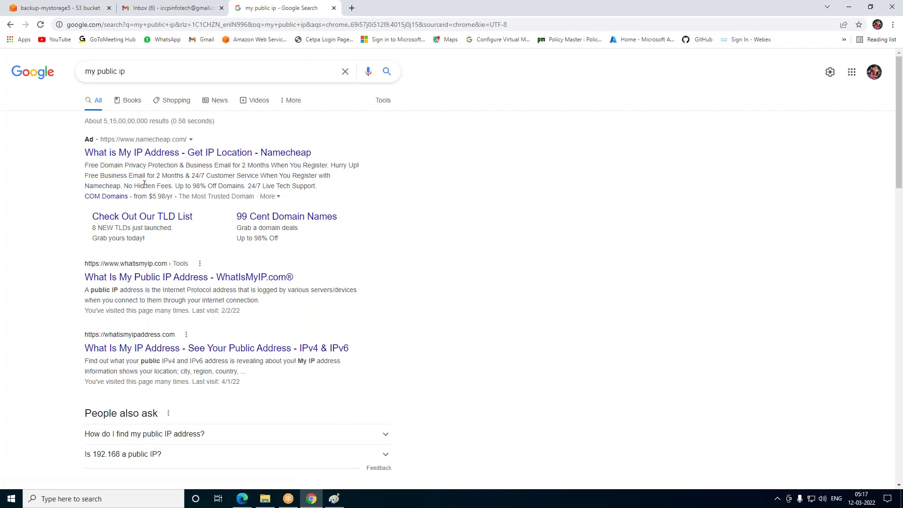
left_click(131, 159)
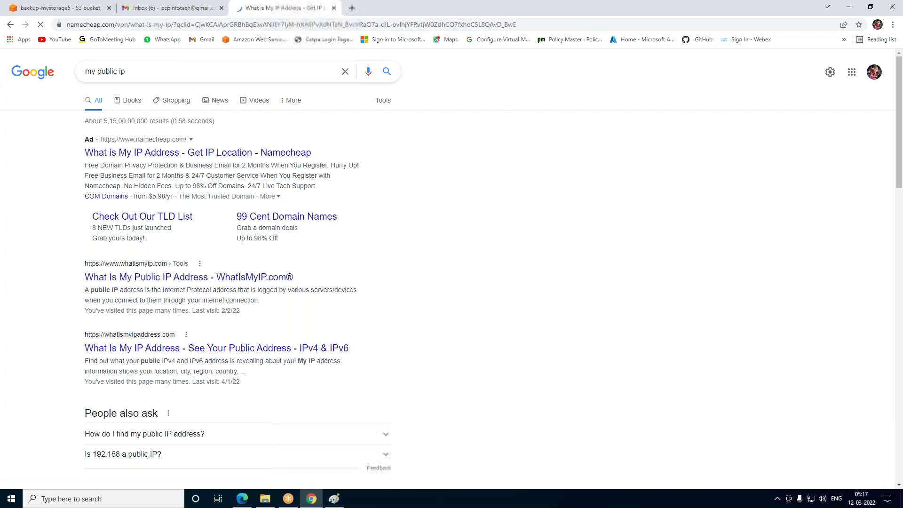
Find and select the displayed public IP address on the Namecheap page
scroll(490, 318, "down", 10)
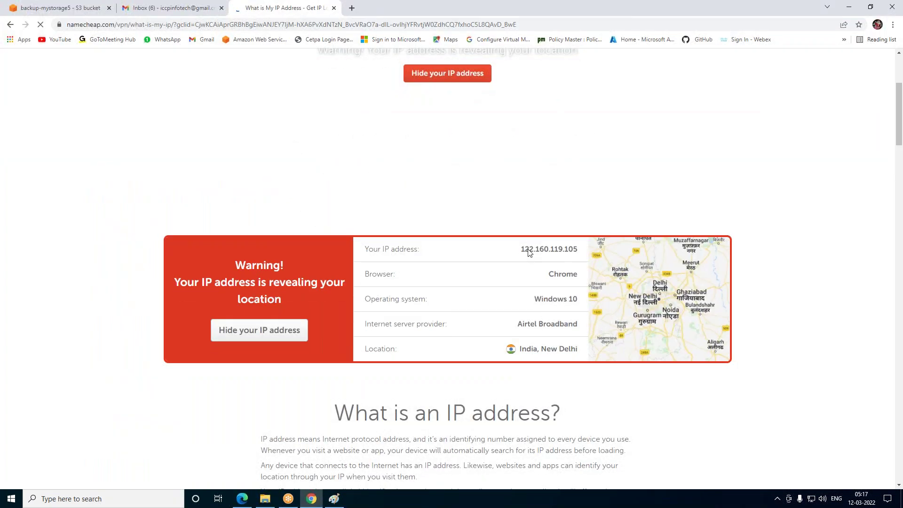
scroll(555, 365, "down", 12)
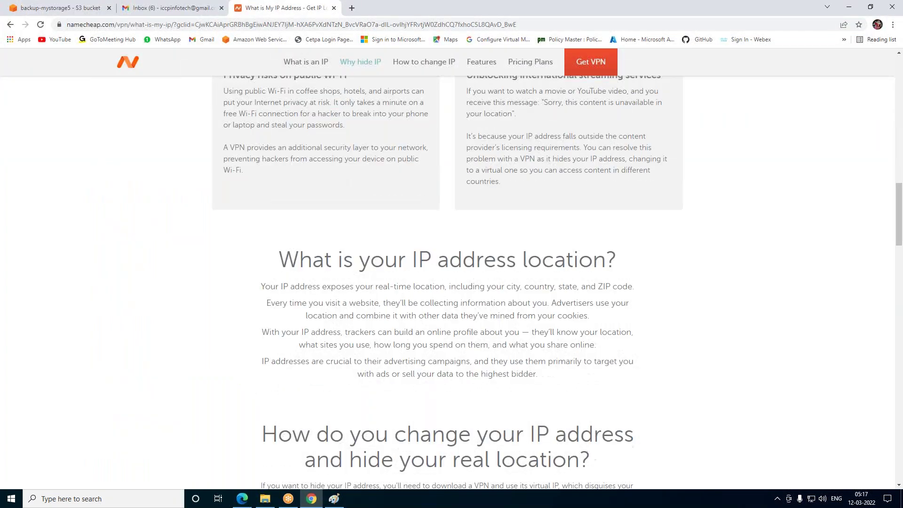
scroll(557, 364, "down", 5)
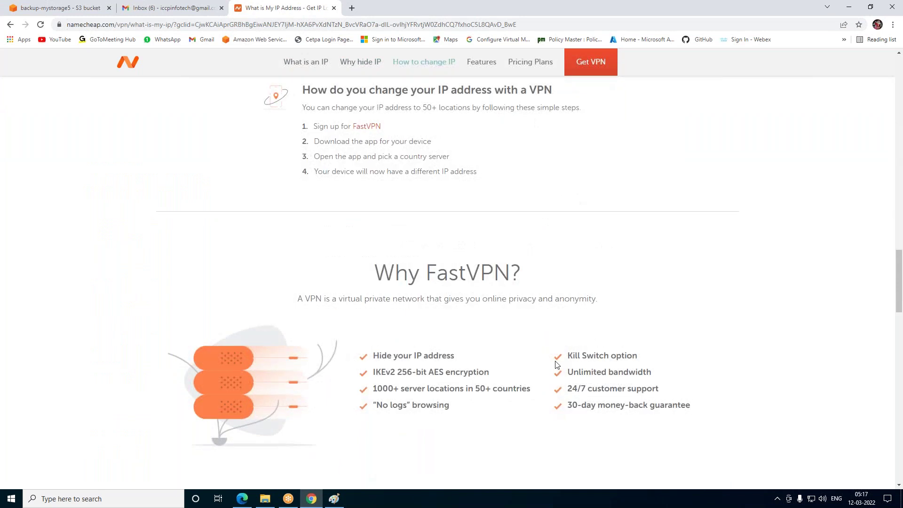
scroll(555, 364, "down", 20)
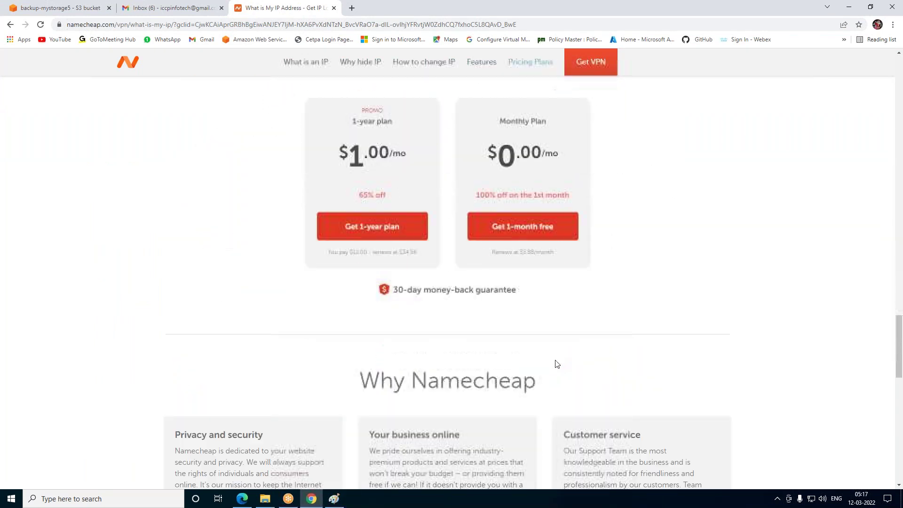
scroll(554, 355, "up", 20)
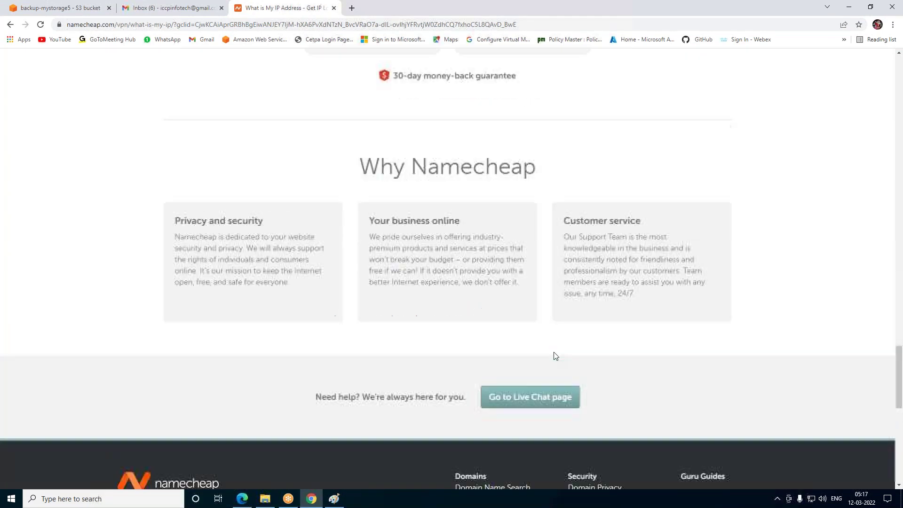
scroll(558, 282, "up", 13)
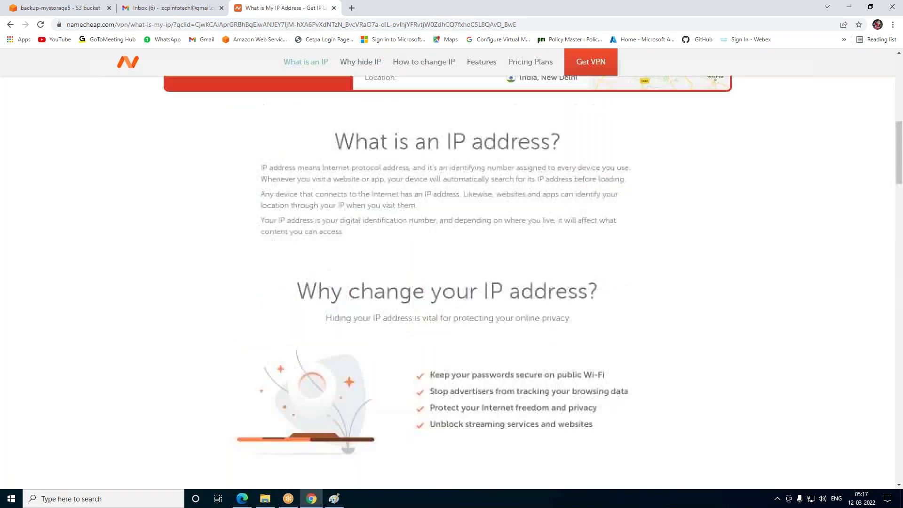
scroll(558, 282, "up", 9)
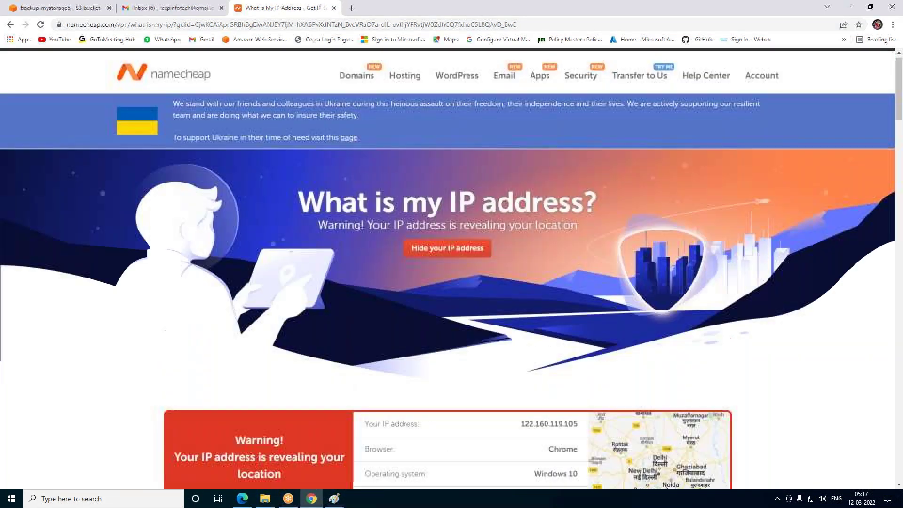
scroll(521, 344, "down", 2)
left_click_drag(521, 343, 581, 343)
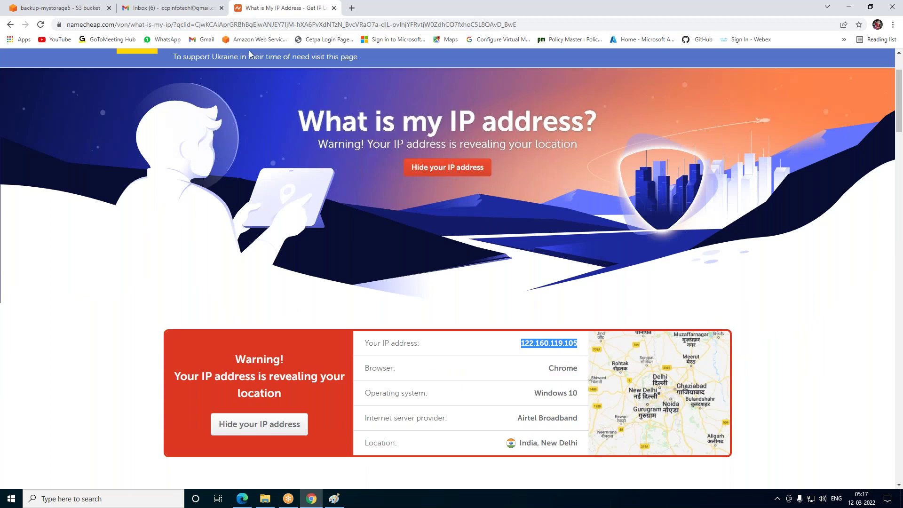
left_click(170, 10)
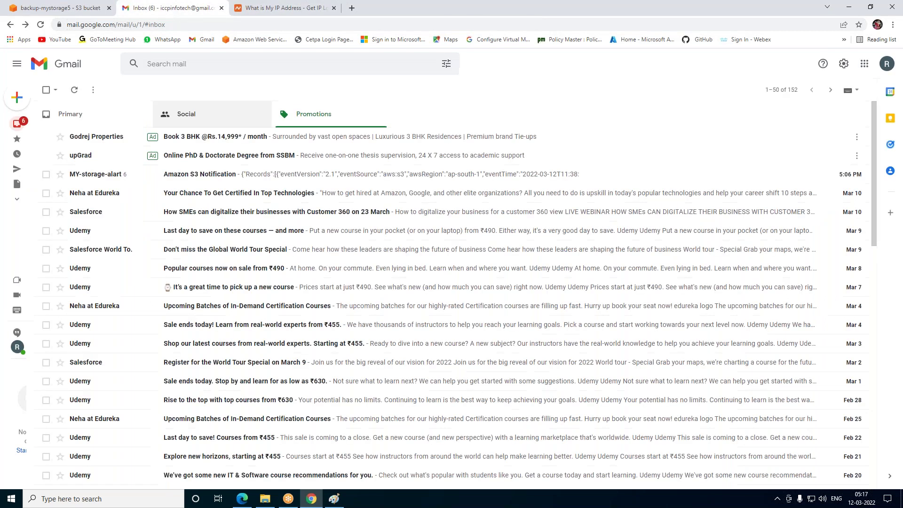
Open the Amazon S3 Notification email and highlight its event fields and ObjectCreated:Put name
left_click(91, 123)
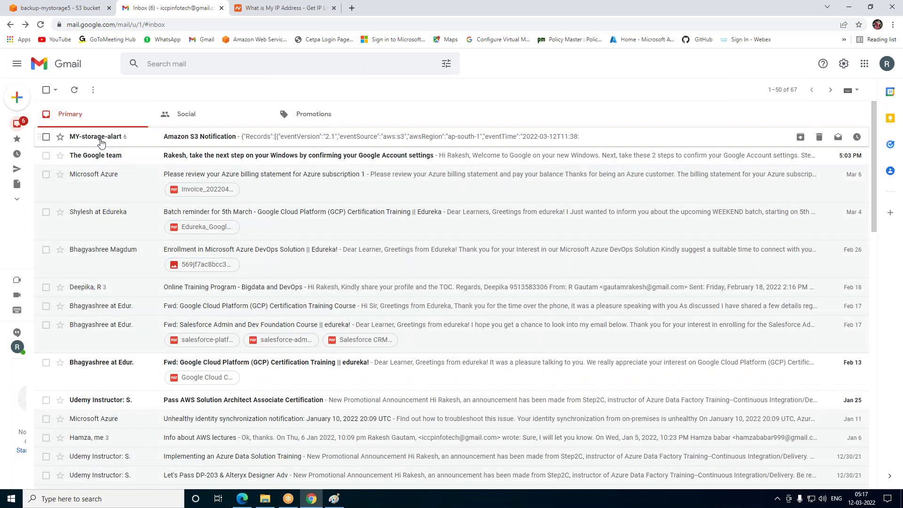
left_click(100, 138)
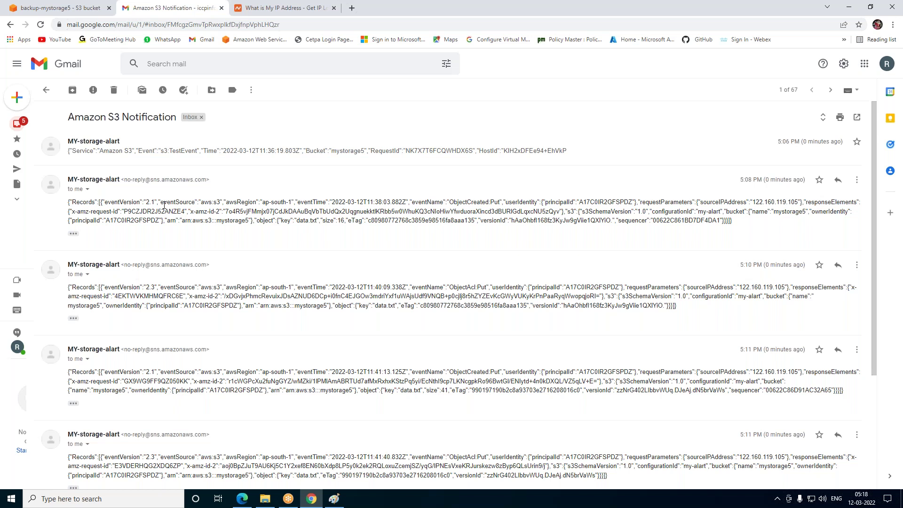
left_click_drag(202, 203, 534, 200)
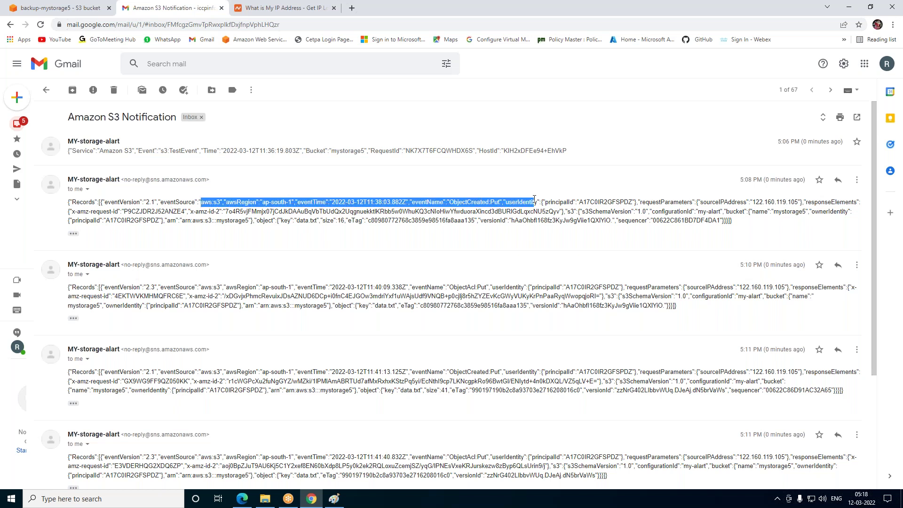
left_click(480, 213)
left_click_drag(447, 202, 499, 200)
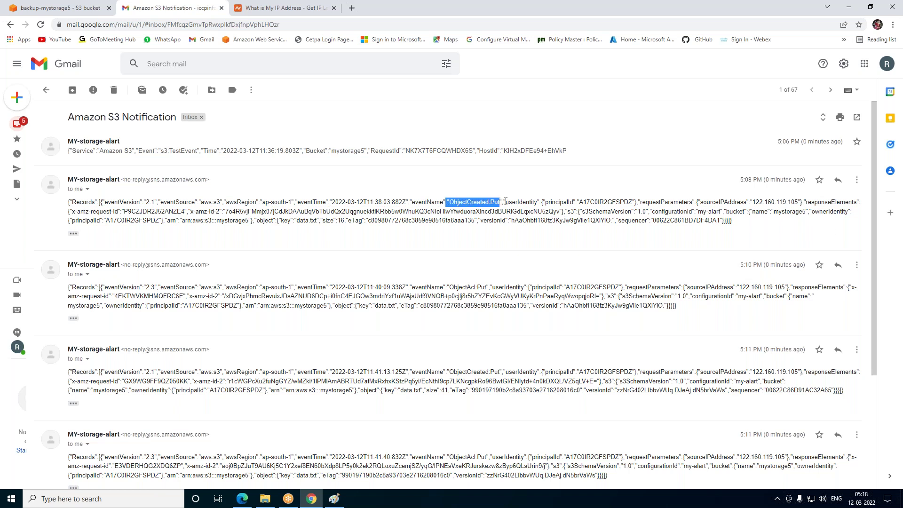